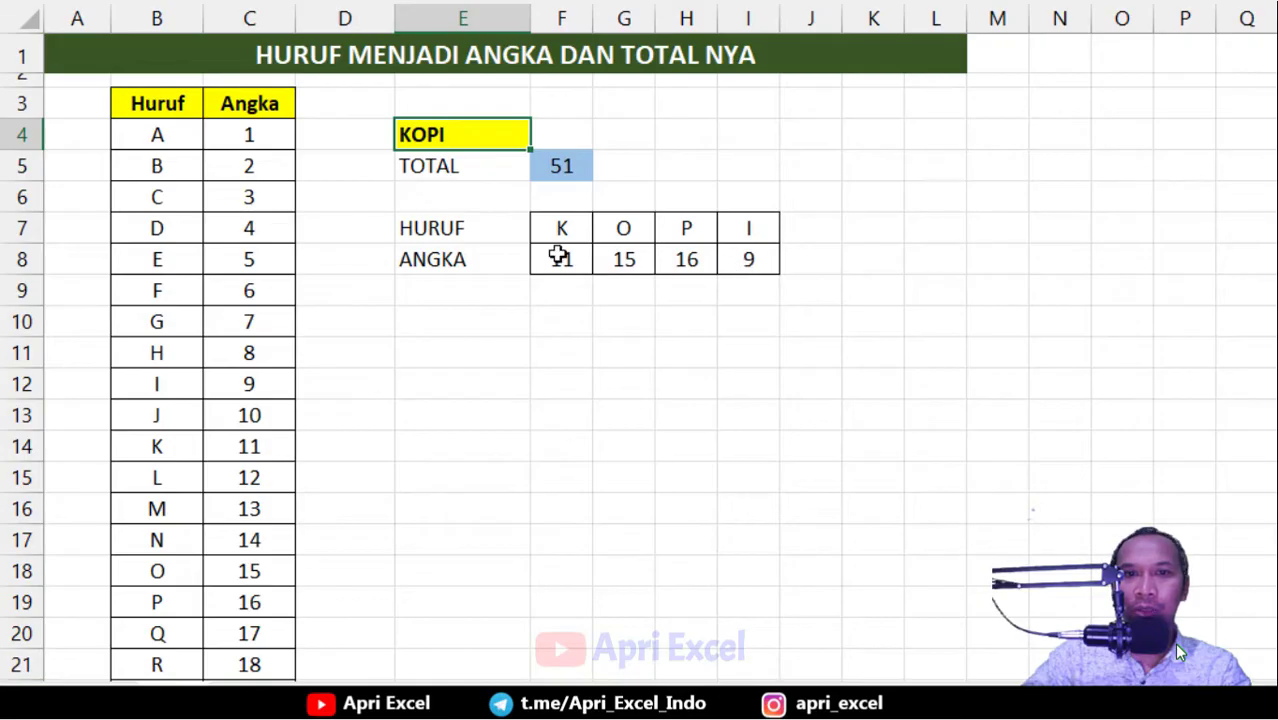
{"action": "left_click", "coordinate": [568, 160]}
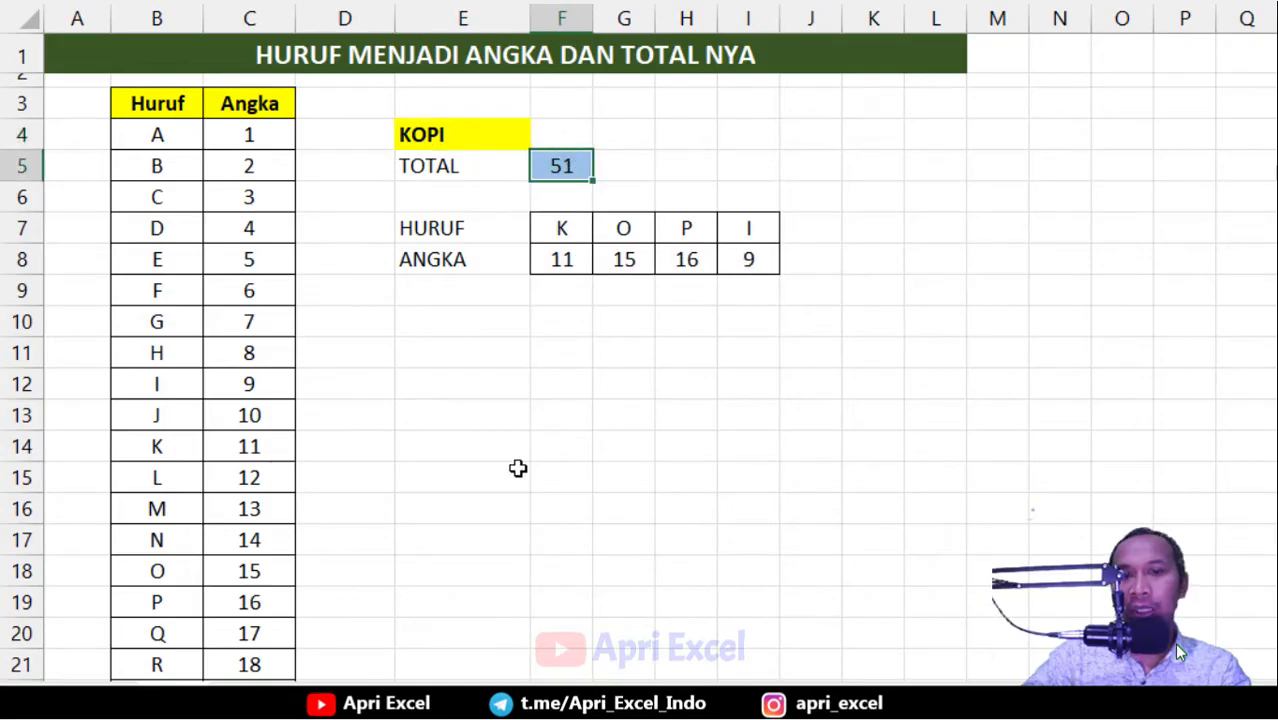
{"action": "left_click", "coordinate": [541, 437]}
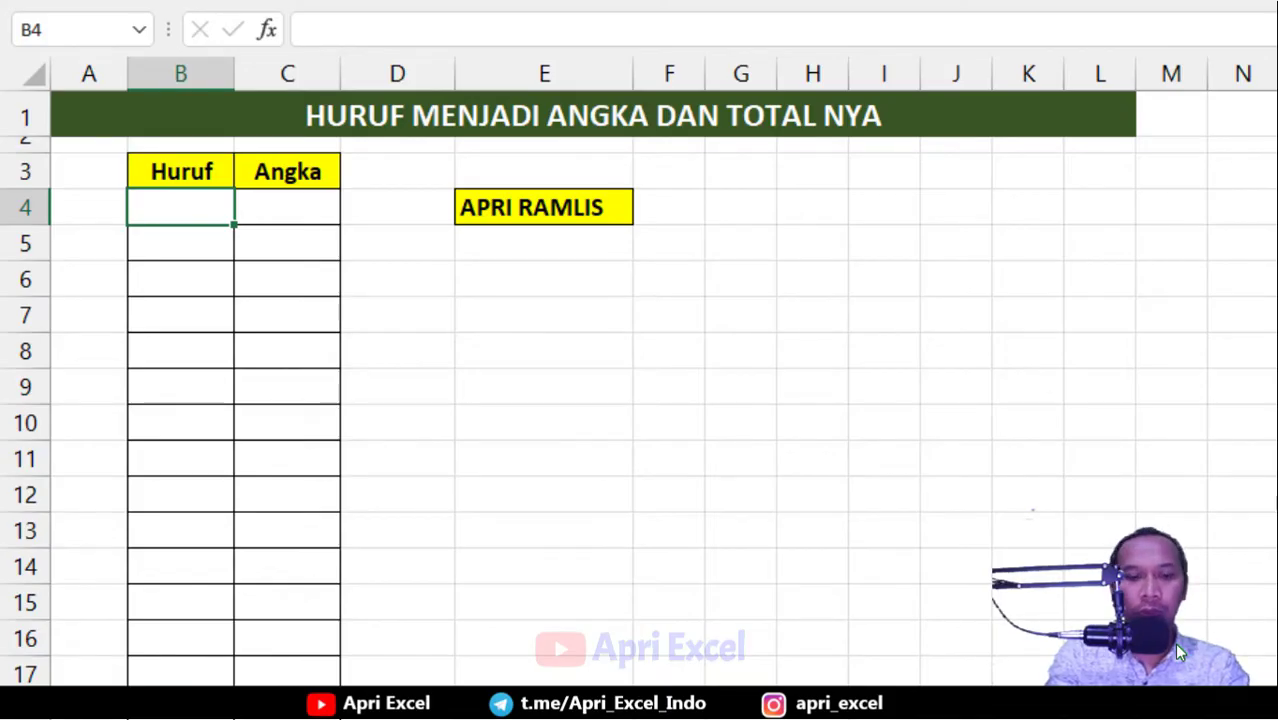
- Enter the formula =CHAR(65) in B4, the first cell of the Huruf column
{"action": "type", "text": "=char"}
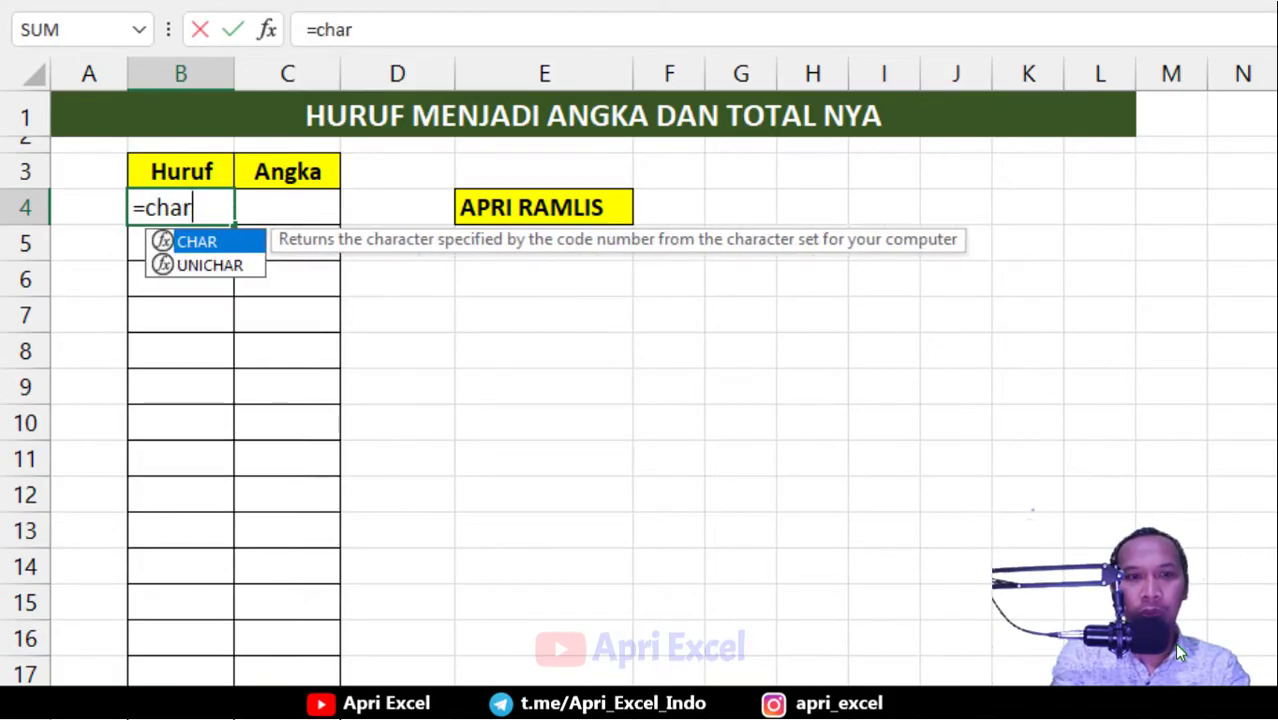
{"action": "type", "text": "("}
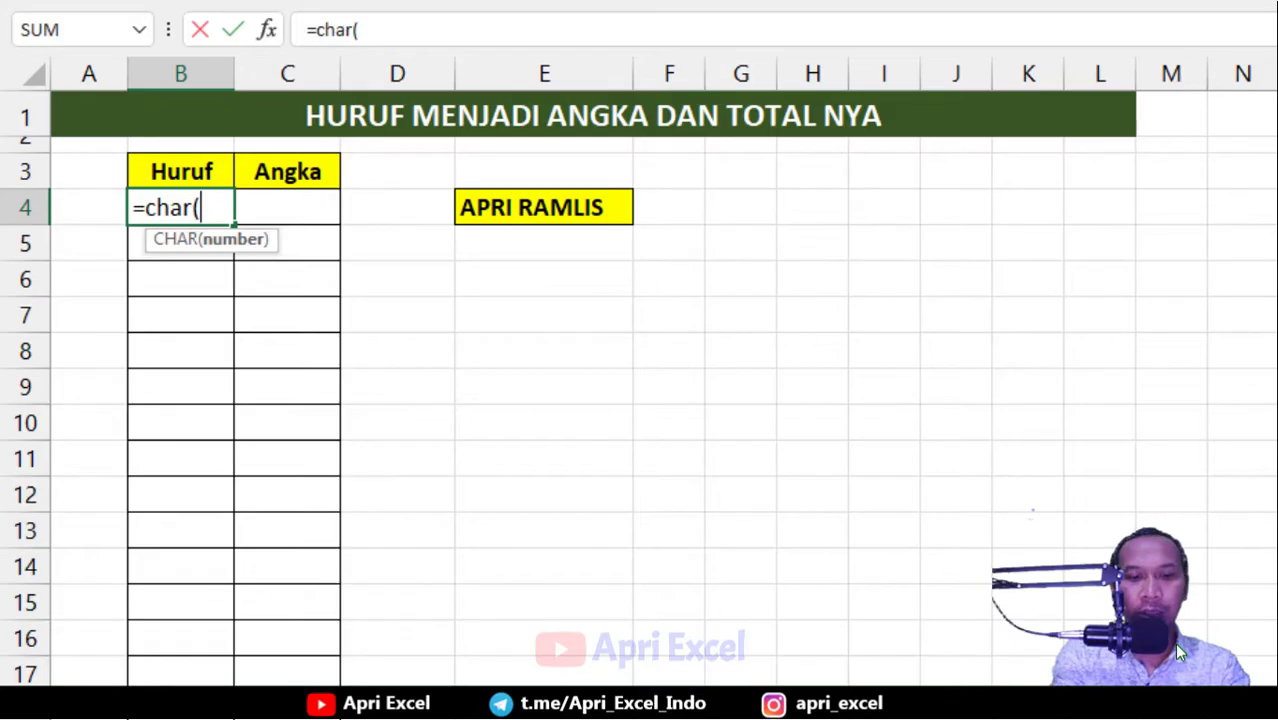
{"action": "type", "text": "65)"}
{"action": "key", "text": "Return"}
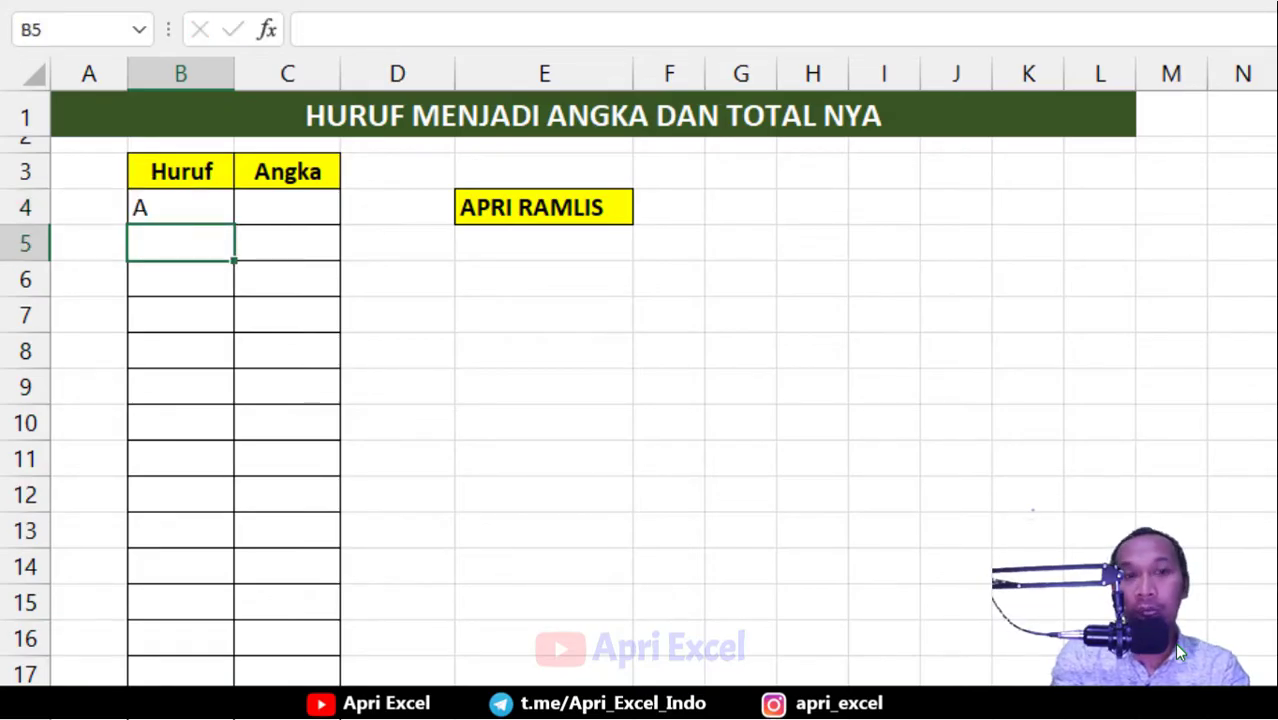
- Copy the CHAR formula from B4 into B5 and change its character code to 66
{"action": "left_click", "coordinate": [224, 218]}
{"action": "mouse_move", "coordinate": [235, 245]}
{"action": "left_mouse_down"}
{"action": "mouse_move", "coordinate": [214, 226]}
{"action": "mouse_move", "coordinate": [214, 240]}
{"action": "left_mouse_up"}
{"action": "double_click", "coordinate": [214, 229]}
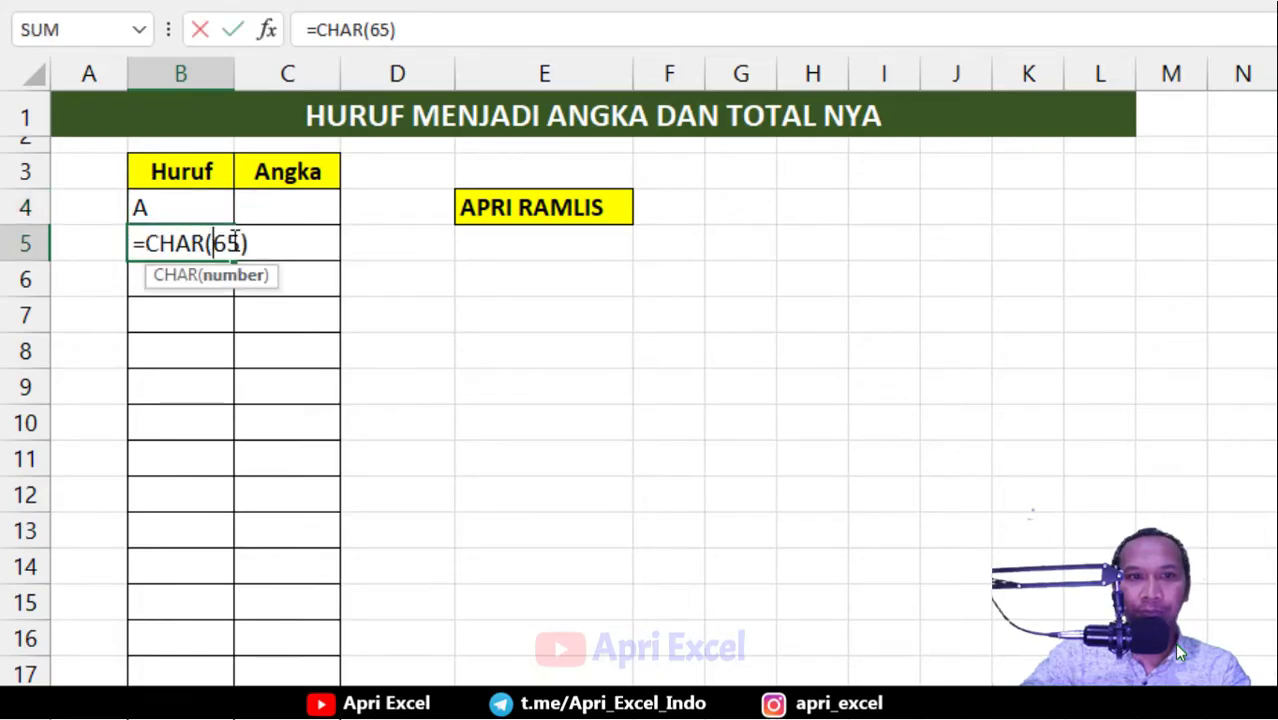
{"action": "type", "text": "6"}
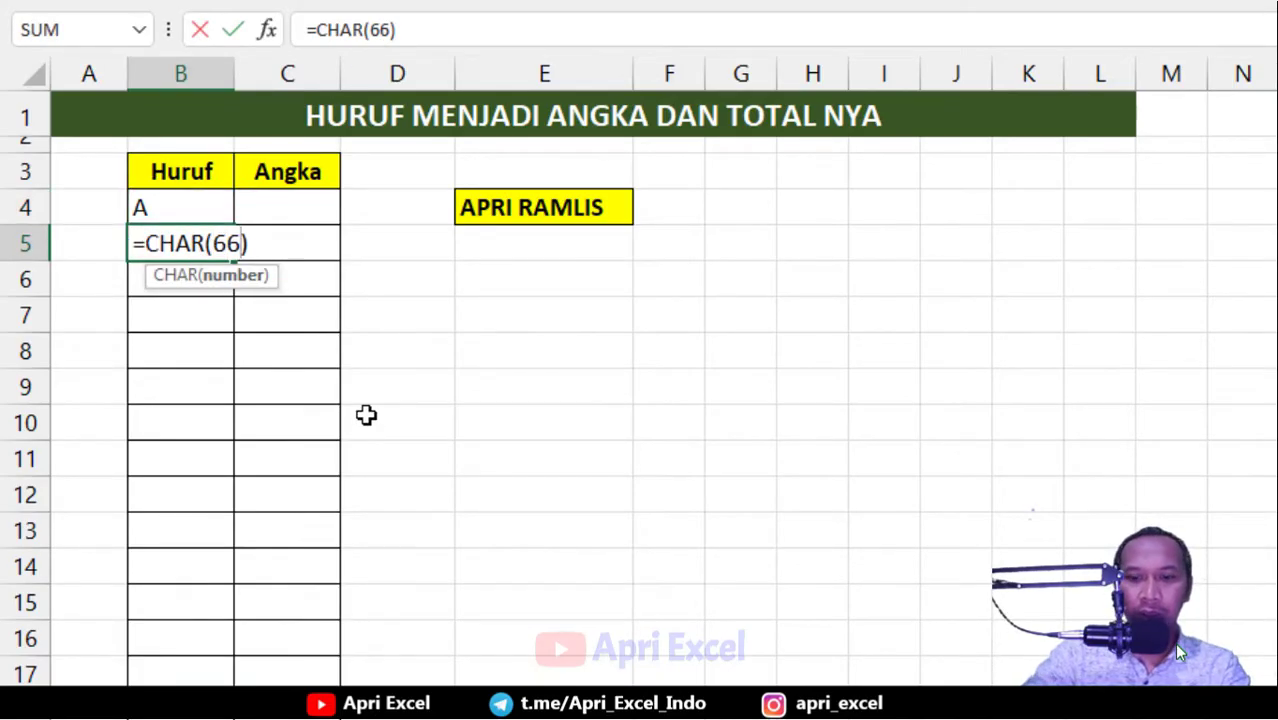
{"action": "key", "text": "Return"}
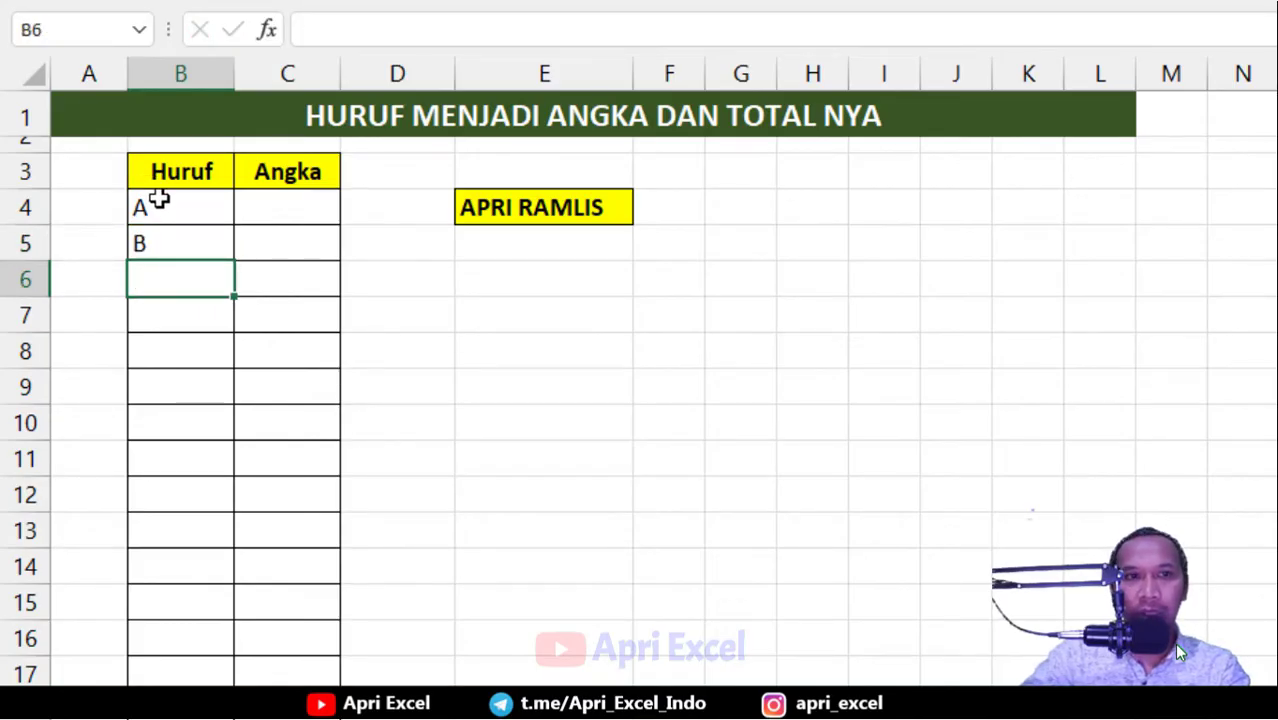
- Change the formula in B4 to =CHAR(64+ROW(A1)) so the character code follows the row number
{"action": "double_click", "coordinate": [148, 207]}
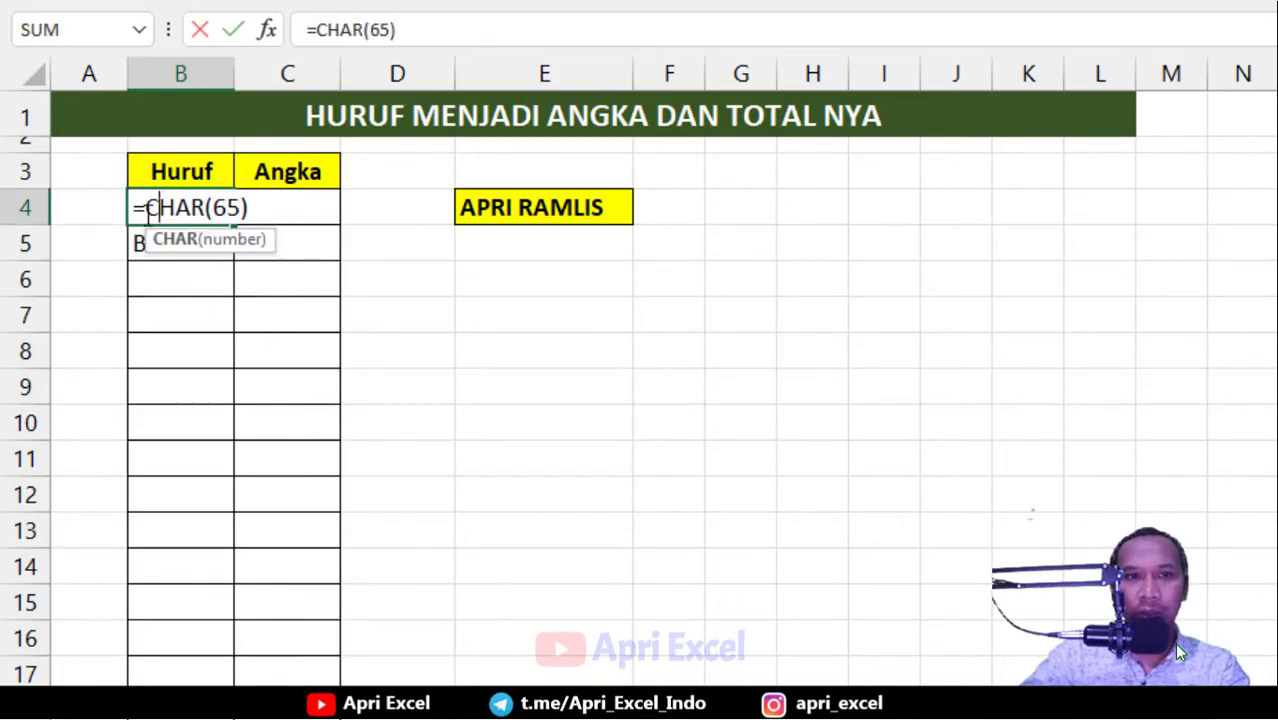
{"action": "left_click", "coordinate": [231, 207]}
{"action": "type", "text": "4"}
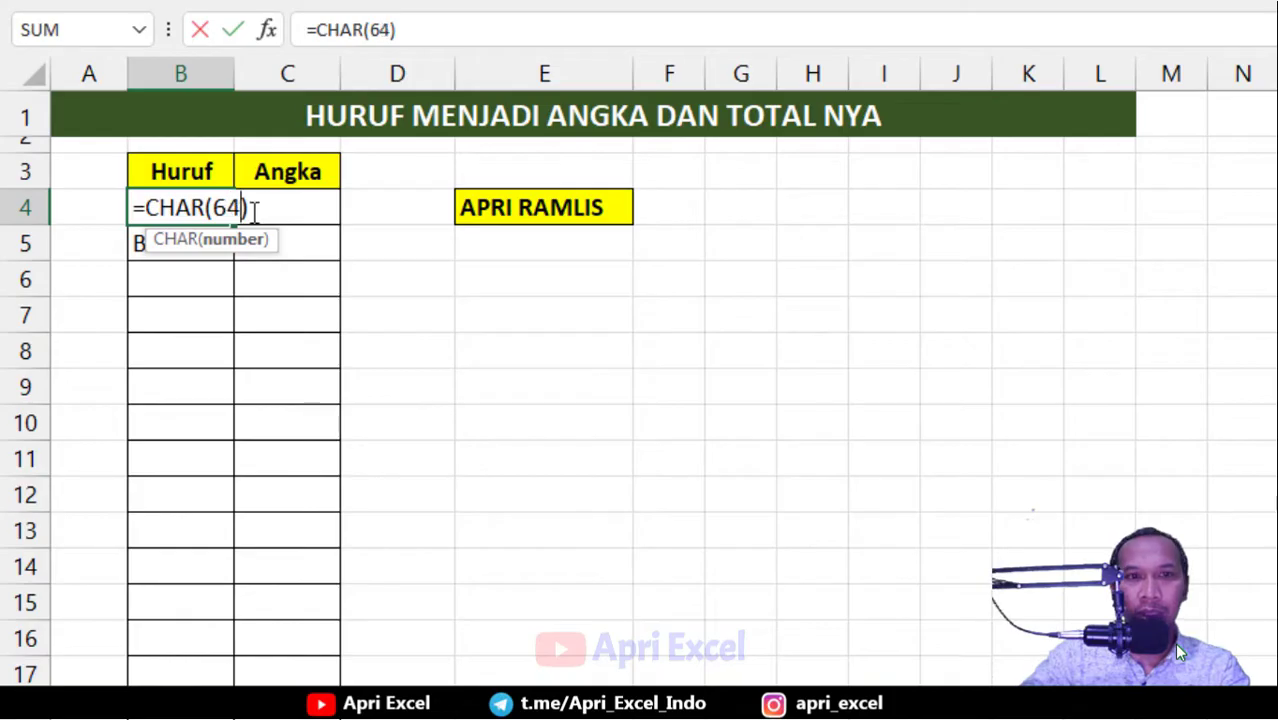
{"action": "type", "text": "+"}
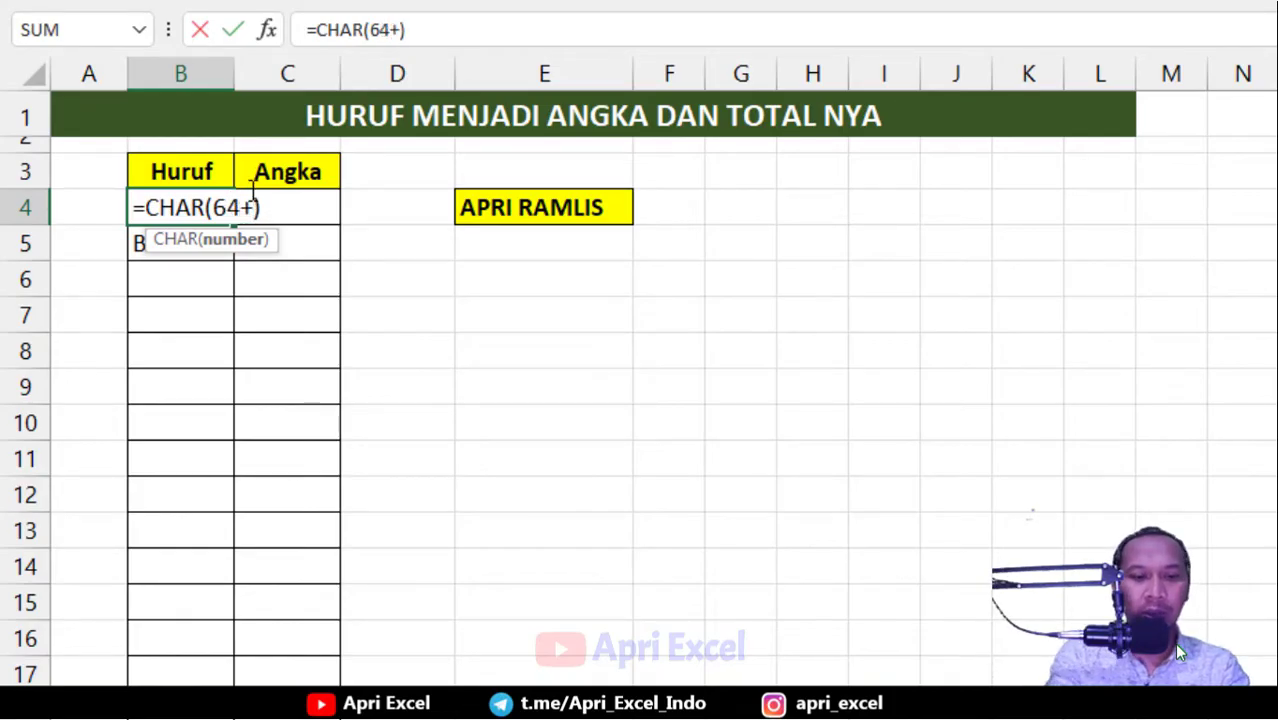
{"action": "type", "text": "r"}
{"action": "key", "text": "BackSpace"}
{"action": "type", "text": "row"}
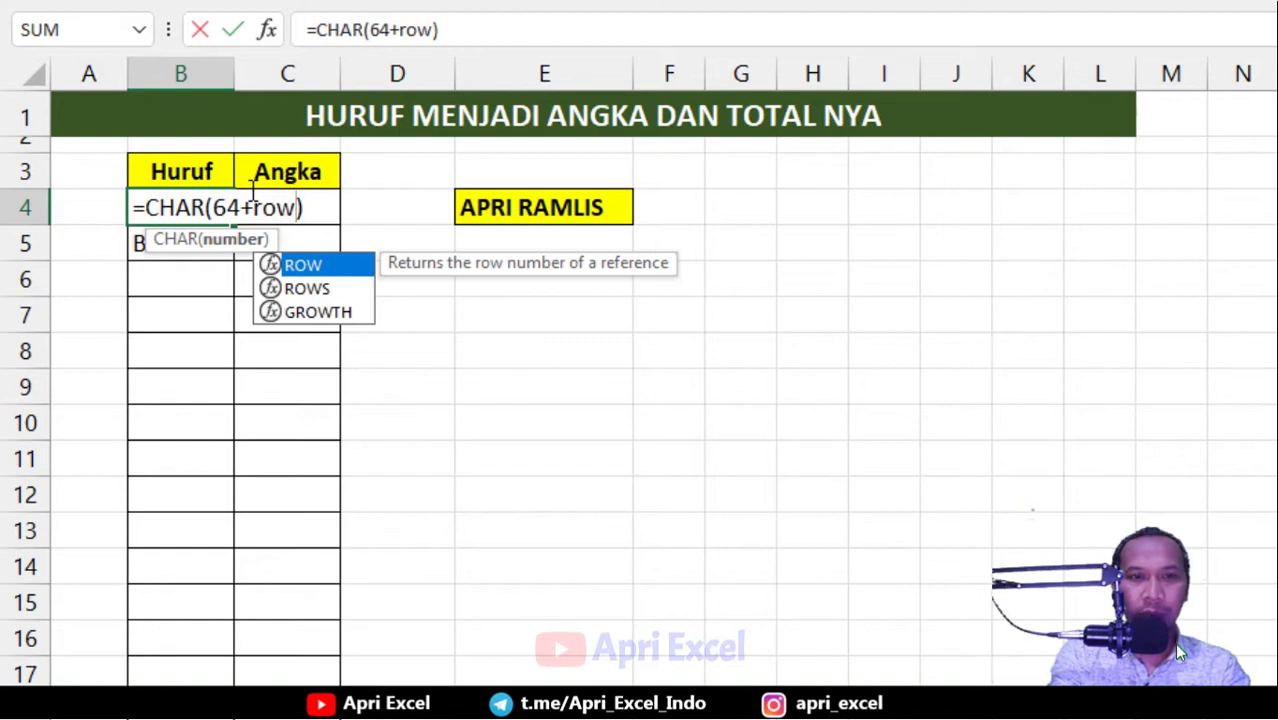
{"action": "type", "text": "9a"}
{"action": "key", "text": "BackSpace"}
{"action": "key", "text": "BackSpace"}
{"action": "type", "text": "(a"}
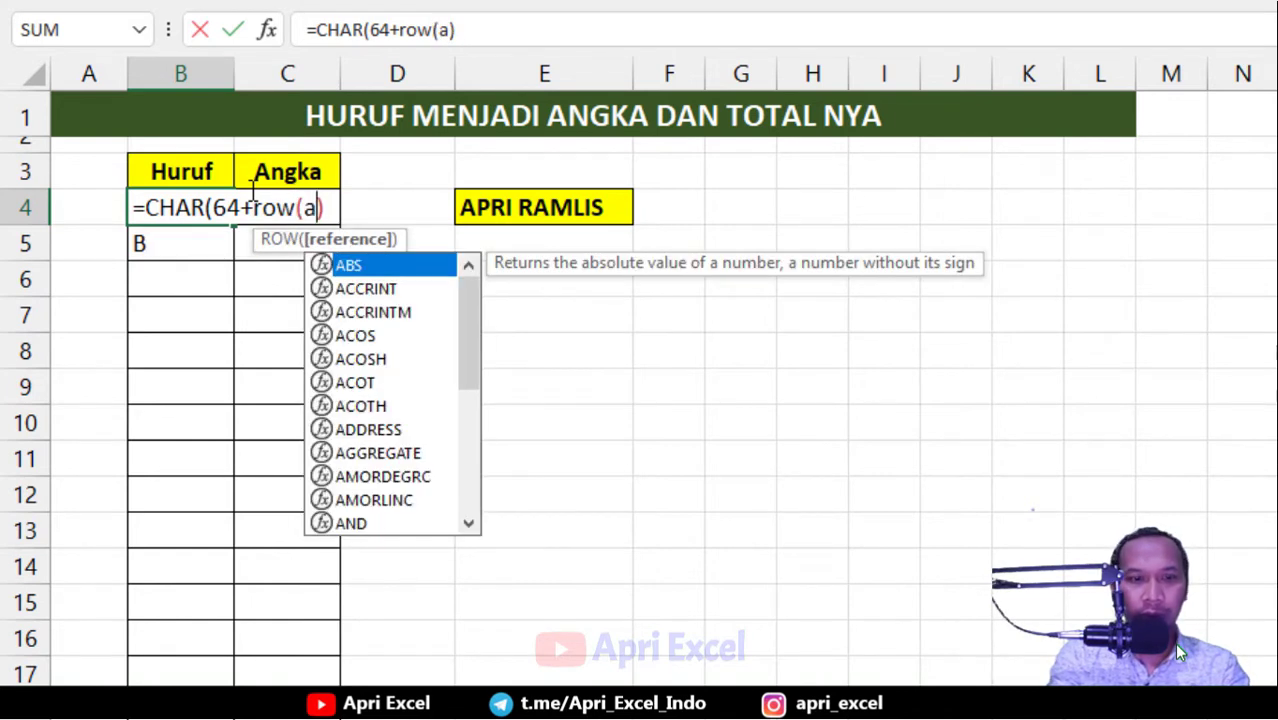
{"action": "type", "text": "1)"}
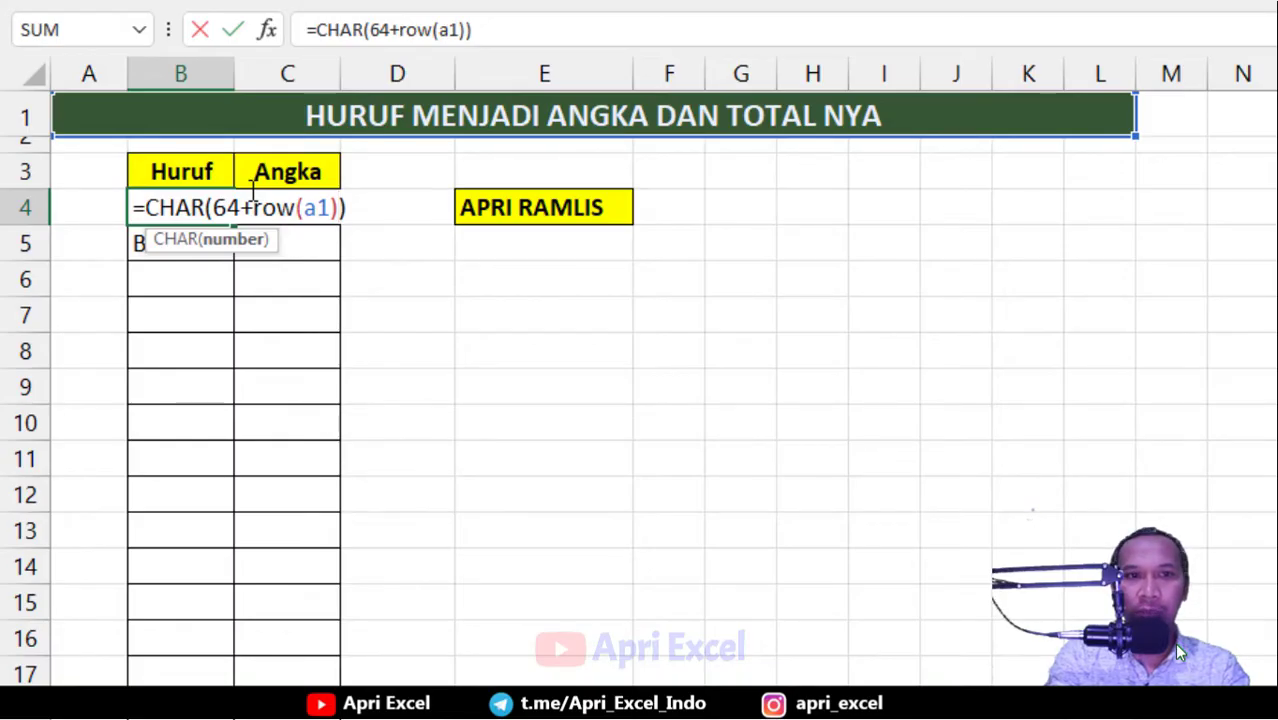
{"action": "key", "text": "Return"}
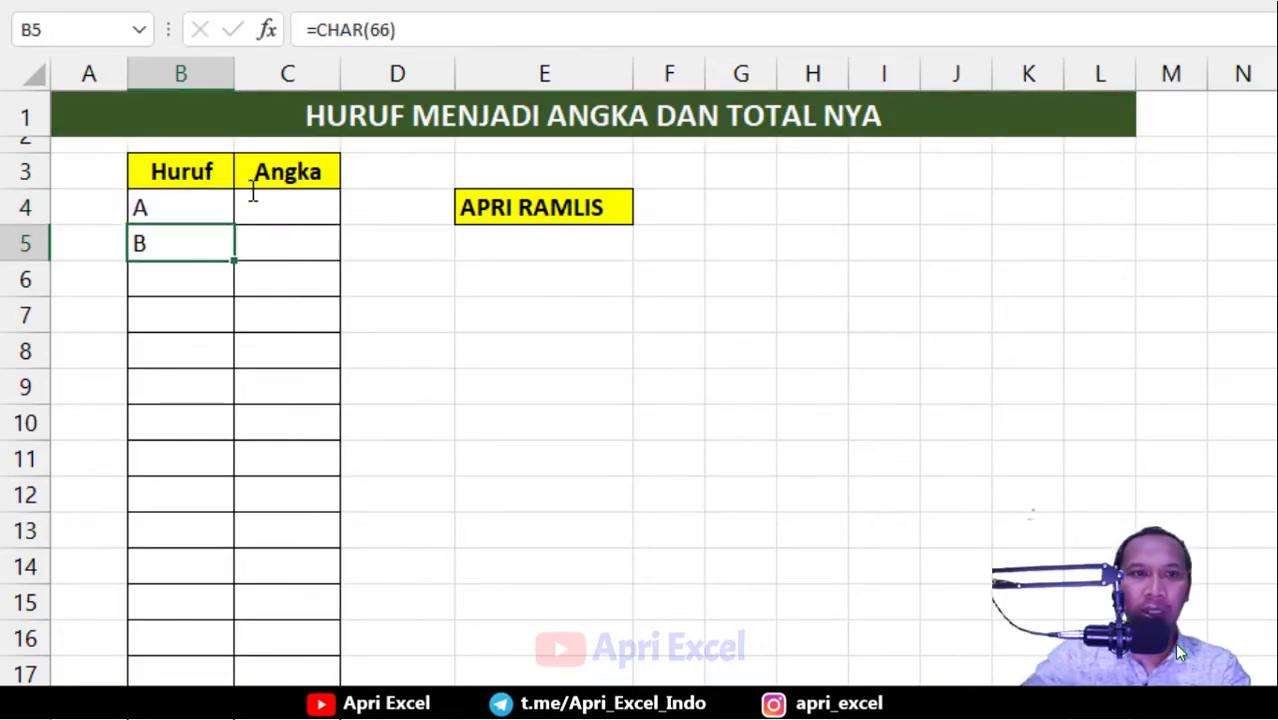
- Fill the B4 formula down through the rest of the bordered Huruf column
{"action": "left_click", "coordinate": [222, 206]}
{"action": "left_click_drag", "start_coordinate": [234, 225], "coordinate": [185, 695]}
{"action": "scroll", "coordinate": [409, 286], "scroll_direction": "up", "scroll_amount": 4}
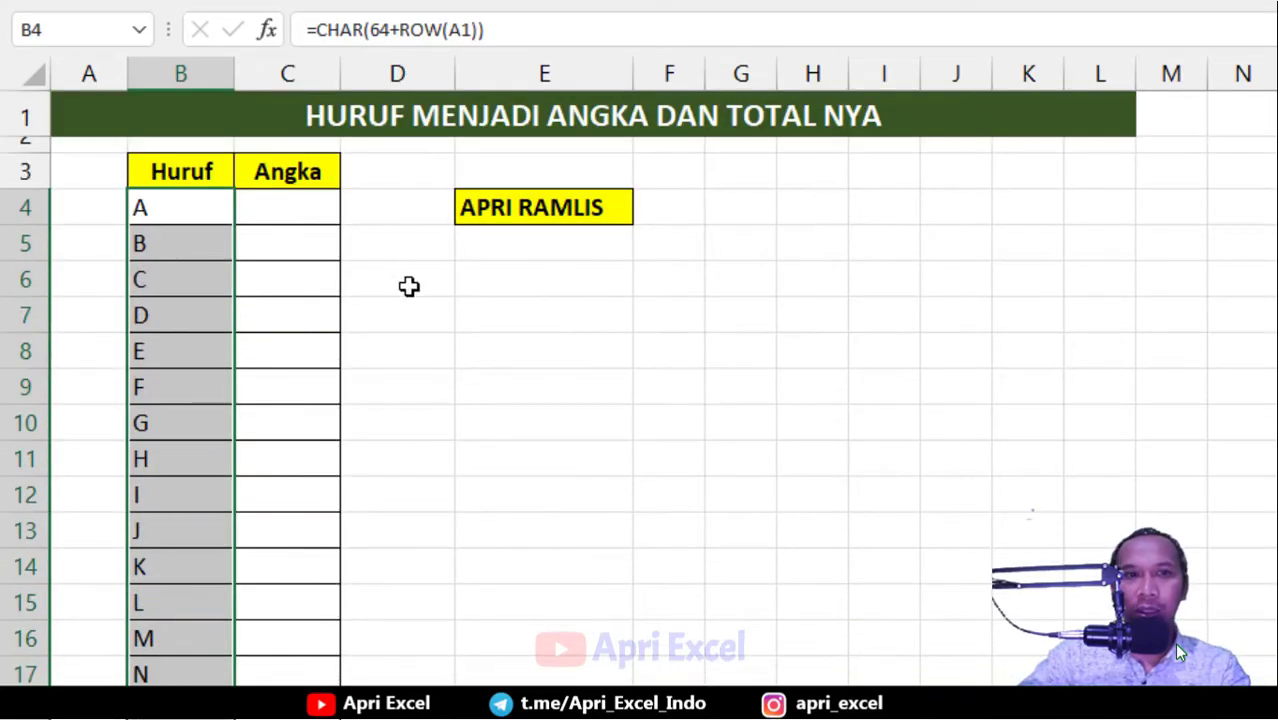
- Enter 1 in C4 and 2 in C5, and fill the number series down the Angka column beside the letters
{"action": "left_click", "coordinate": [294, 212]}
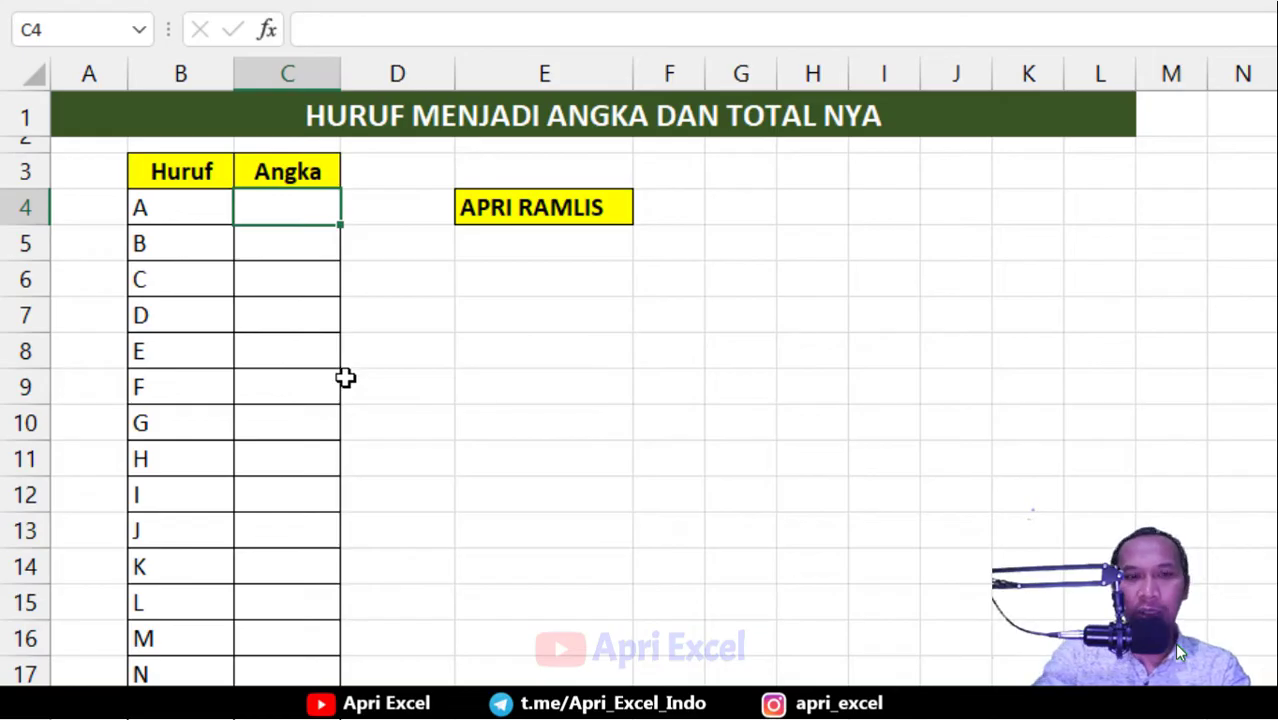
{"action": "type", "text": "1"}
{"action": "key", "text": "Return"}
{"action": "type", "text": "2"}
{"action": "key", "text": "Return"}
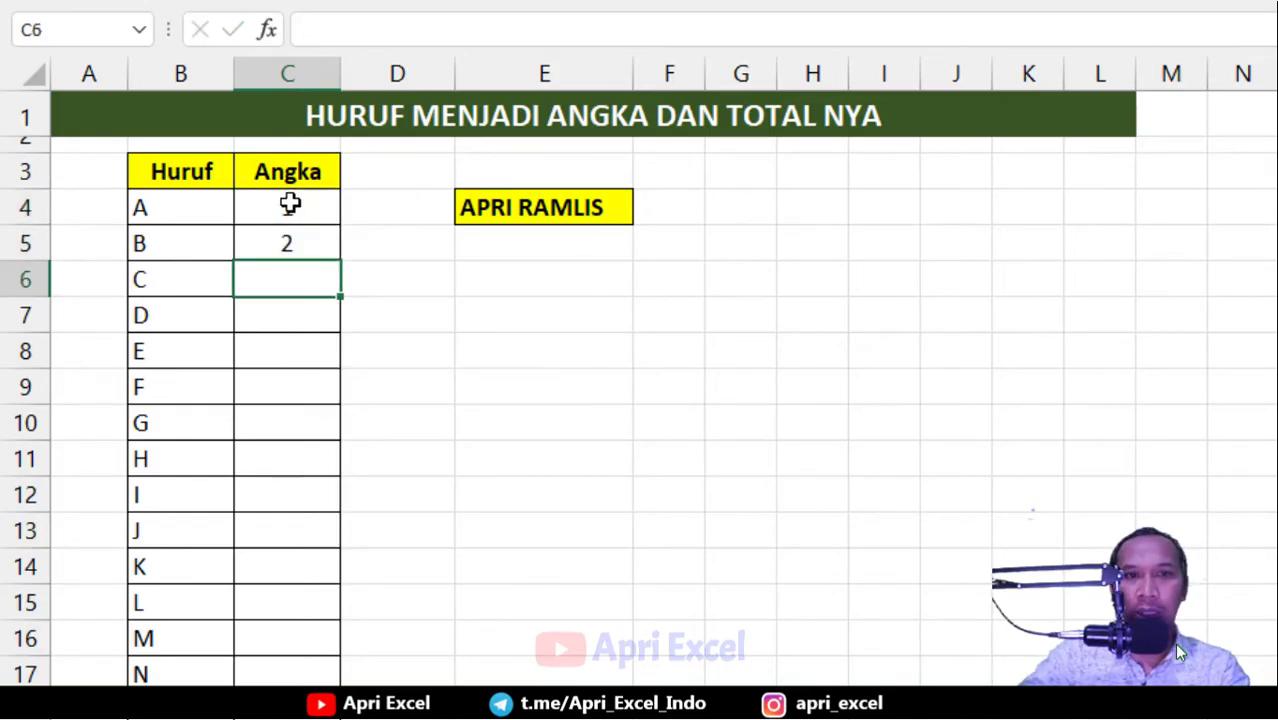
{"action": "left_click_drag", "start_coordinate": [285, 205], "coordinate": [300, 246]}
{"action": "double_click", "coordinate": [340, 261]}
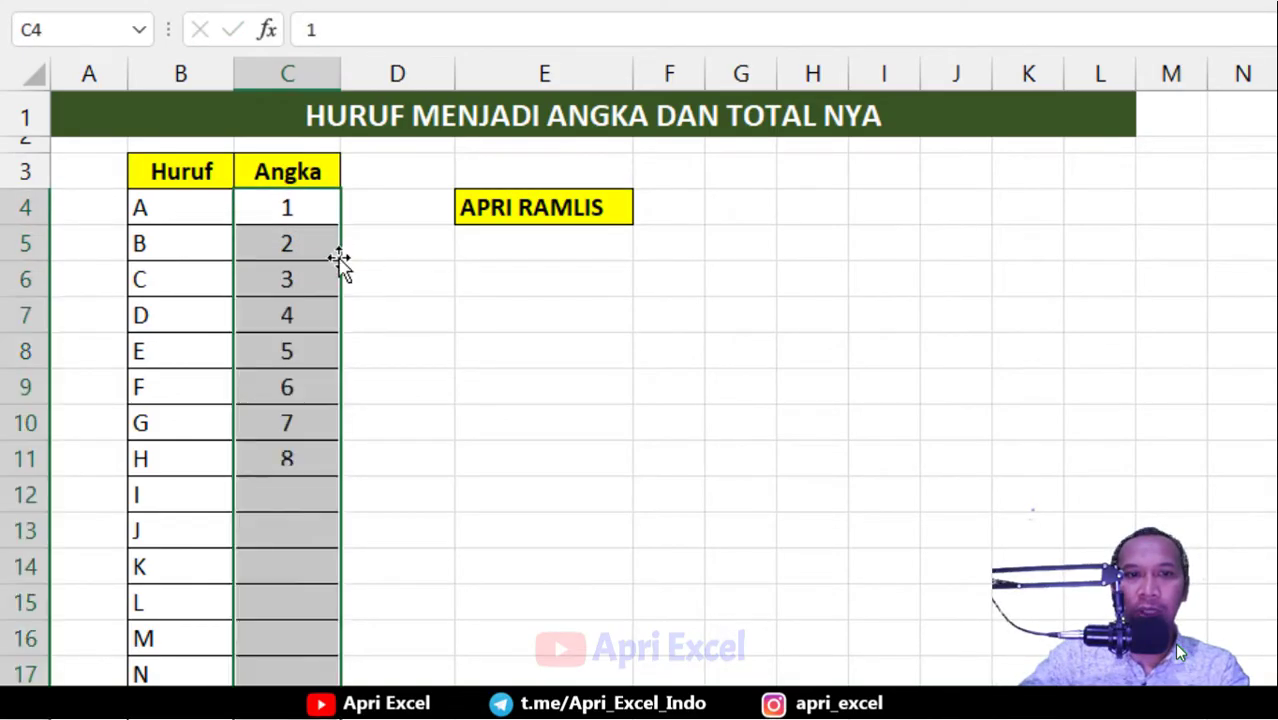
{"action": "scroll", "coordinate": [600, 420], "scroll_direction": "down", "scroll_amount": 5}
{"action": "scroll", "coordinate": [349, 457], "scroll_direction": "up", "scroll_amount": 5}
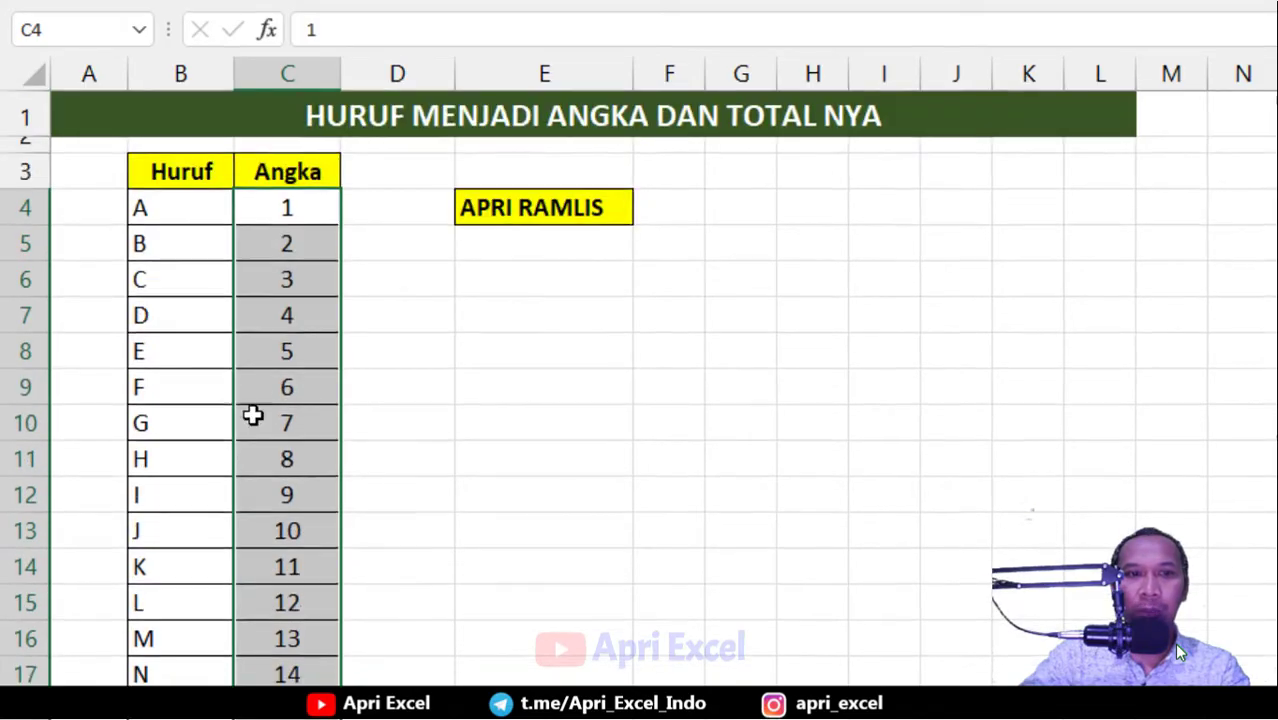
- Centre all the letters in the Huruf column horizontally, starting from B4
{"action": "left_click", "coordinate": [221, 207]}
{"action": "key", "text": "ctrl+shift+Down"}
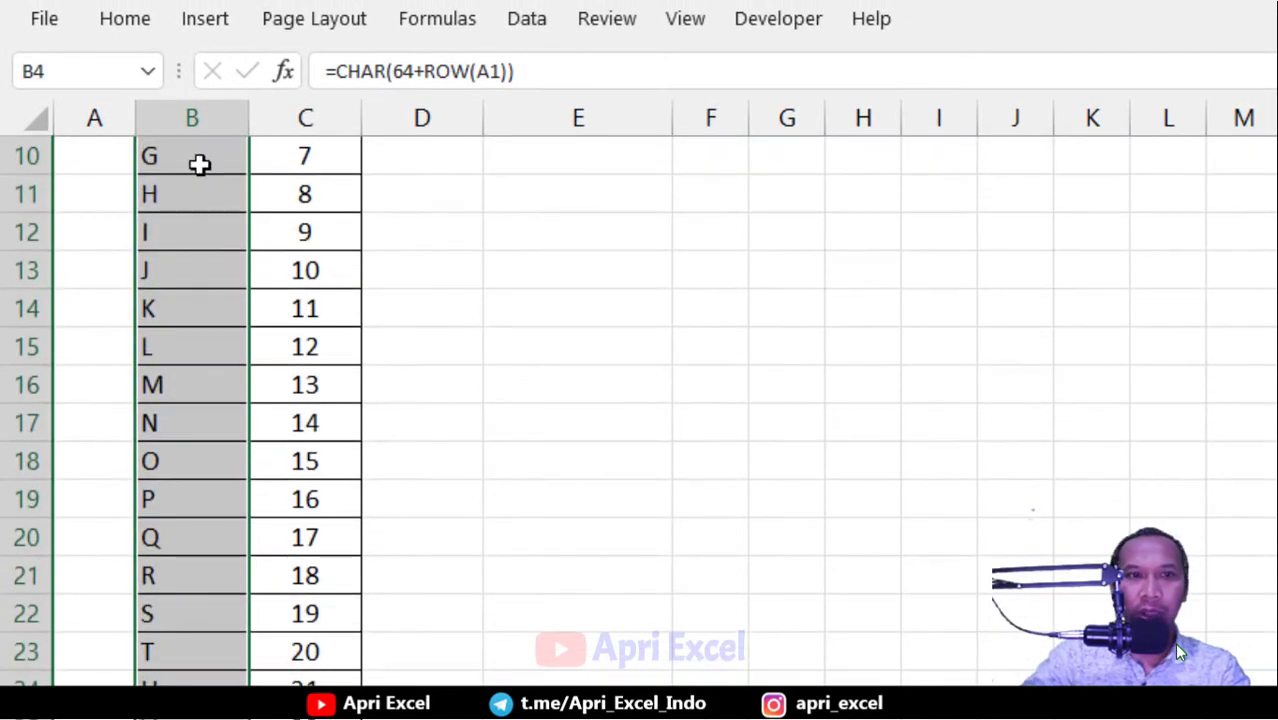
{"action": "left_click", "coordinate": [105, 18]}
{"action": "left_click", "coordinate": [653, 121]}
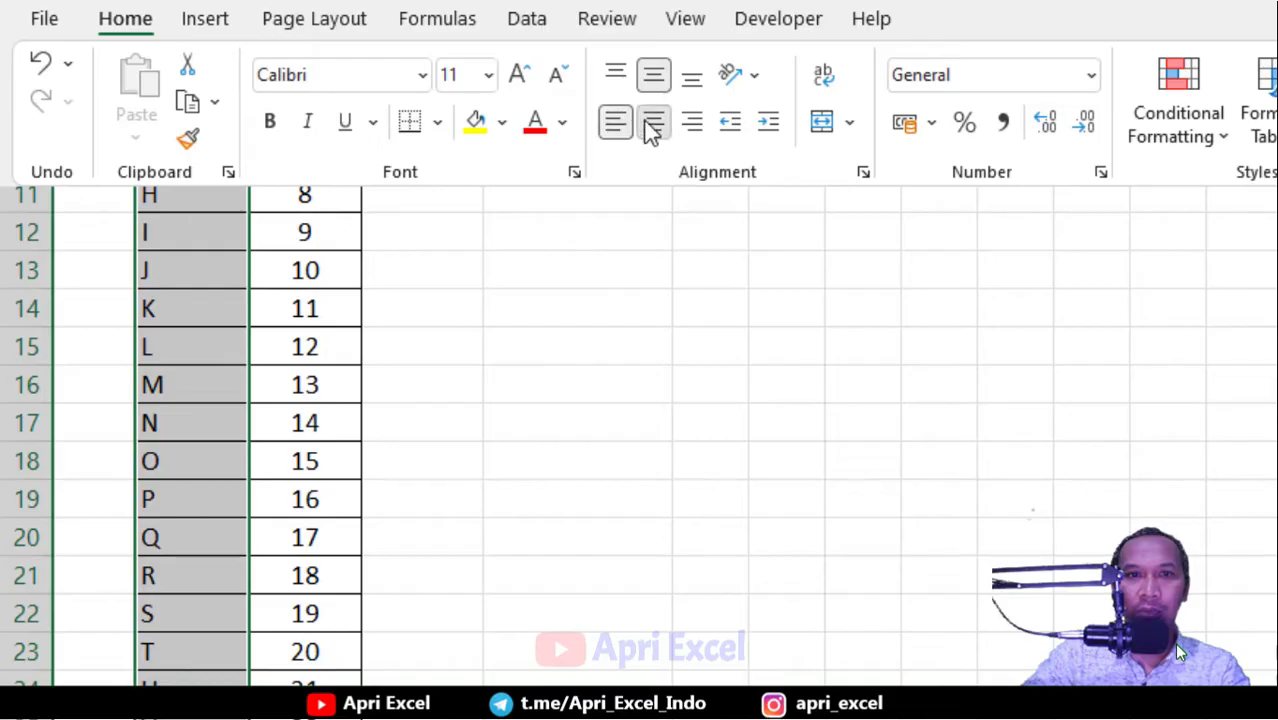
{"action": "scroll", "coordinate": [520, 388], "scroll_direction": "up", "scroll_amount": 3}
{"action": "left_click", "coordinate": [591, 336]}
{"action": "left_click", "coordinate": [591, 336]}
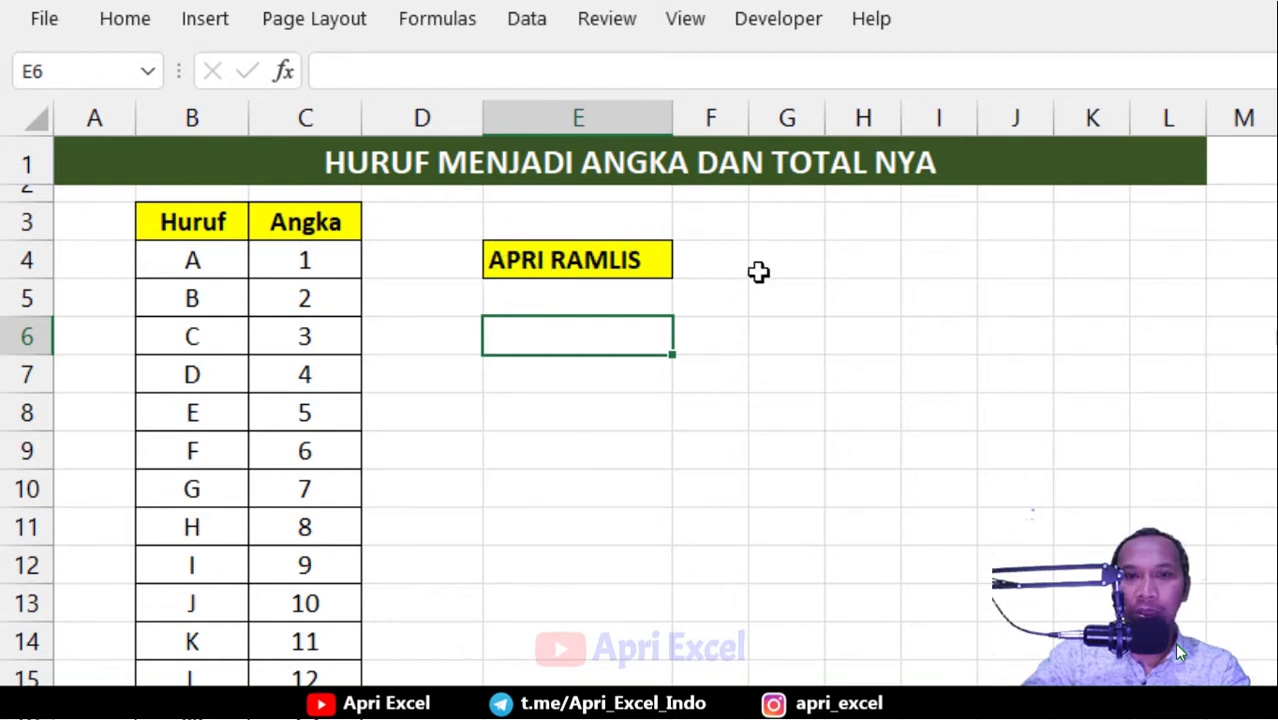
- Start a MID formula in F5 with the name in cell E4 as its text argument
{"action": "left_click", "coordinate": [733, 299]}
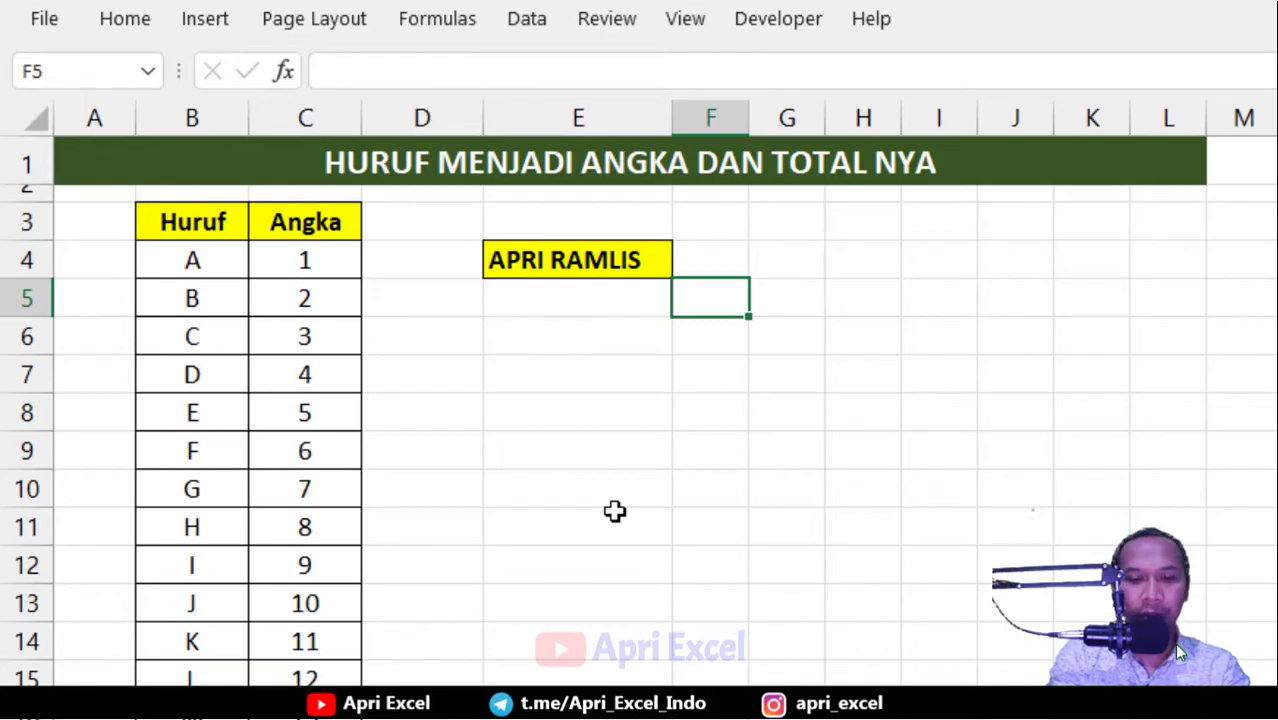
{"action": "type", "text": "="}
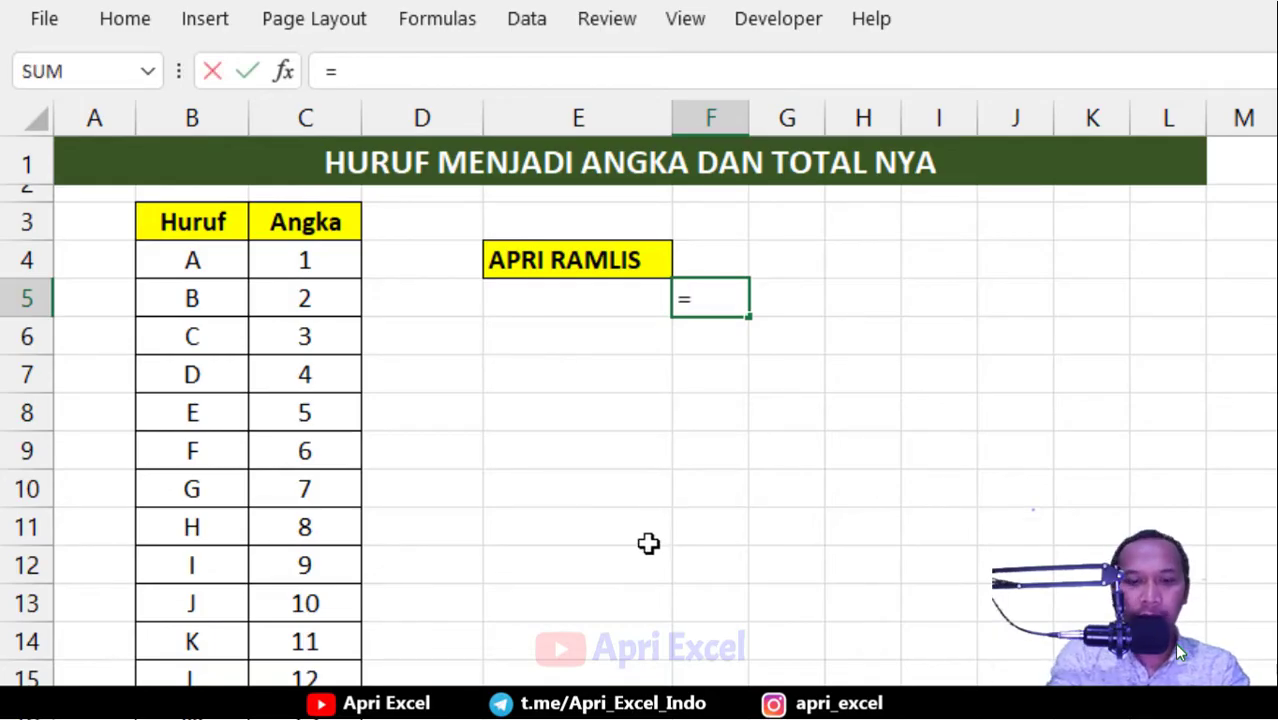
{"action": "type", "text": "mid("}
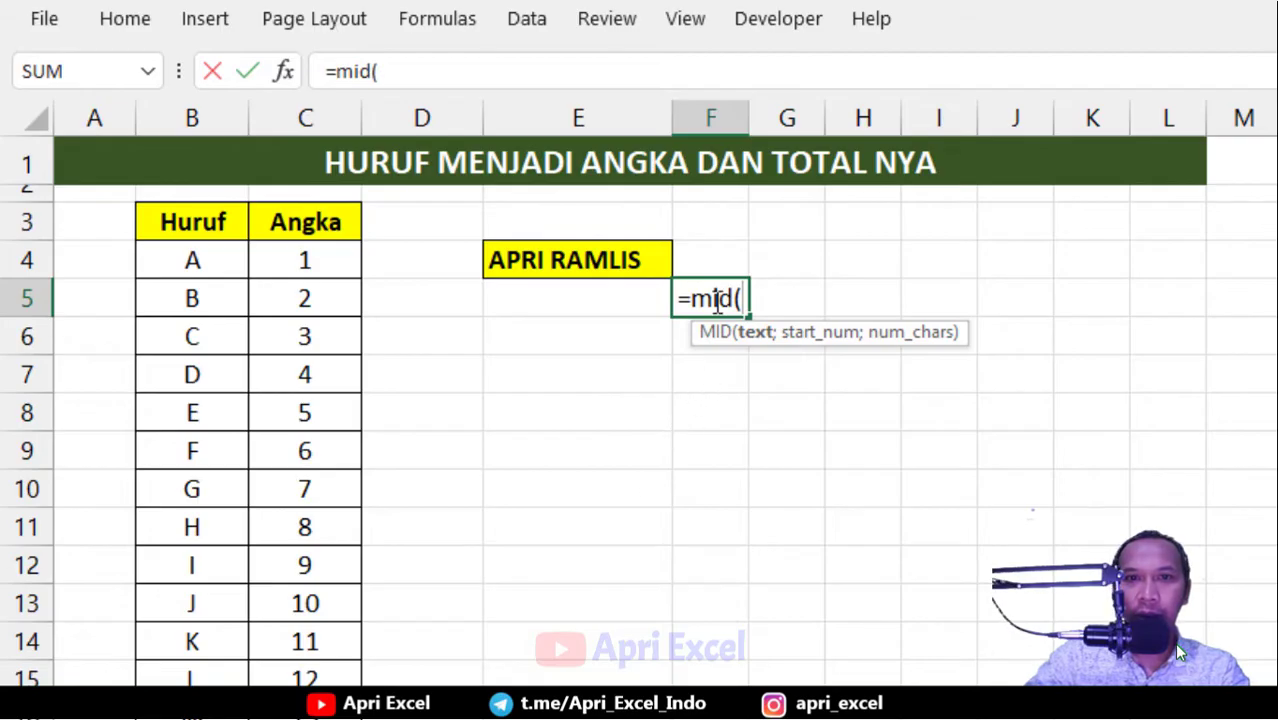
{"action": "left_click", "coordinate": [553, 260]}
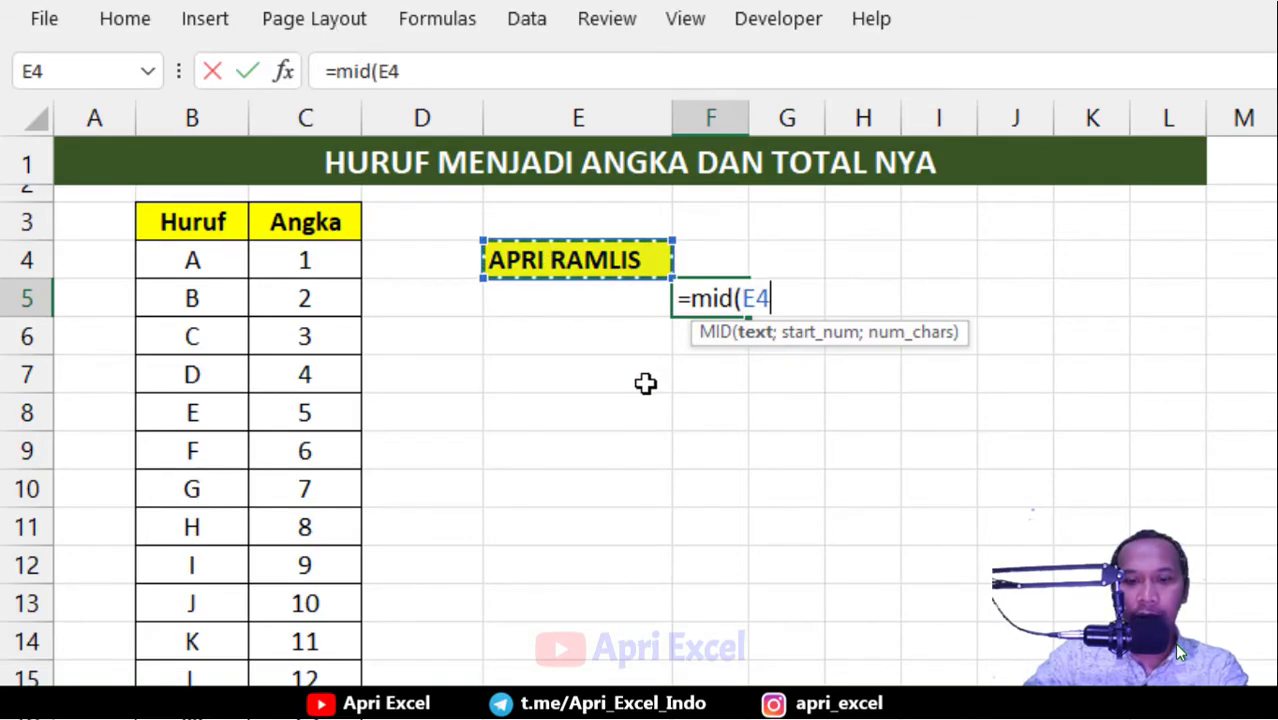
{"action": "type", "text": ";"}
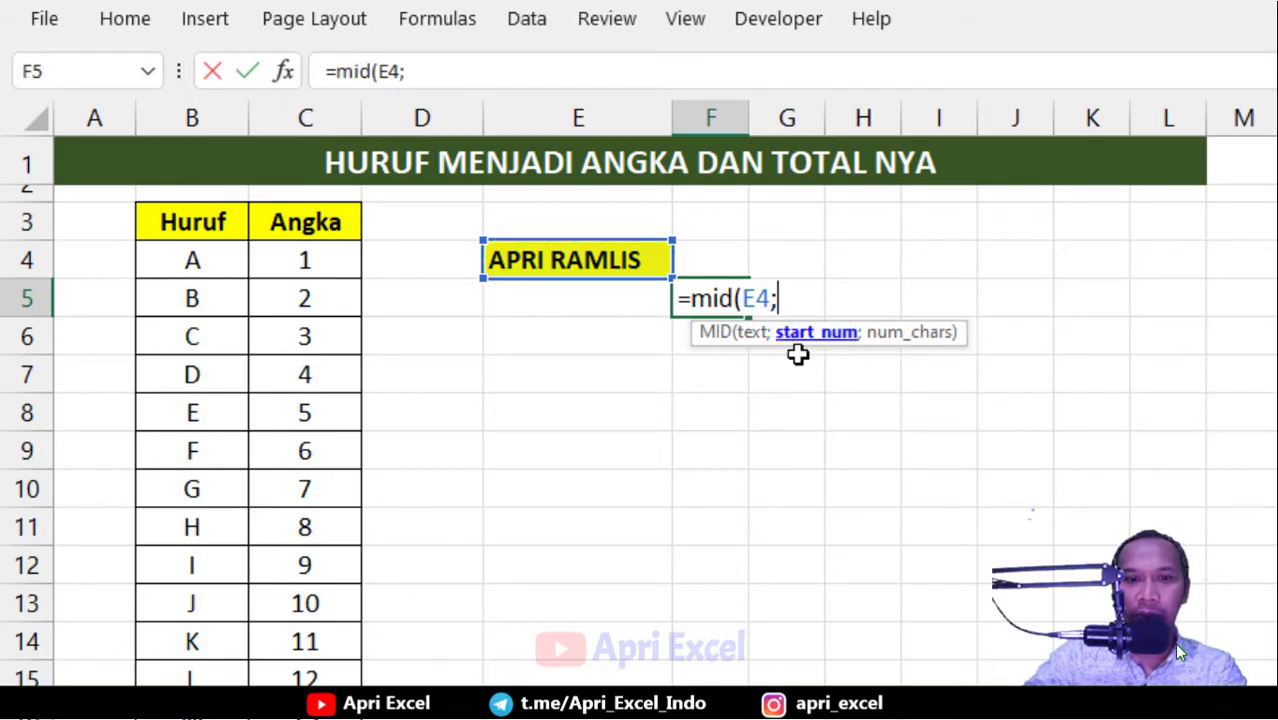
{"action": "type", "text": "1"}
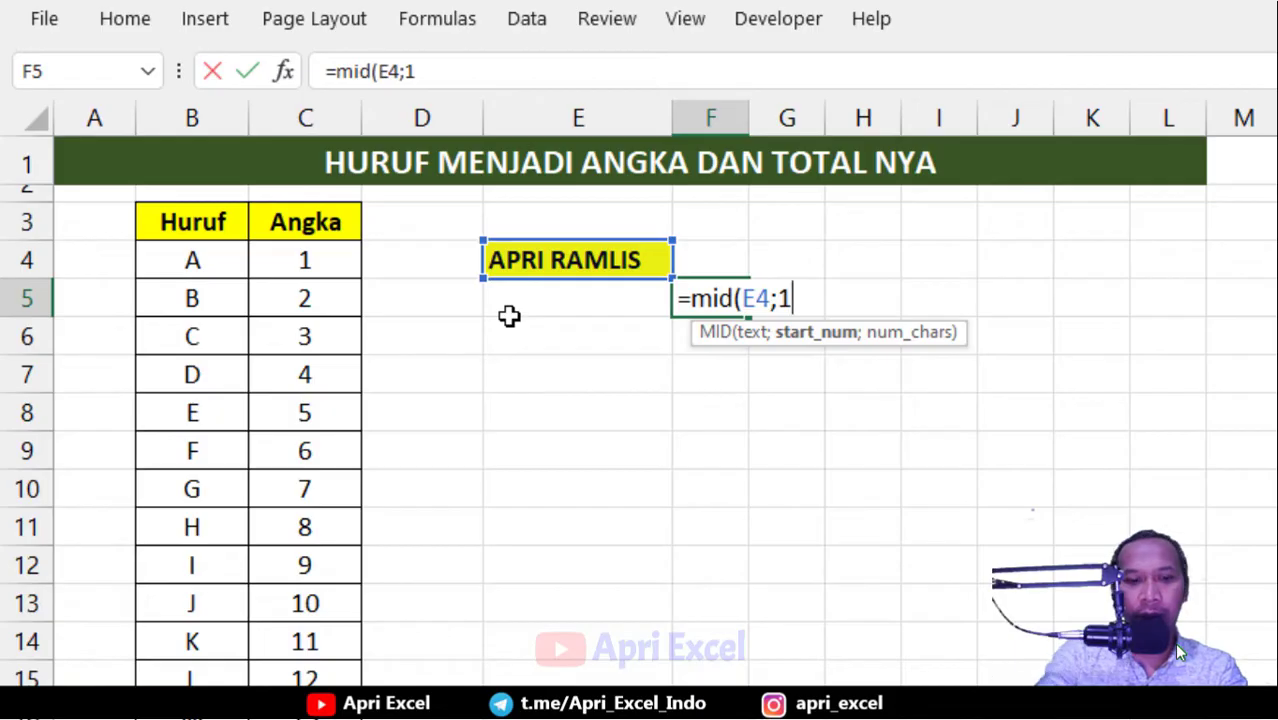
{"action": "key", "text": "BackSpace"}
{"action": "type", "text": "2"}
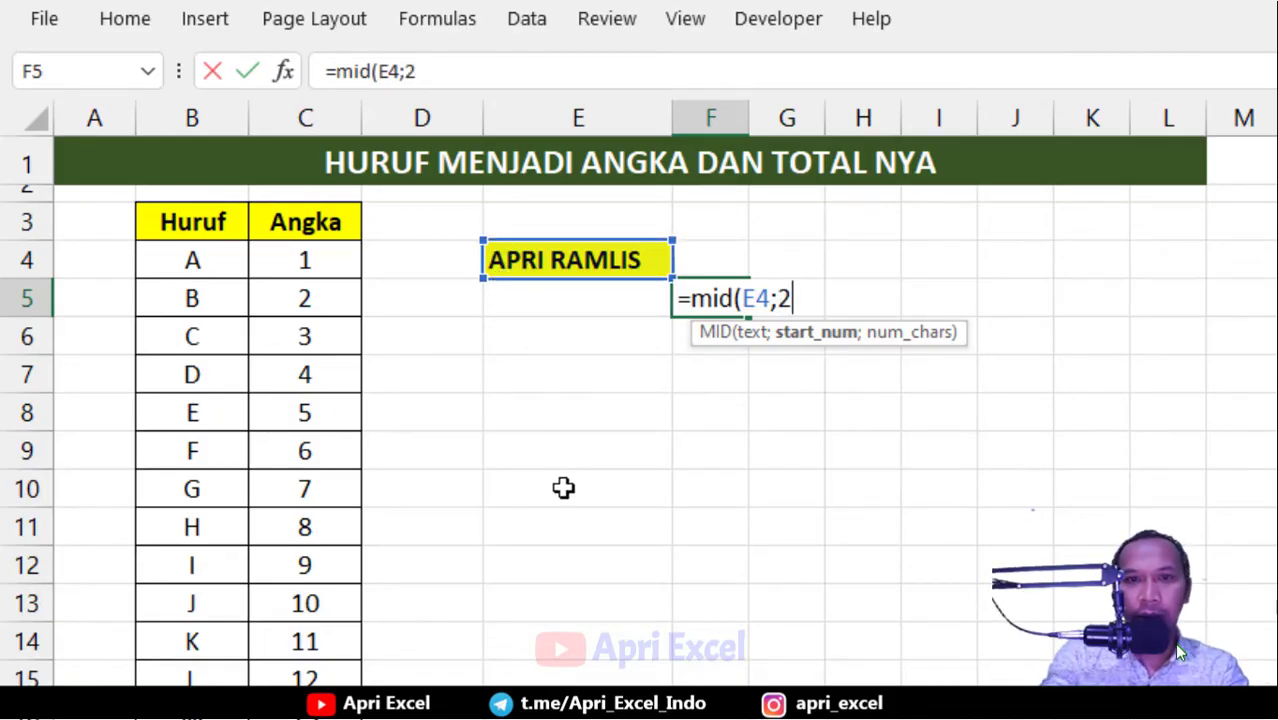
{"action": "key", "text": "BackSpace"}
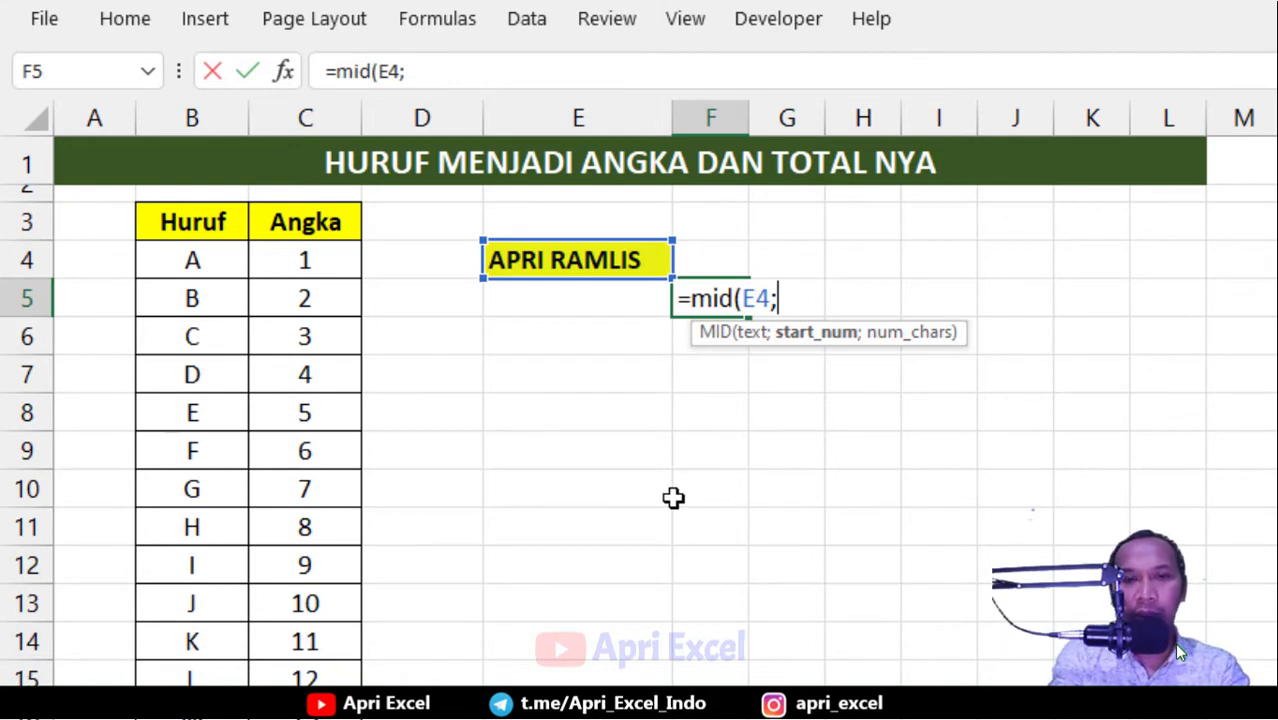
- Complete the MID formula in F5 with COLUMN(A2) as start position and 1 character, and fill it across row 5 past column M
{"action": "type", "text": "column"}
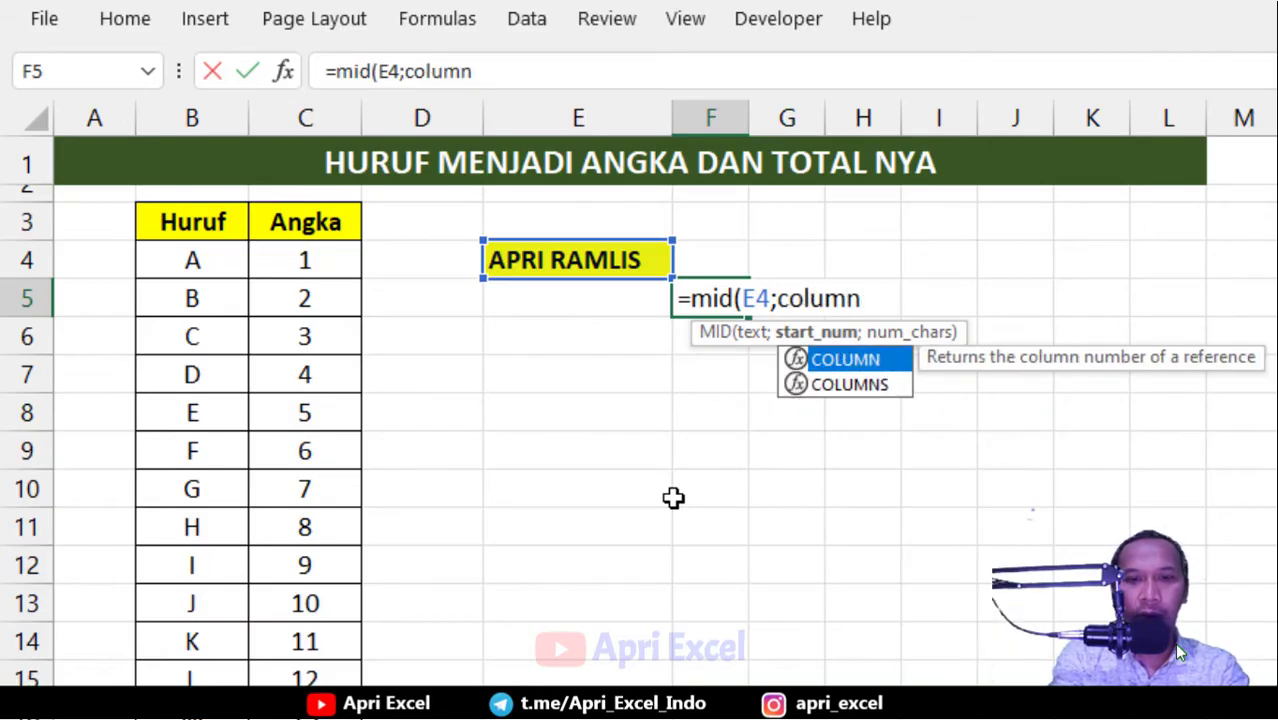
{"action": "type", "text": "("}
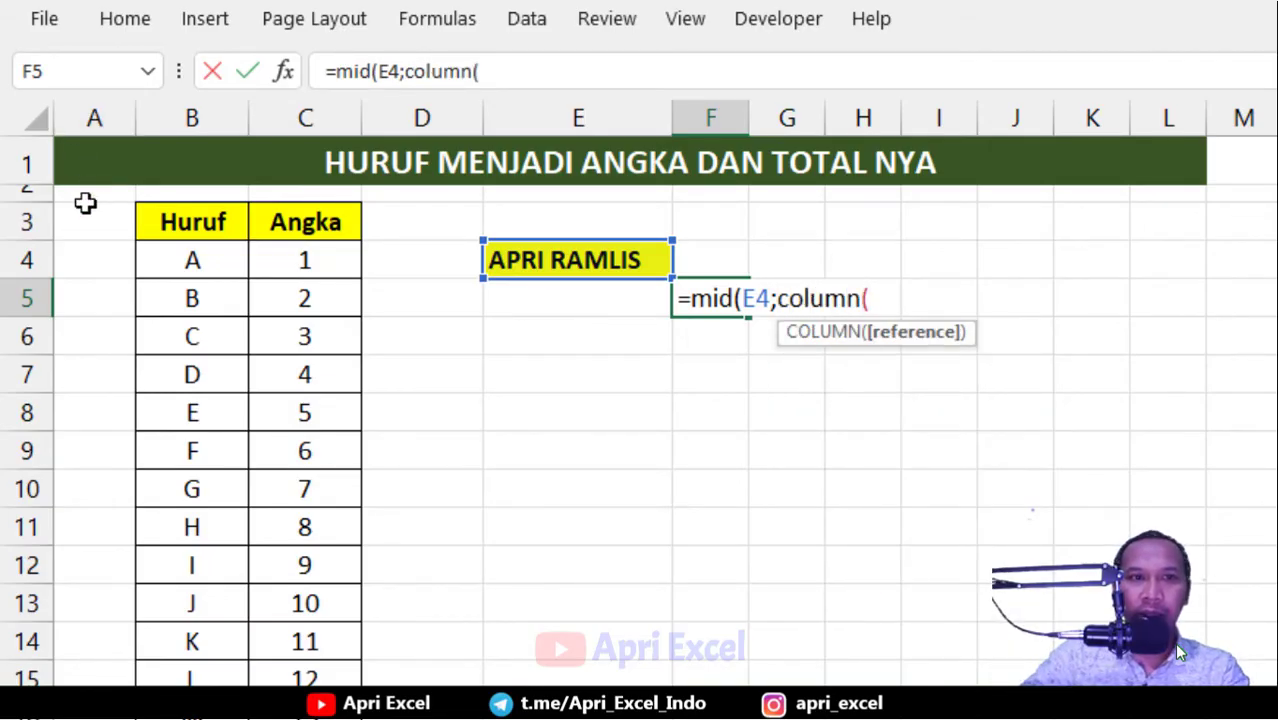
{"action": "left_click", "coordinate": [85, 195]}
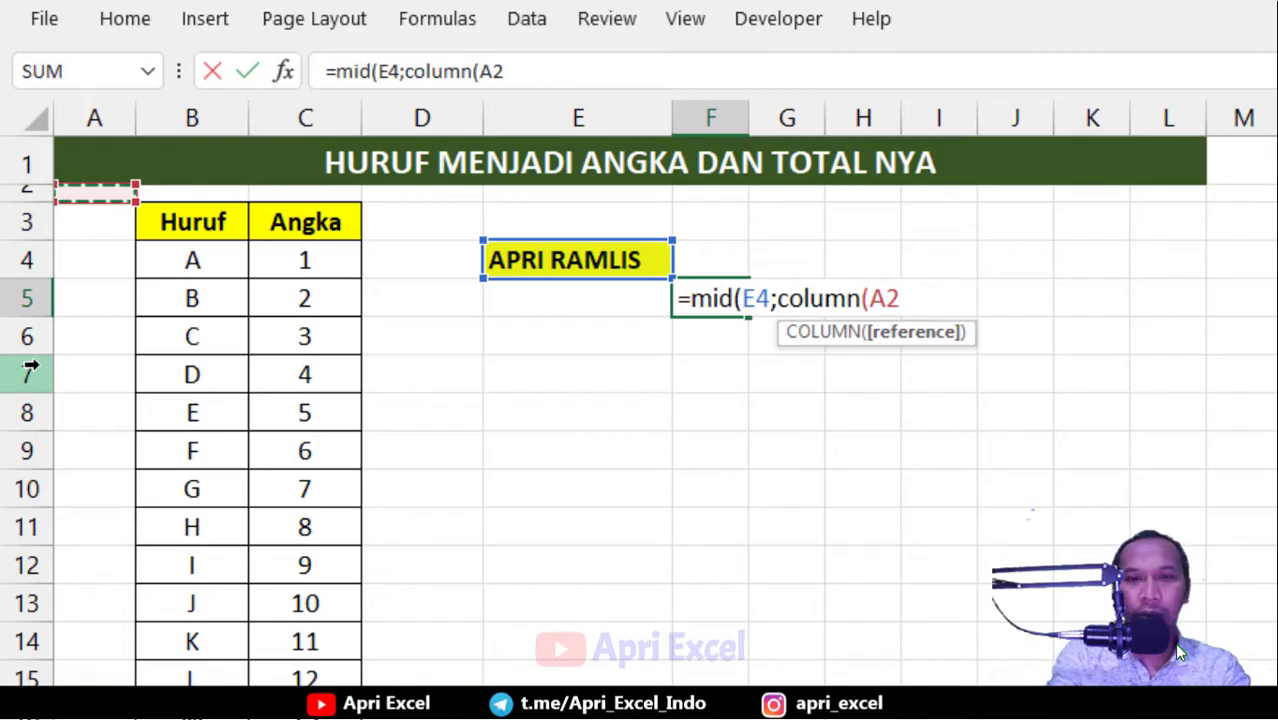
{"action": "type", "text": ");"}
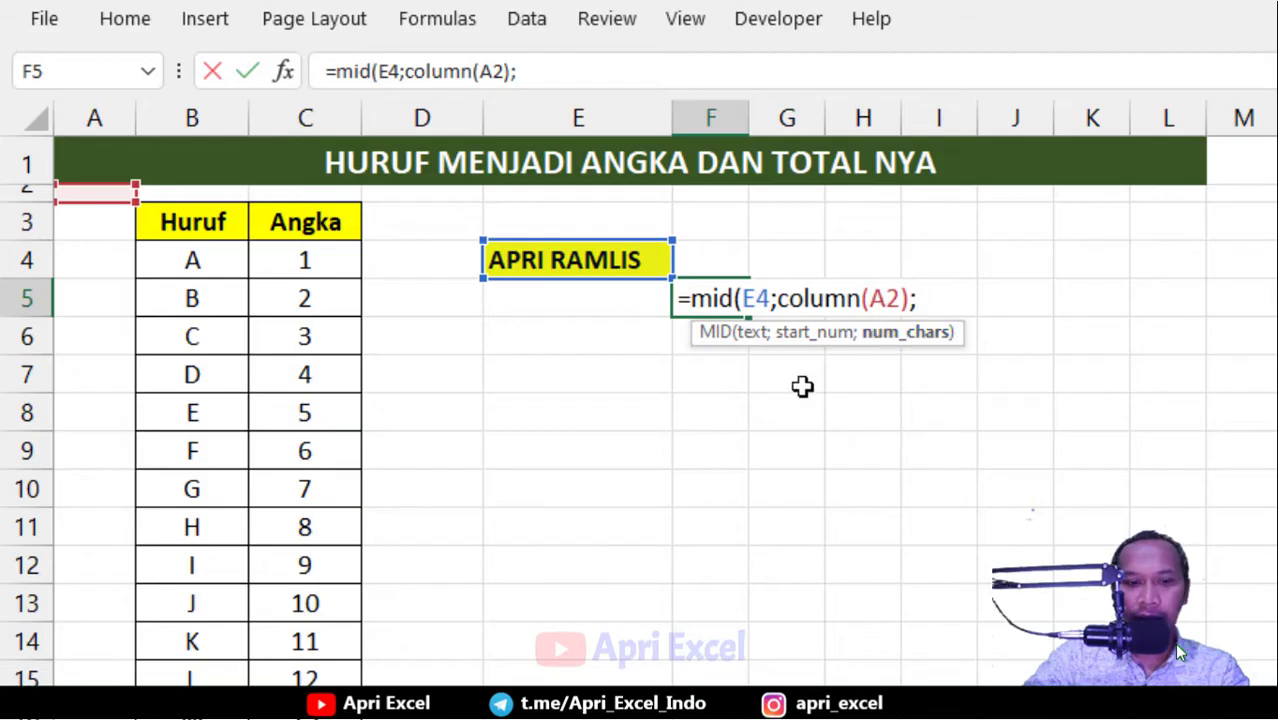
{"action": "type", "text": "1)"}
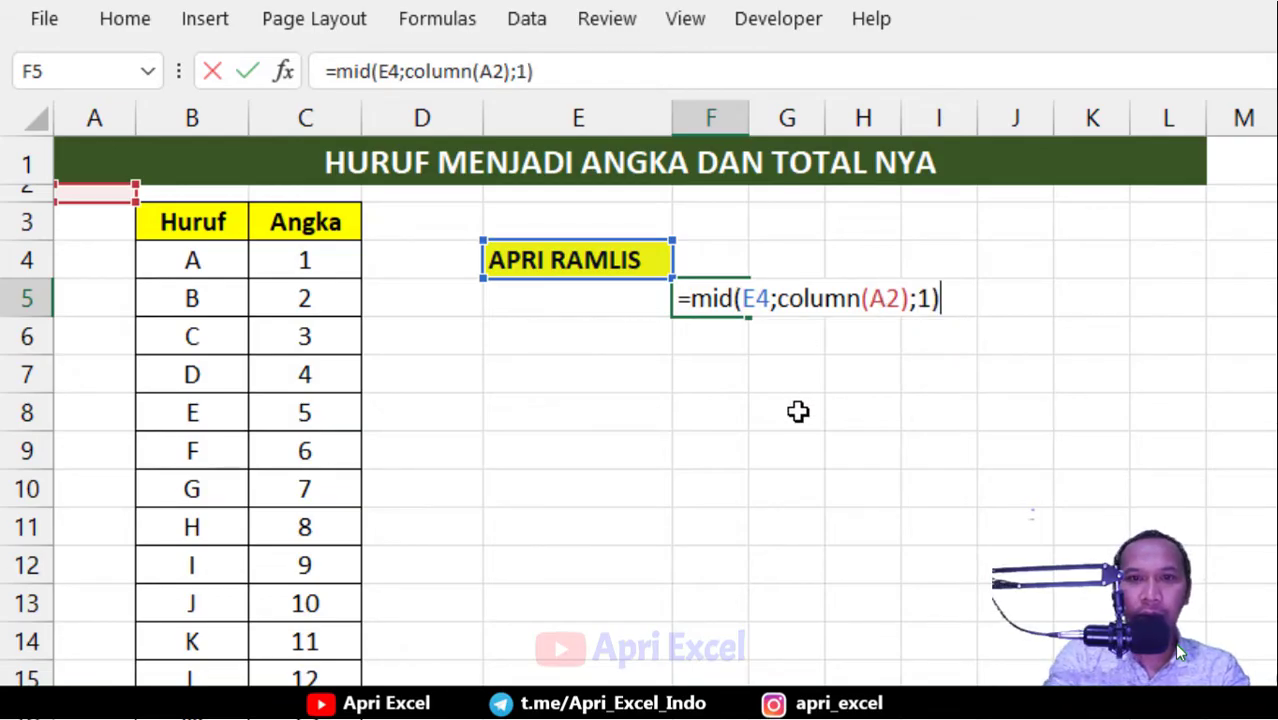
{"action": "key", "text": "Return"}
{"action": "left_click", "coordinate": [699, 303]}
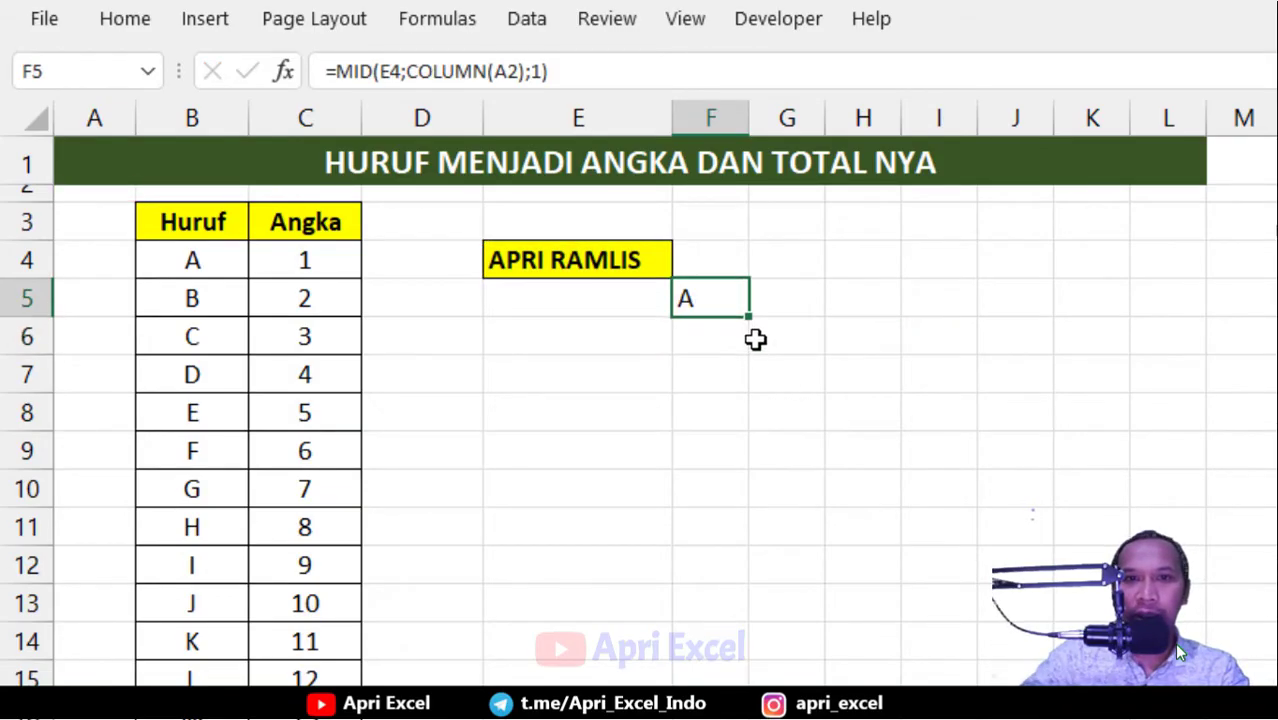
{"action": "left_click_drag", "start_coordinate": [752, 314], "coordinate": [1274, 302]}
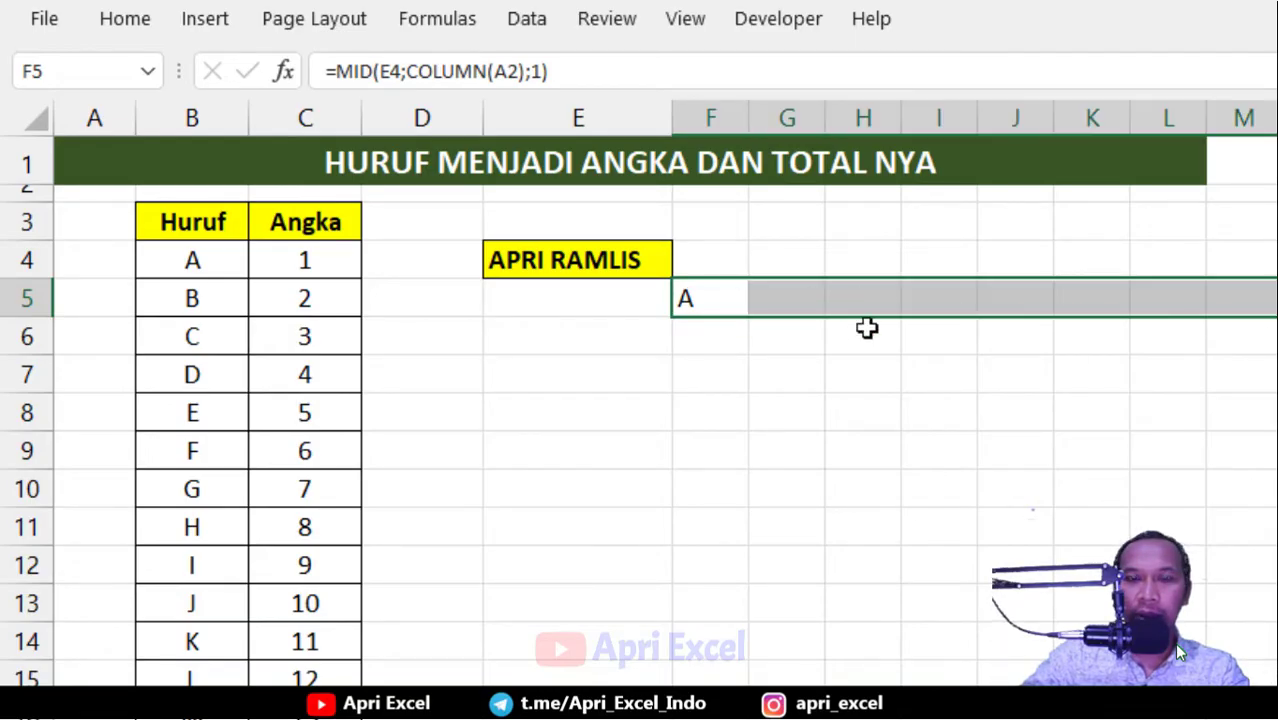
- Make the E4 reference in F5's MID formula absolute as $E$4 and fill the formula across row 5 past column P
{"action": "left_click", "coordinate": [703, 301]}
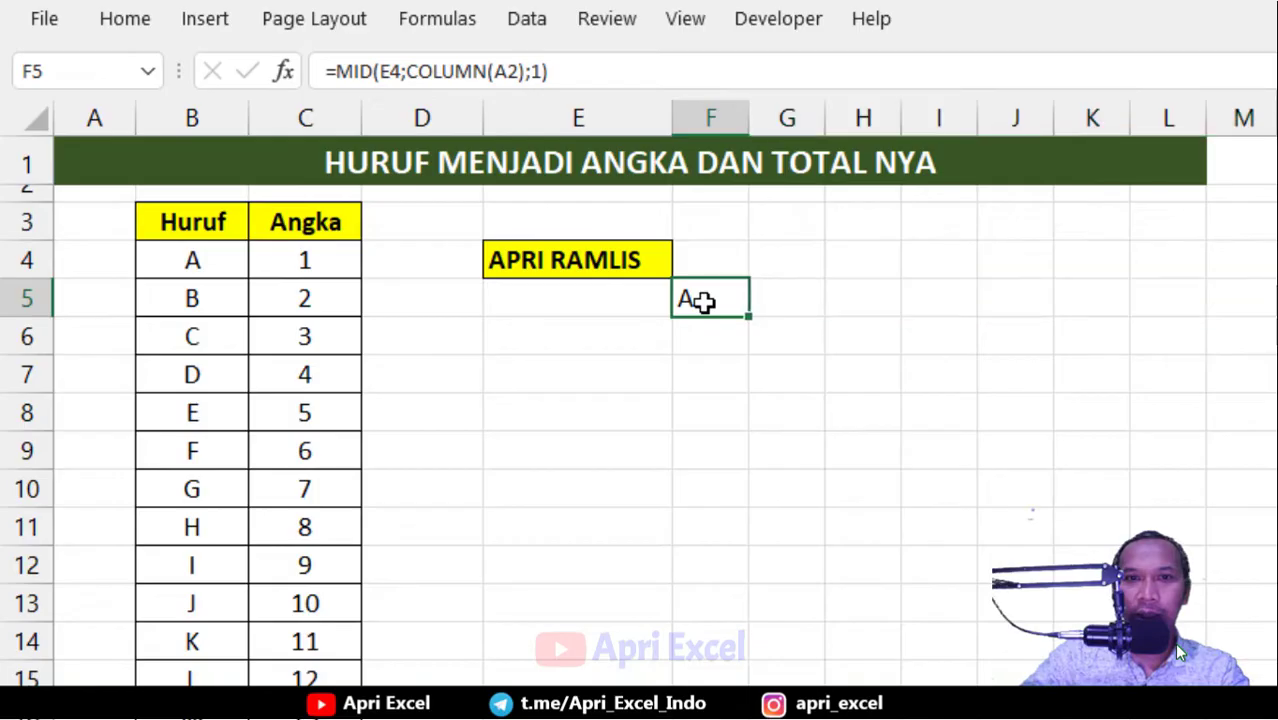
{"action": "double_click", "coordinate": [703, 301]}
{"action": "left_click", "coordinate": [767, 298]}
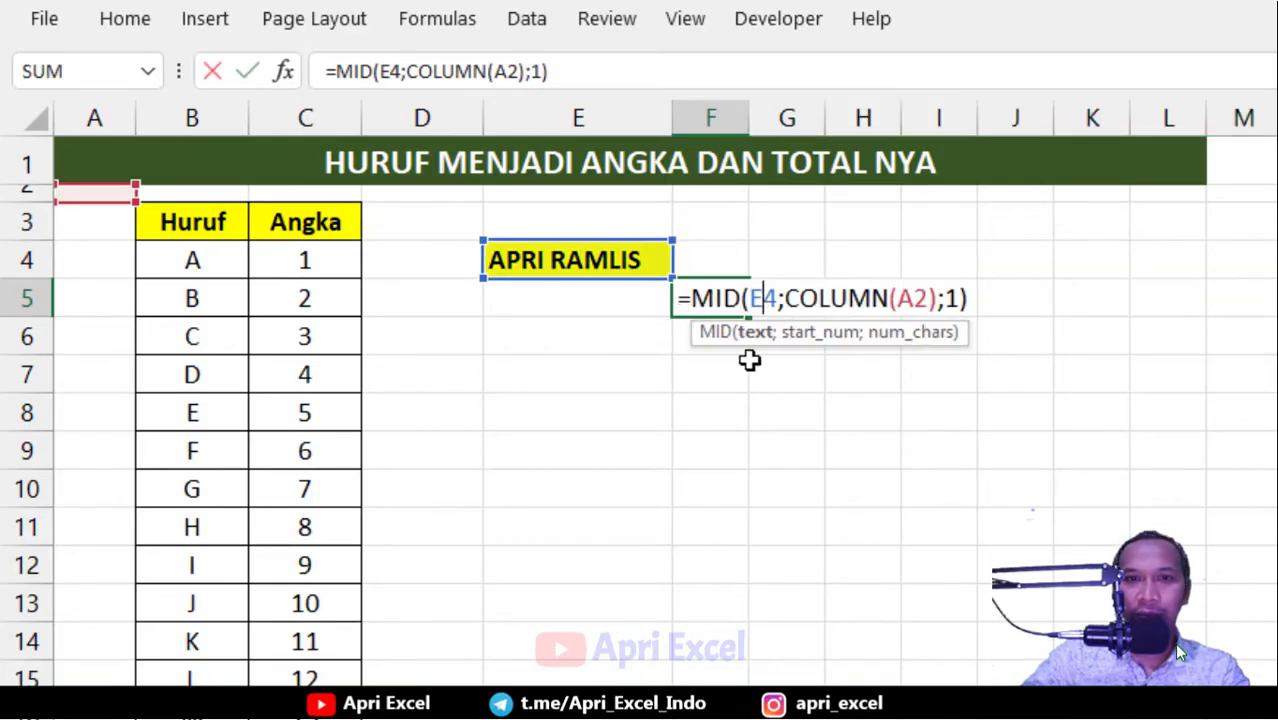
{"action": "key", "text": "F4"}
{"action": "key", "text": "F4"}
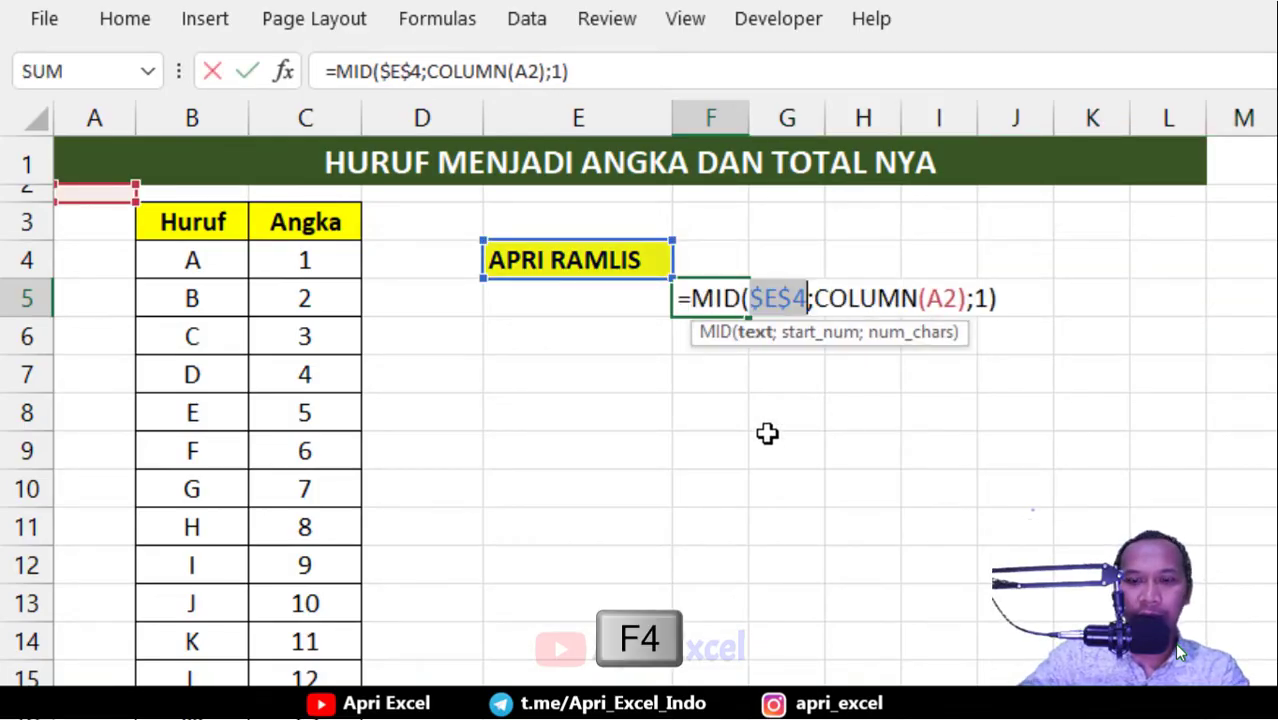
{"action": "key", "text": "Return"}
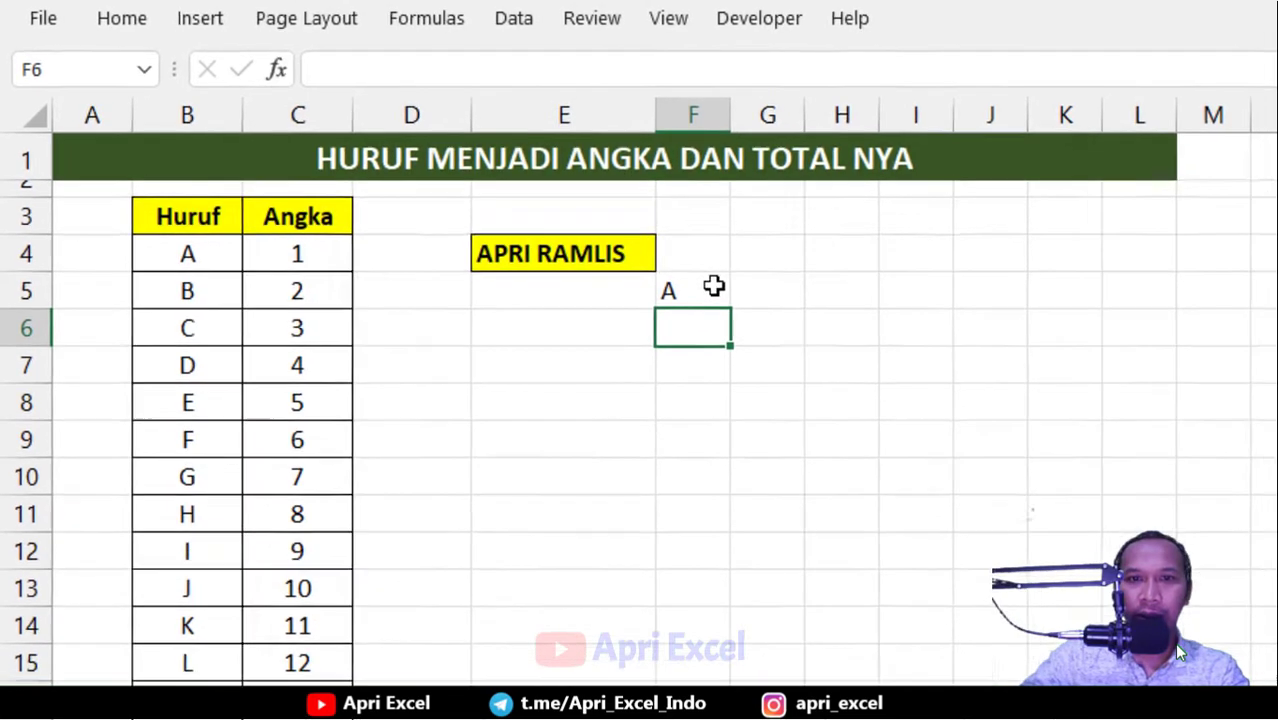
{"action": "left_click", "coordinate": [735, 295]}
{"action": "left_click_drag", "start_coordinate": [749, 316], "coordinate": [1272, 255]}
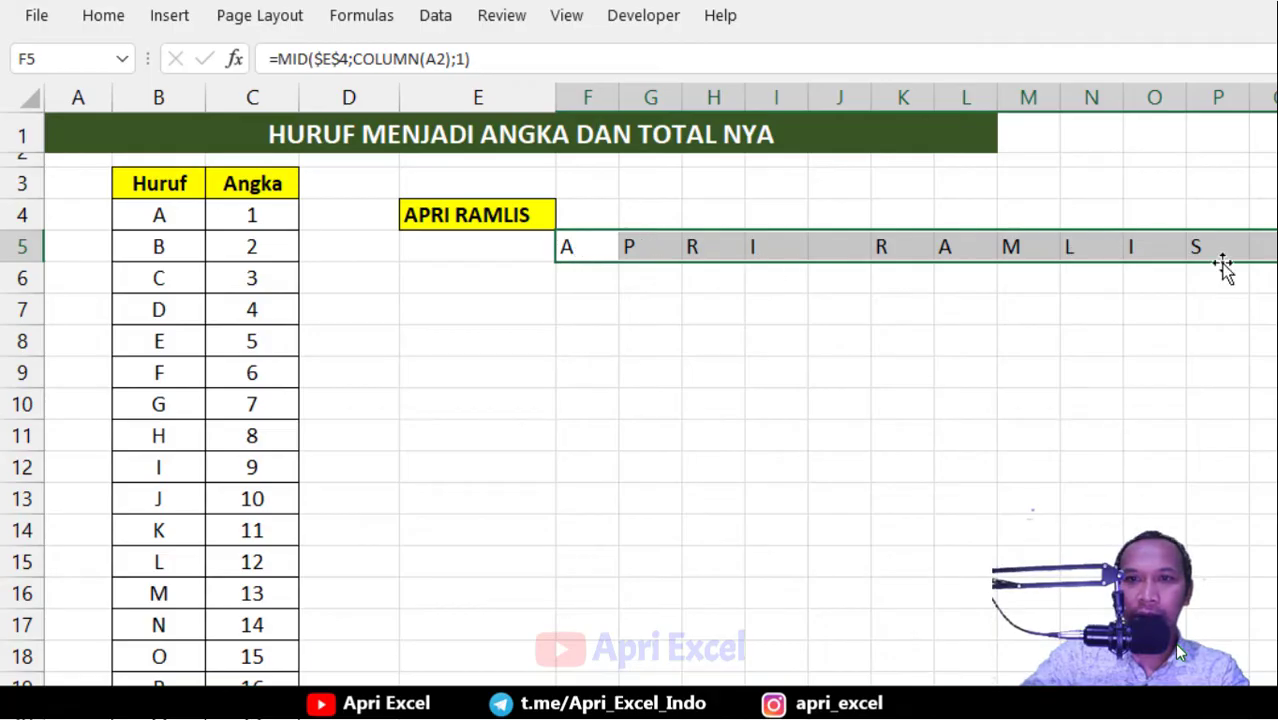
- Start a VLOOKUP formula in F6 with F5 as lookup value and the absolute range $B$4:$C$29 as table array
{"action": "left_click", "coordinate": [577, 276]}
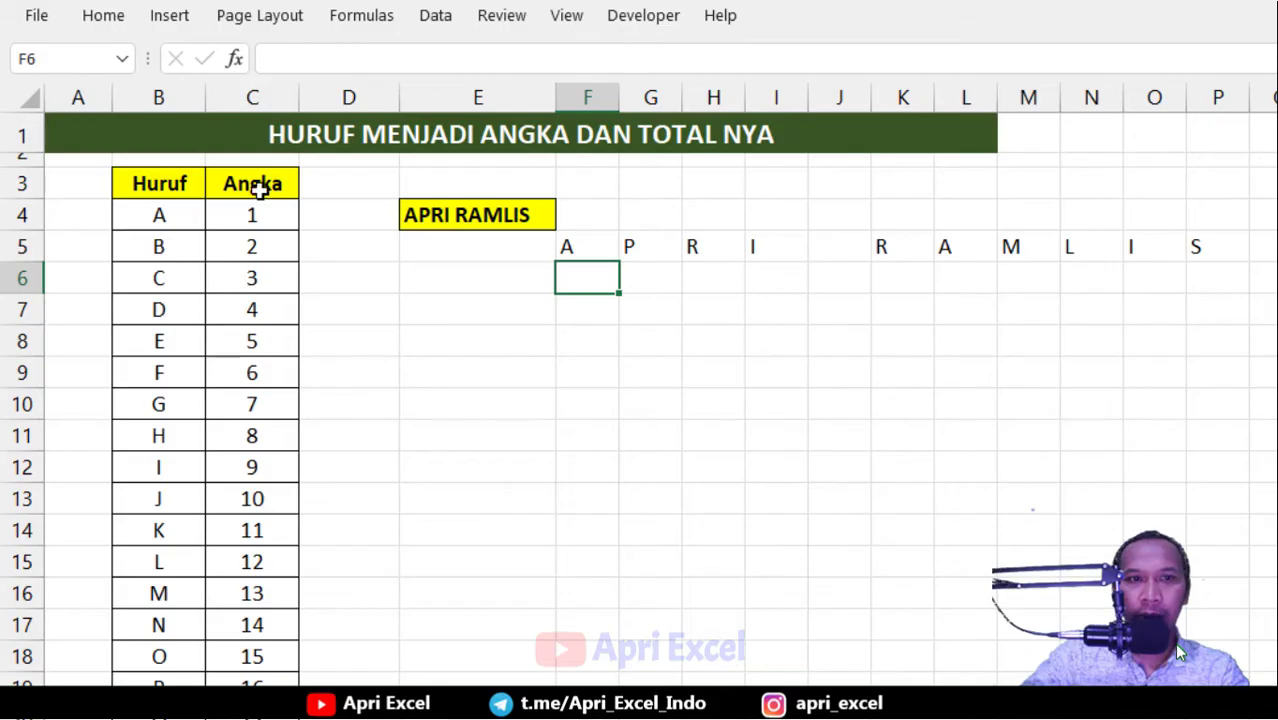
{"action": "type", "text": "="}
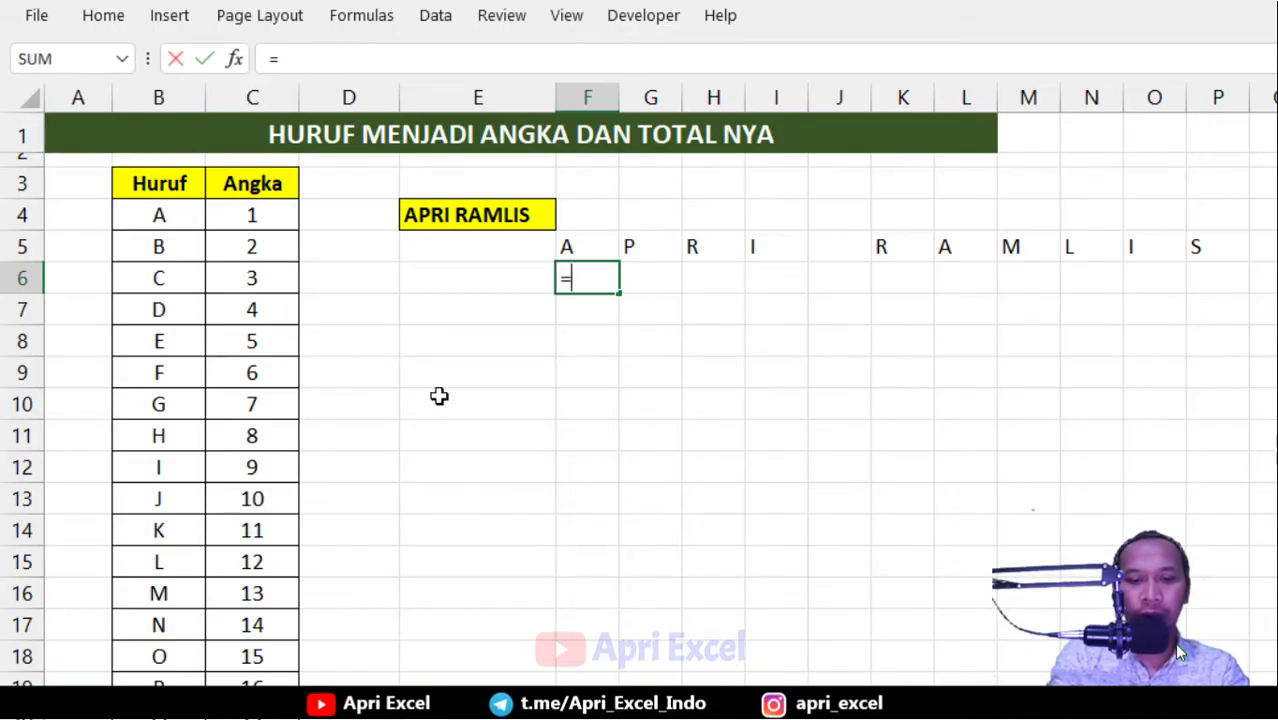
{"action": "type", "text": "vlookup("}
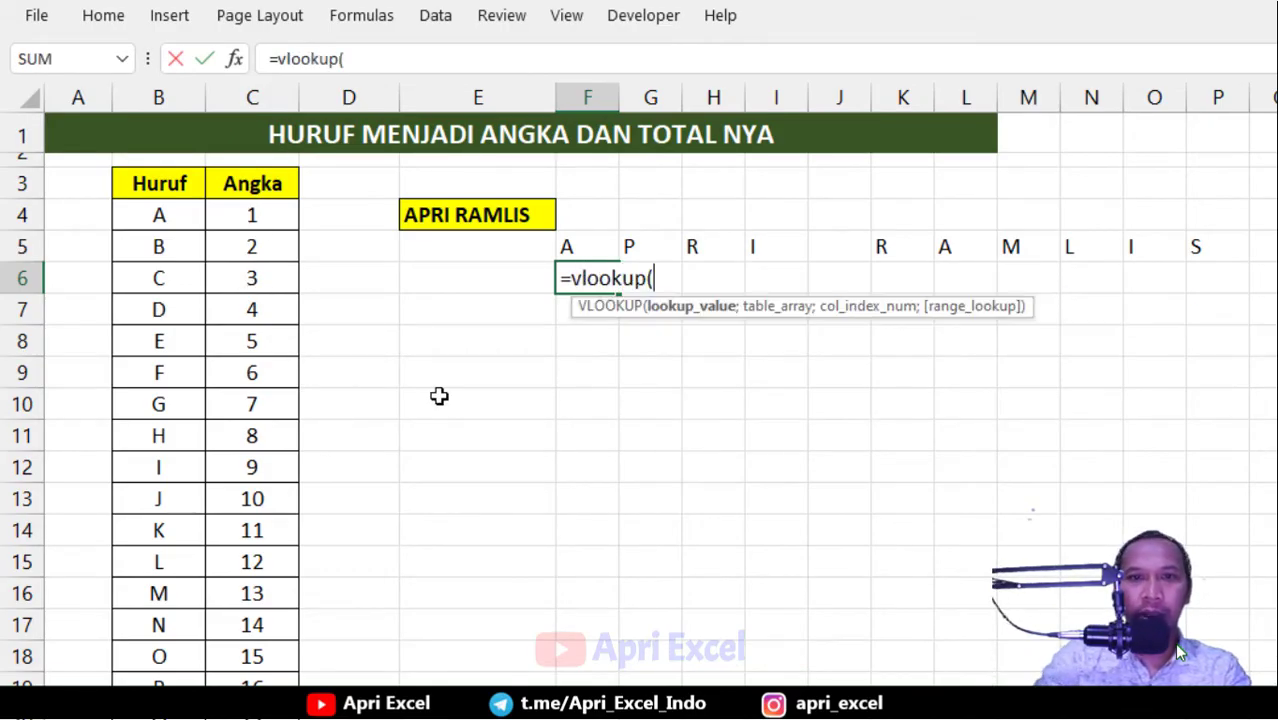
{"action": "left_click", "coordinate": [594, 247]}
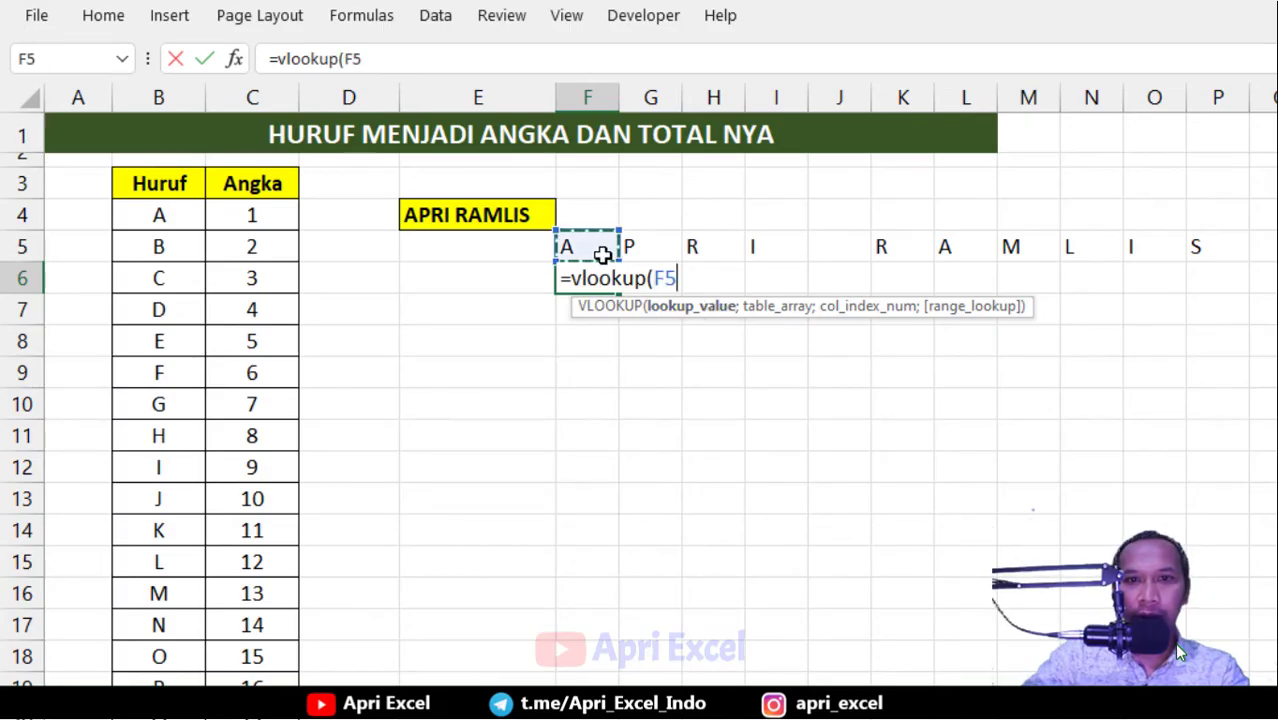
{"action": "type", "text": ";"}
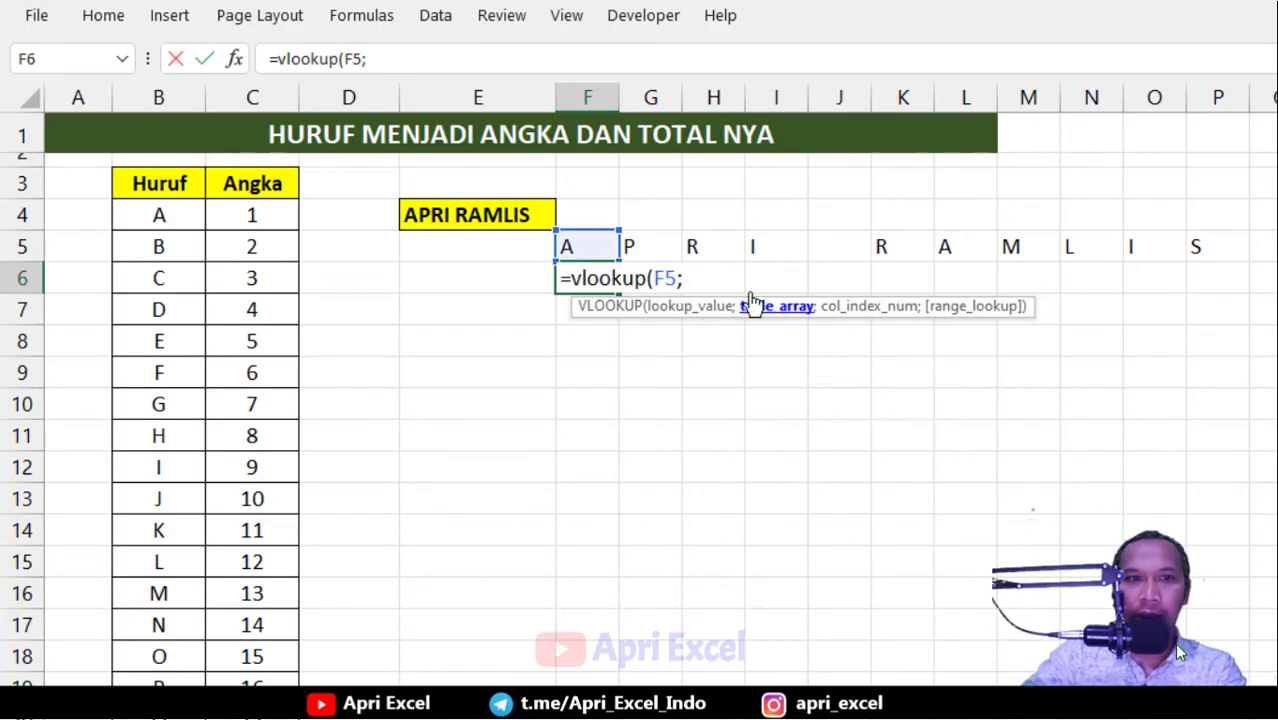
{"action": "left_click_drag", "start_coordinate": [163, 220], "coordinate": [350, 623]}
{"action": "scroll", "coordinate": [490, 610], "scroll_direction": "up", "scroll_amount": 4}
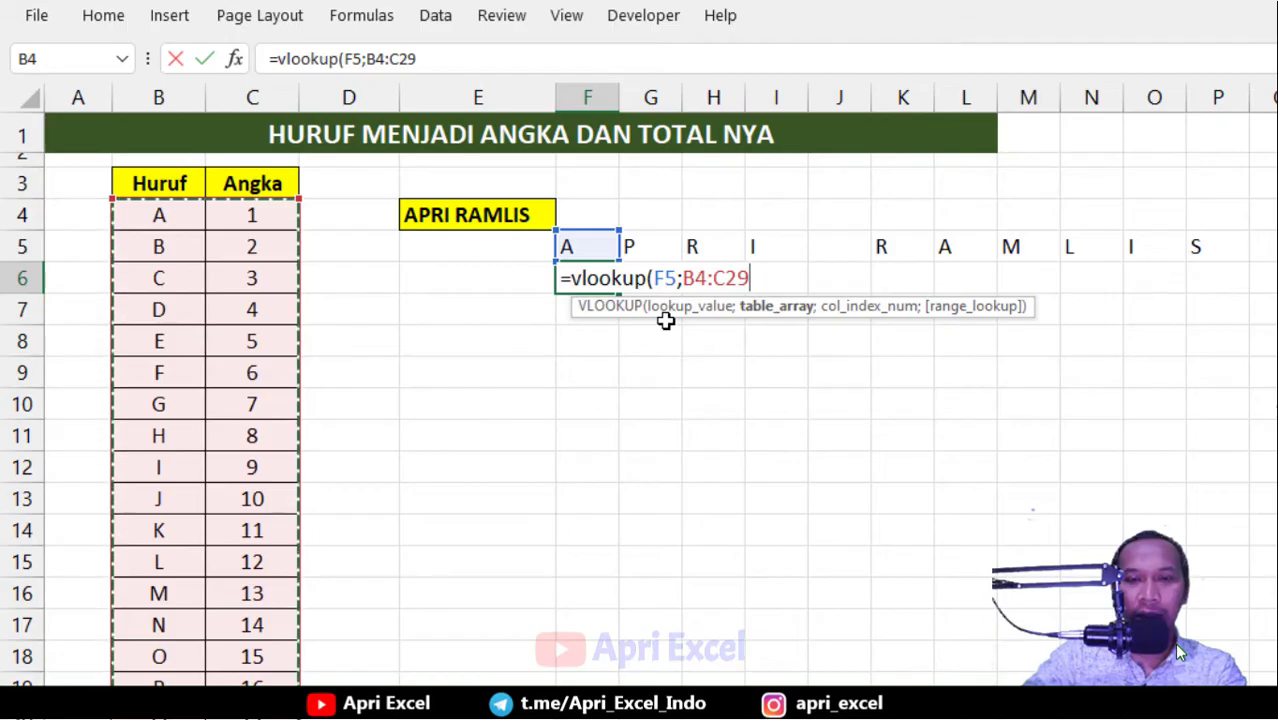
{"action": "key", "text": "F4"}
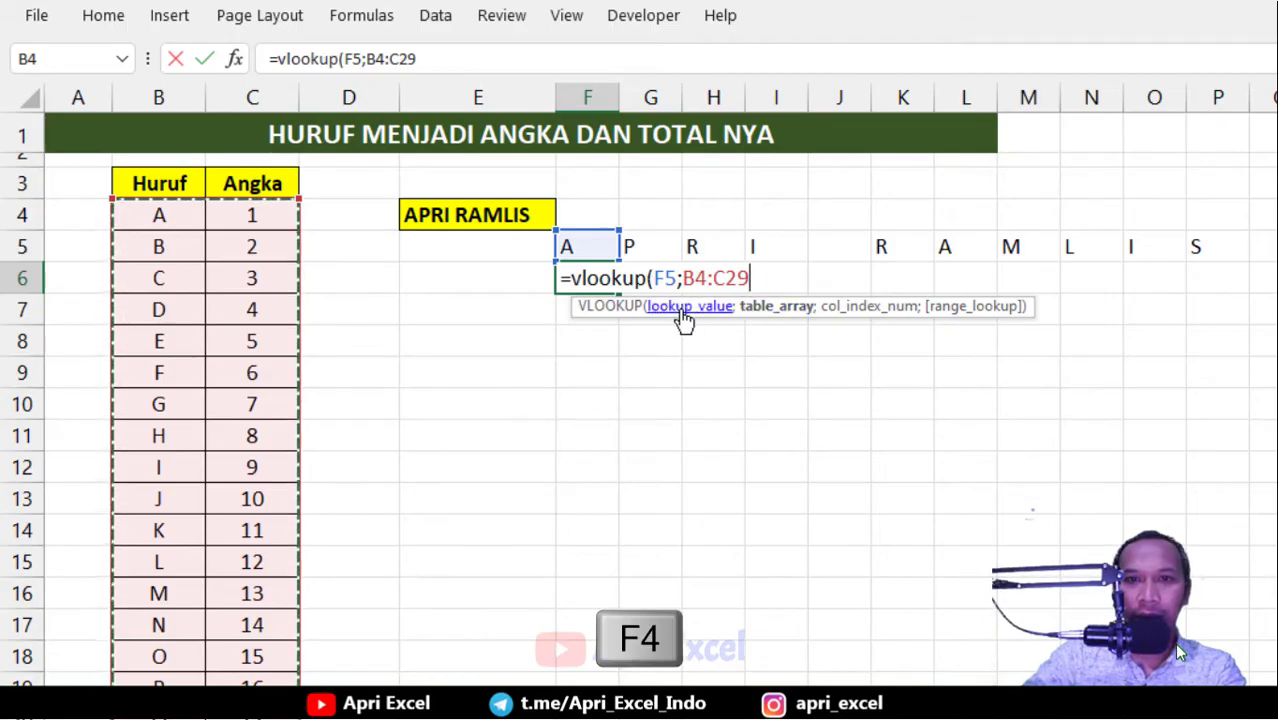
- Complete the VLOOKUP formula in F6 with column index 2 and FALSE for an exact match
{"action": "type", "text": ";"}
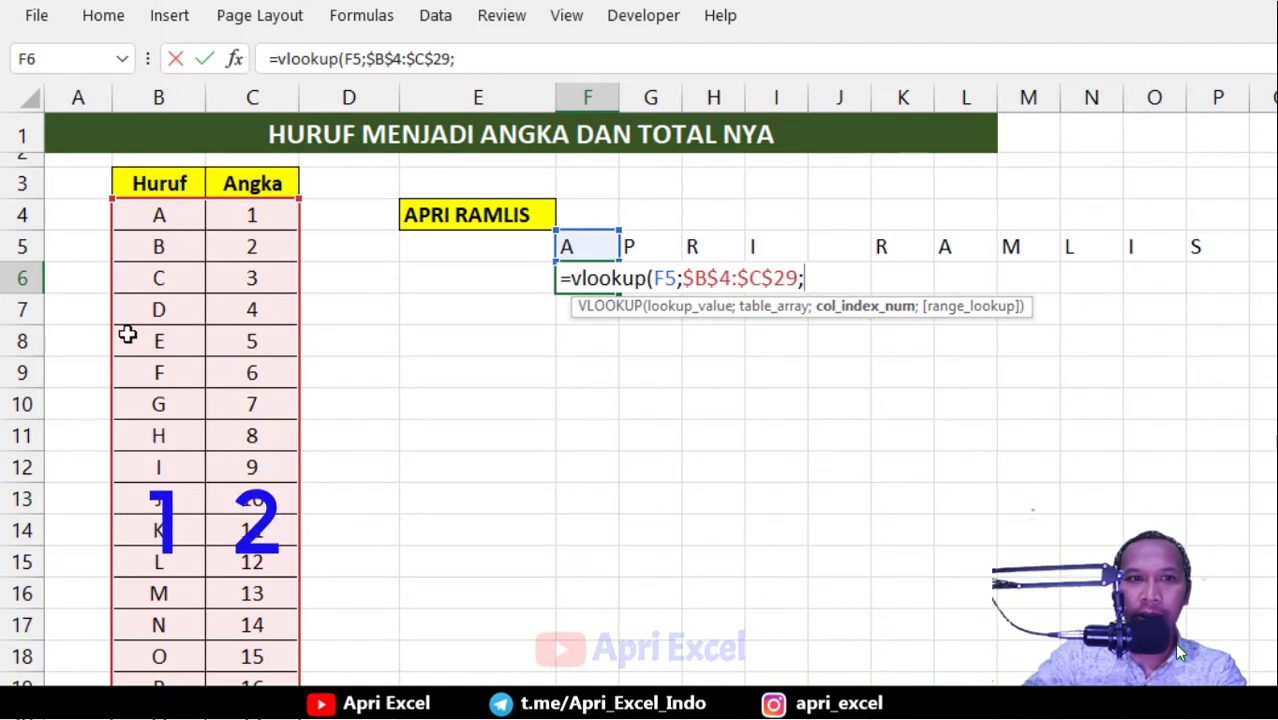
{"action": "type", "text": "2"}
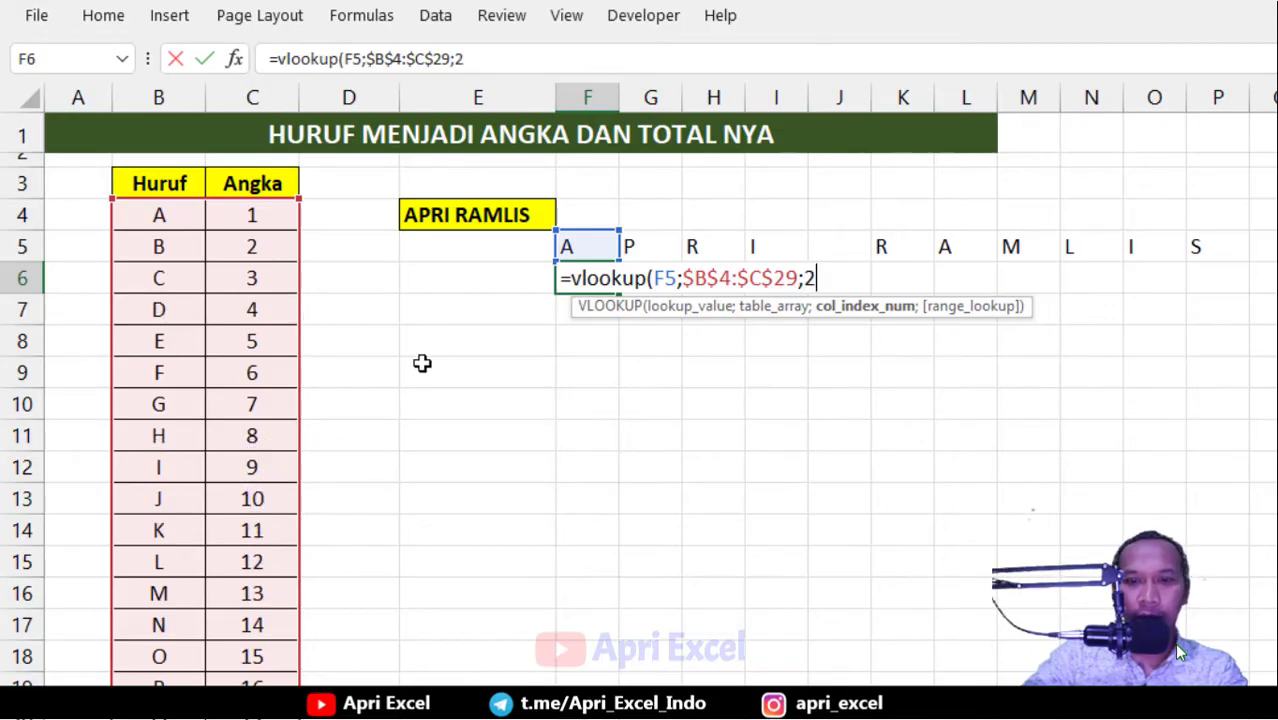
{"action": "type", "text": ";"}
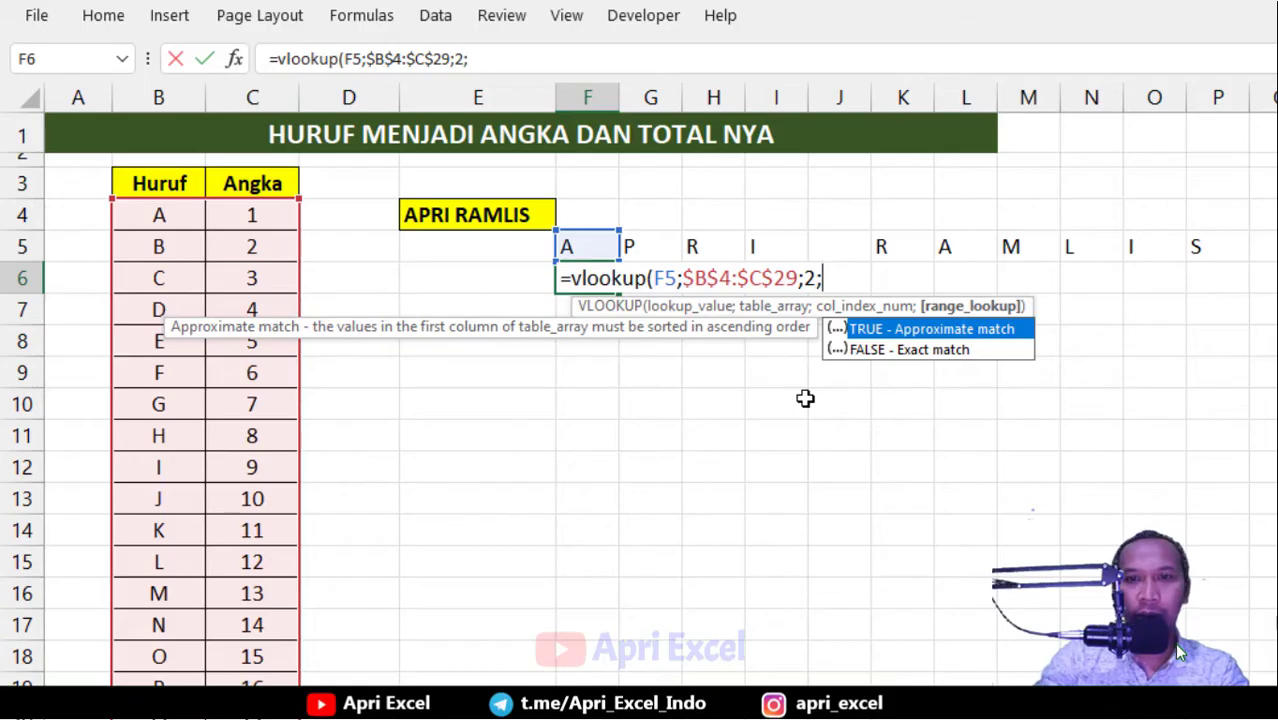
{"action": "left_click", "coordinate": [927, 354]}
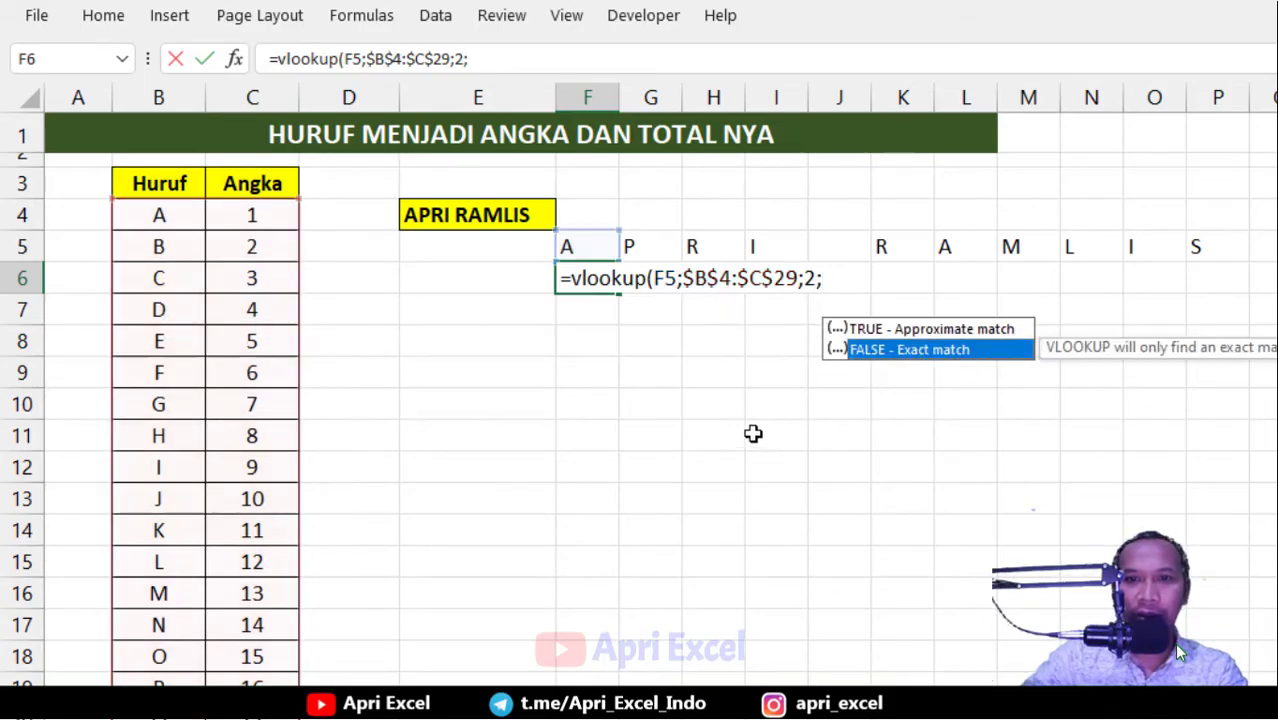
{"action": "double_click", "coordinate": [887, 352]}
{"action": "type", "text": ")"}
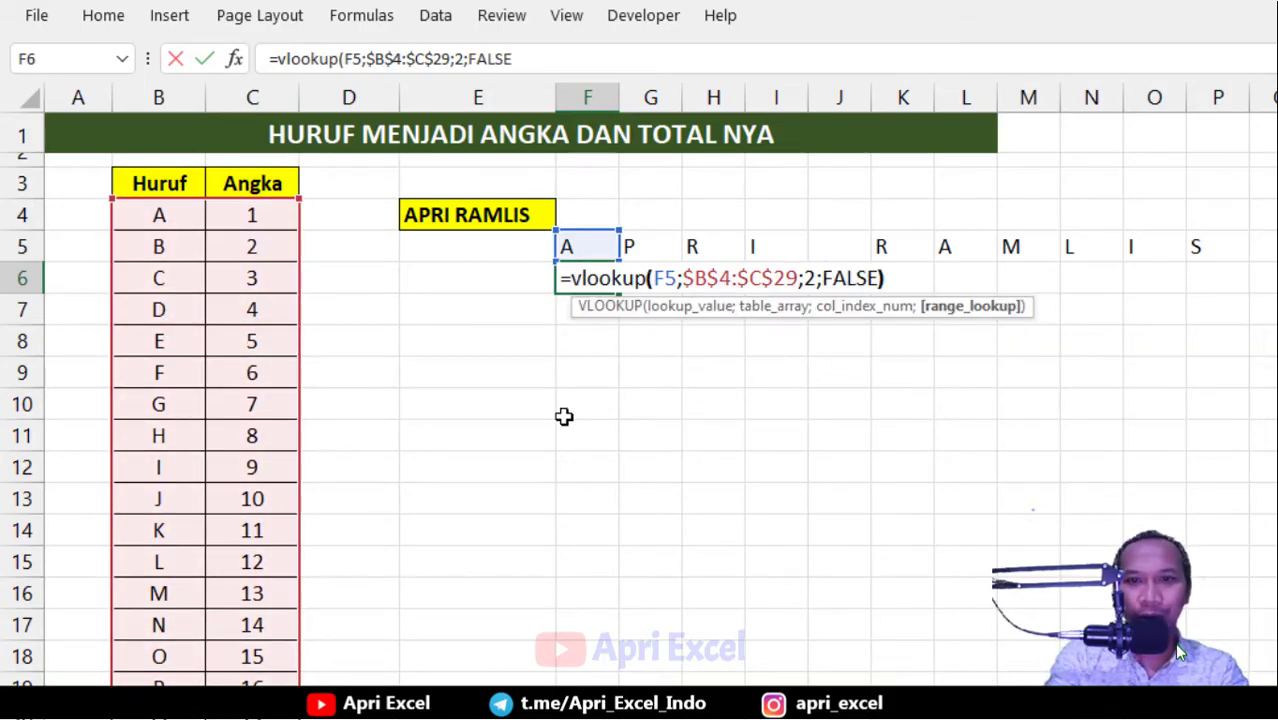
{"action": "key", "text": "Return"}
- Fill the F6 VLOOKUP formula across row 6 to P6 and inspect the formula in J6 beneath the space character
{"action": "left_click", "coordinate": [605, 277]}
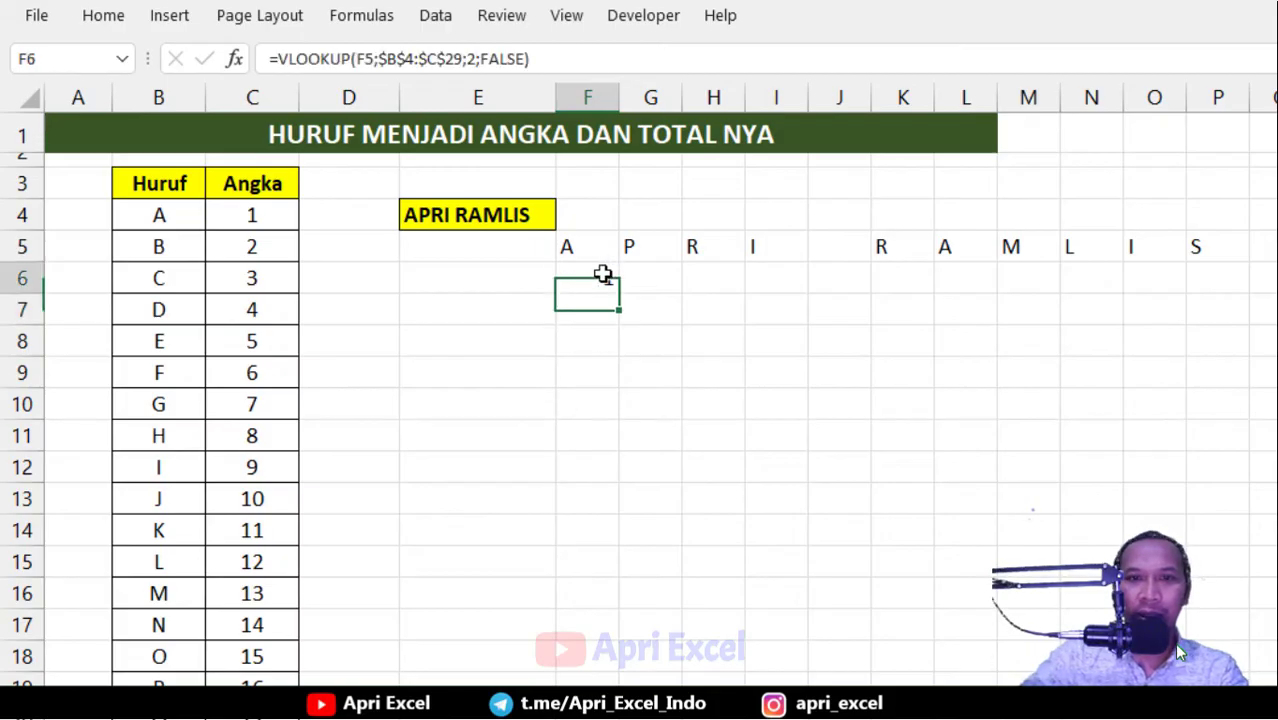
{"action": "left_click_drag", "start_coordinate": [620, 294], "coordinate": [1047, 268]}
{"action": "left_click_drag", "start_coordinate": [1263, 280], "coordinate": [1255, 285]}
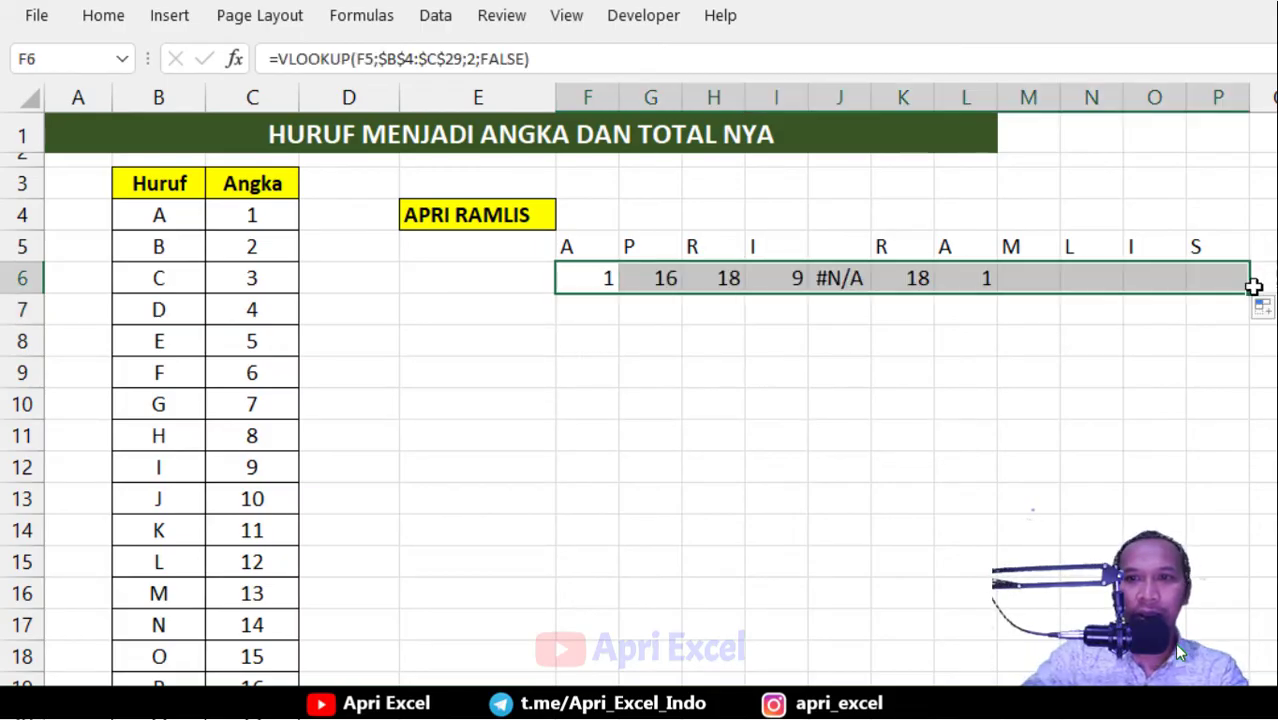
{"action": "left_click", "coordinate": [845, 280]}
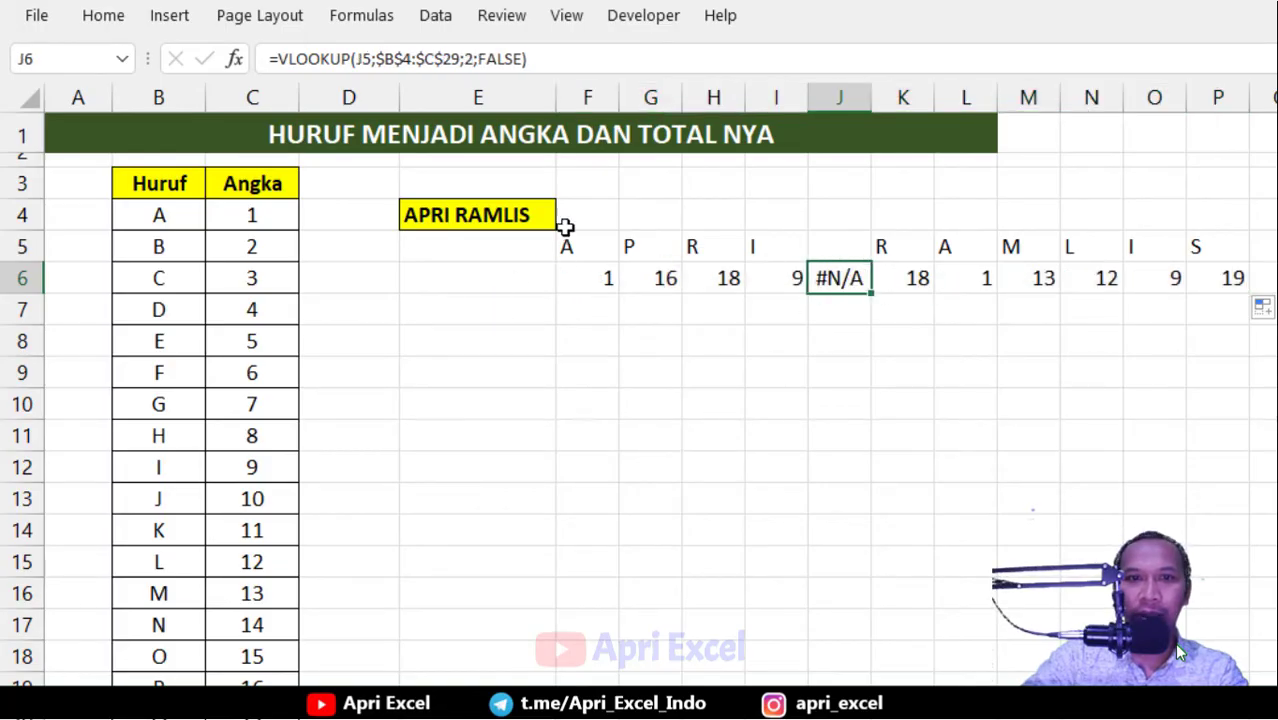
- Total the letter values in F4, beside the name, with the formula =SUM(F6:P6)
{"action": "left_click", "coordinate": [599, 218]}
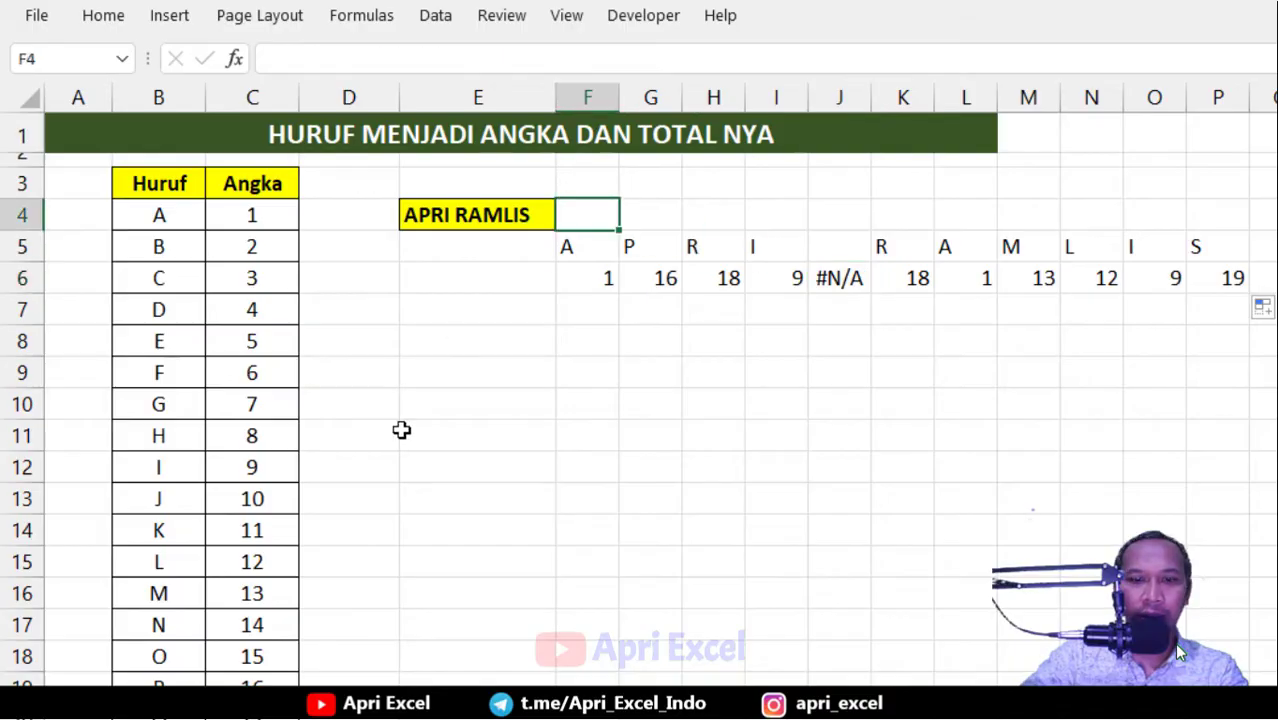
{"action": "type", "text": "=sum("}
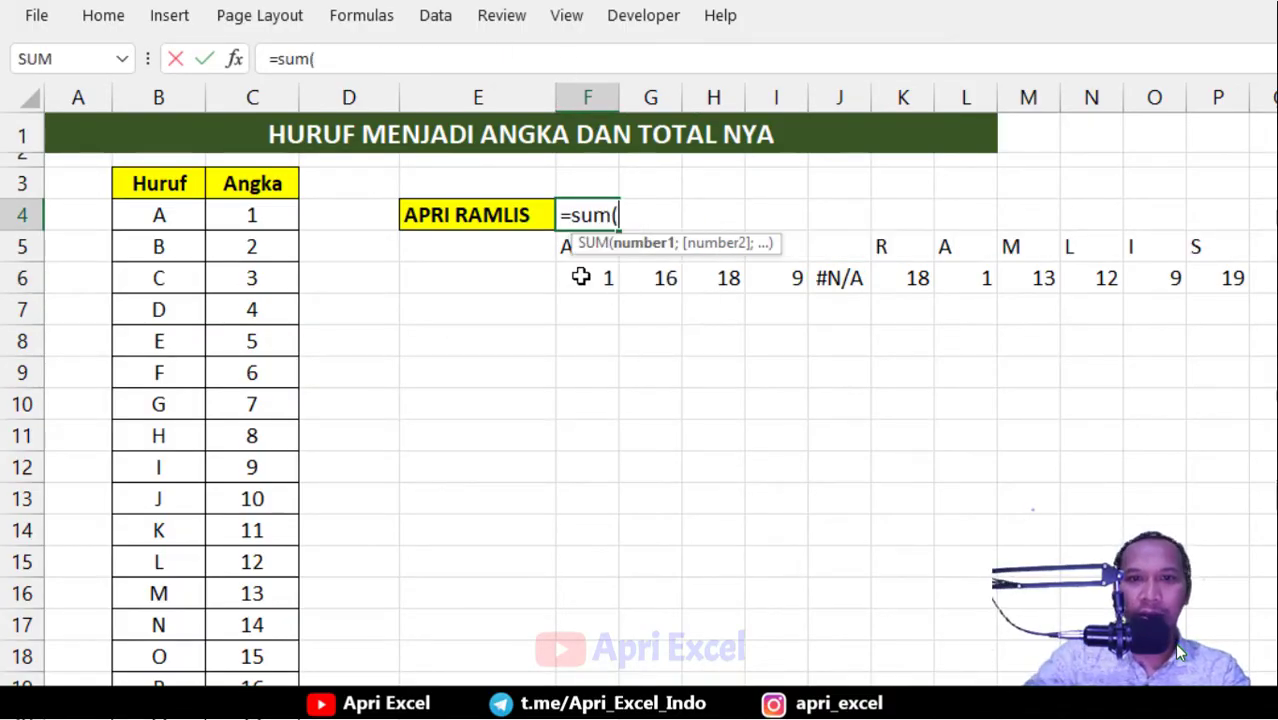
{"action": "left_click_drag", "start_coordinate": [580, 277], "coordinate": [1213, 277]}
{"action": "type", "text": ")"}
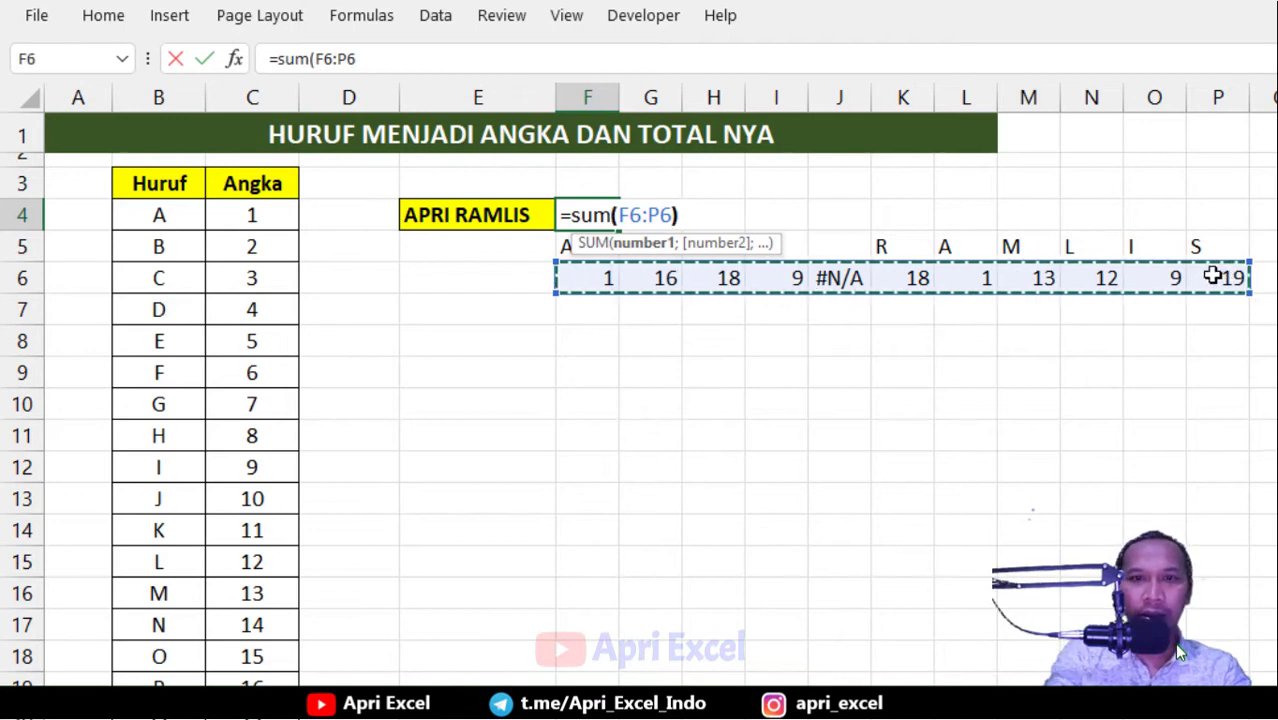
{"action": "key", "text": "Return"}
{"action": "left_click", "coordinate": [603, 212]}
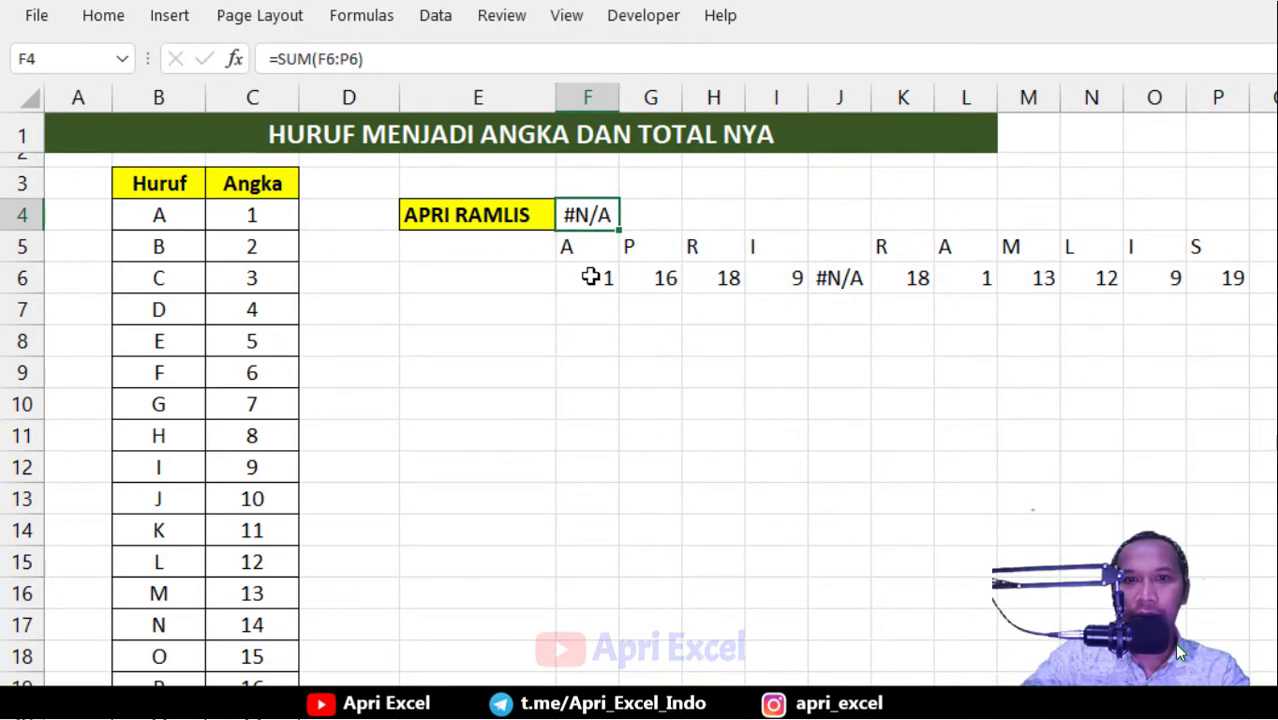
- Wrap the VLOOKUP formula in F6 in IFERROR with an empty text "" as the value if error
{"action": "double_click", "coordinate": [591, 277]}
{"action": "left_click", "coordinate": [577, 280]}
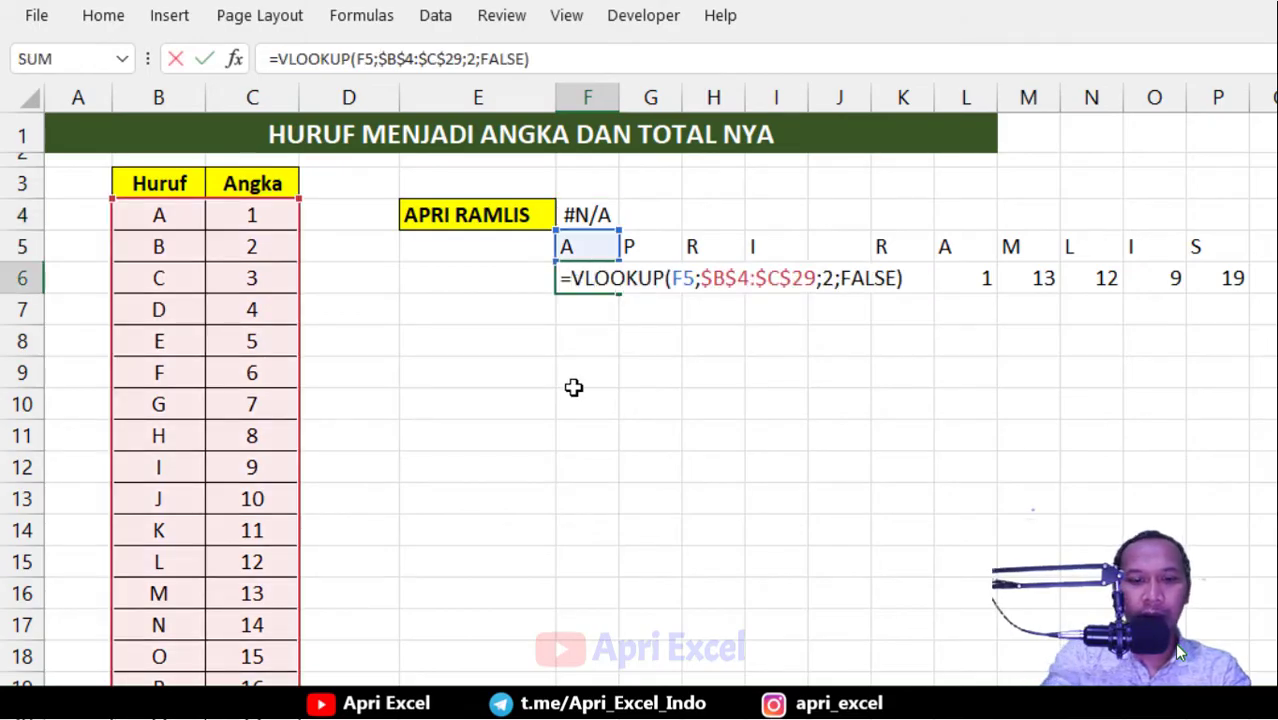
{"action": "type", "text": "iferror"}
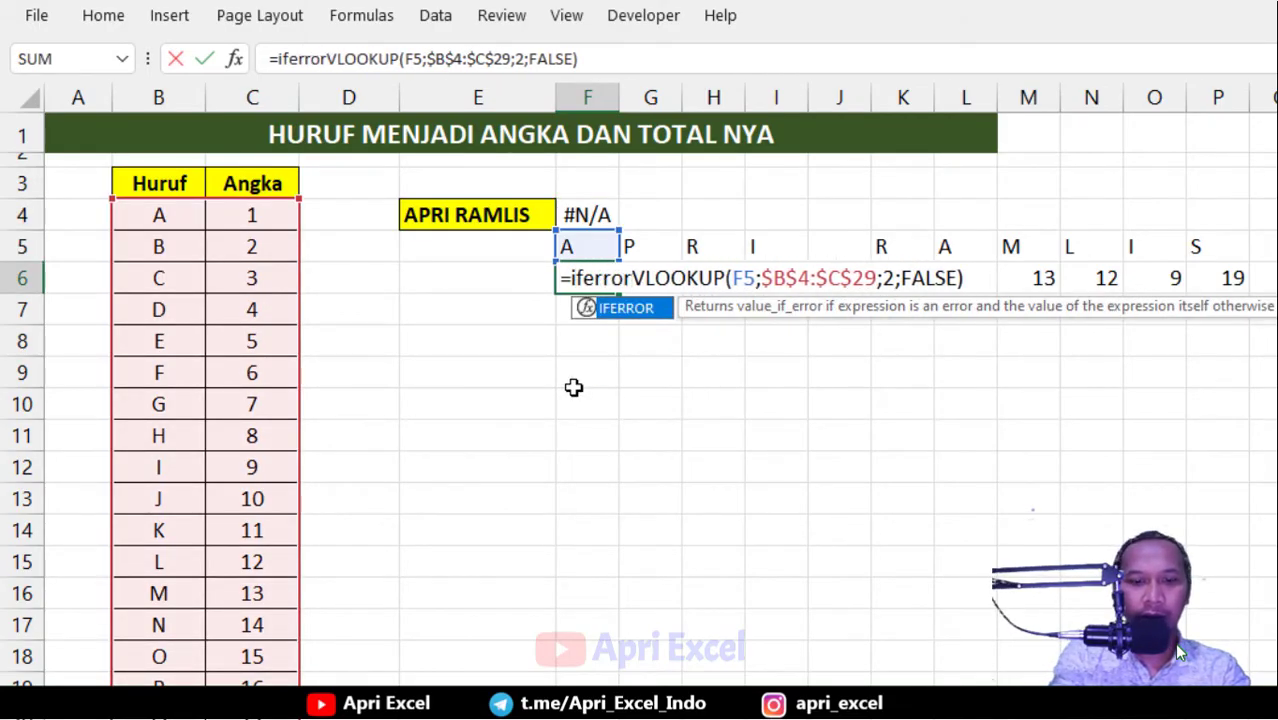
{"action": "type", "text": "("}
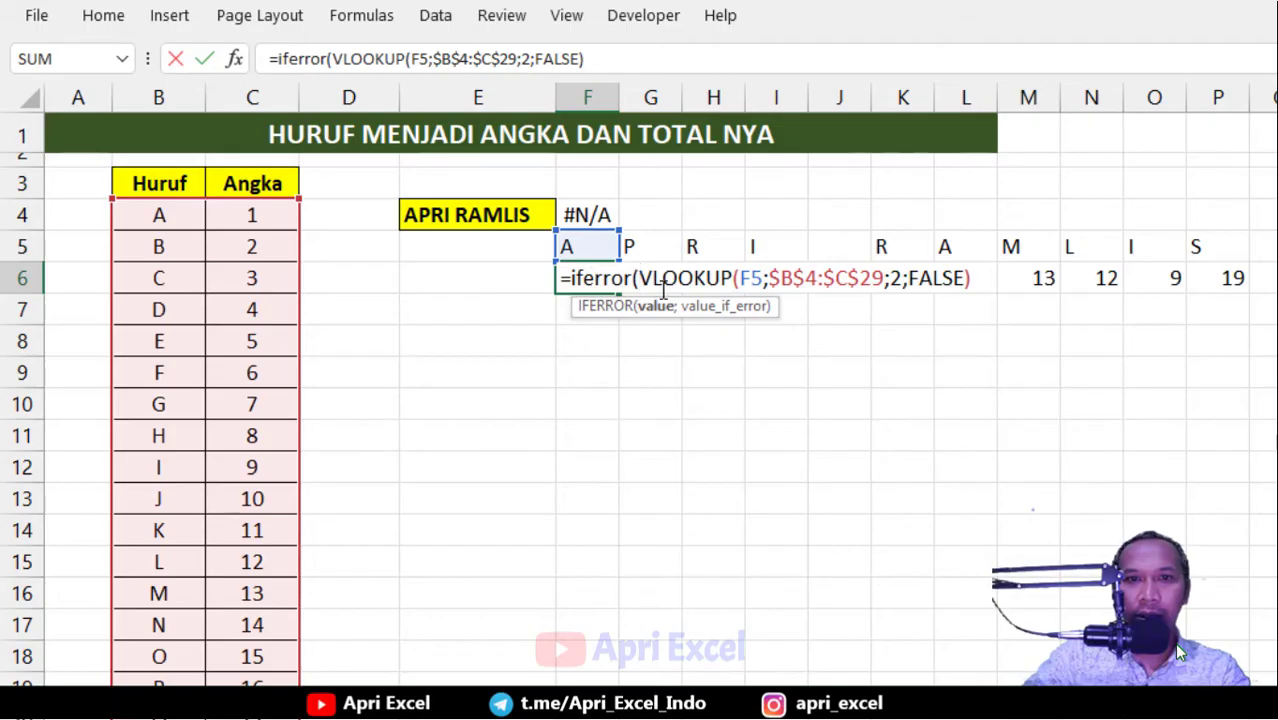
{"action": "key", "text": "shift+End"}
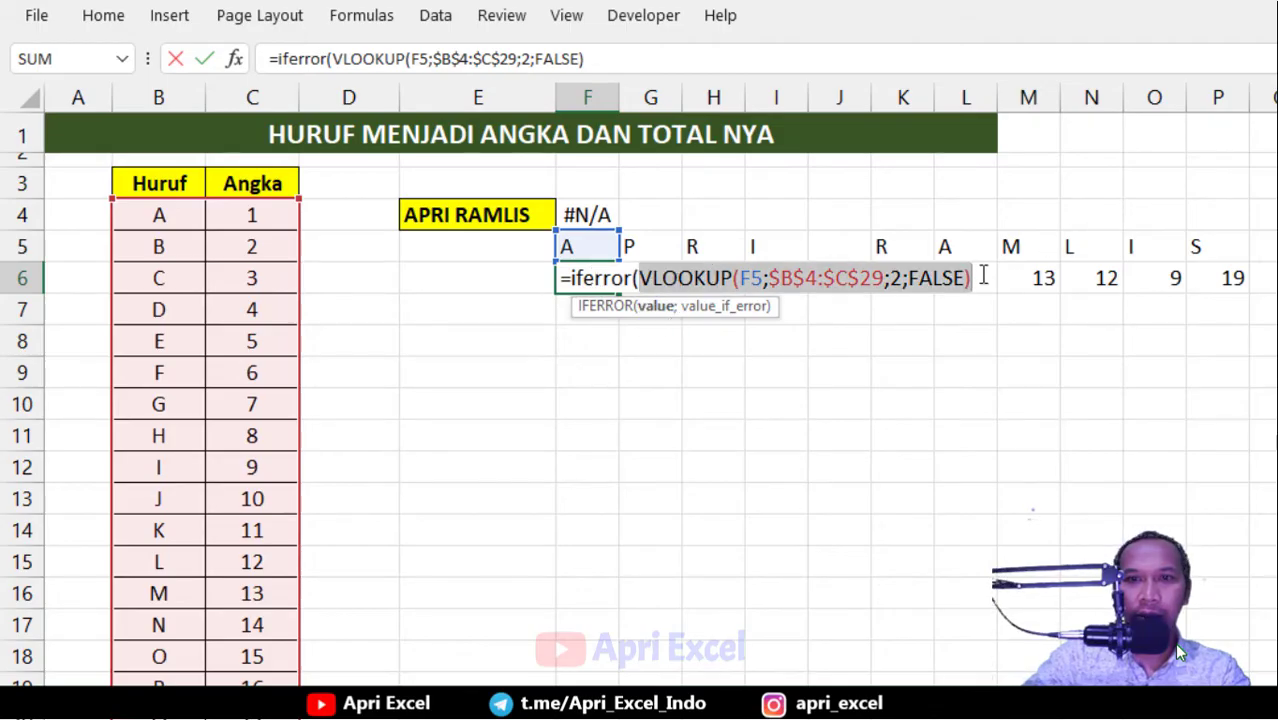
{"action": "key", "text": "End"}
{"action": "type", "text": ";"}
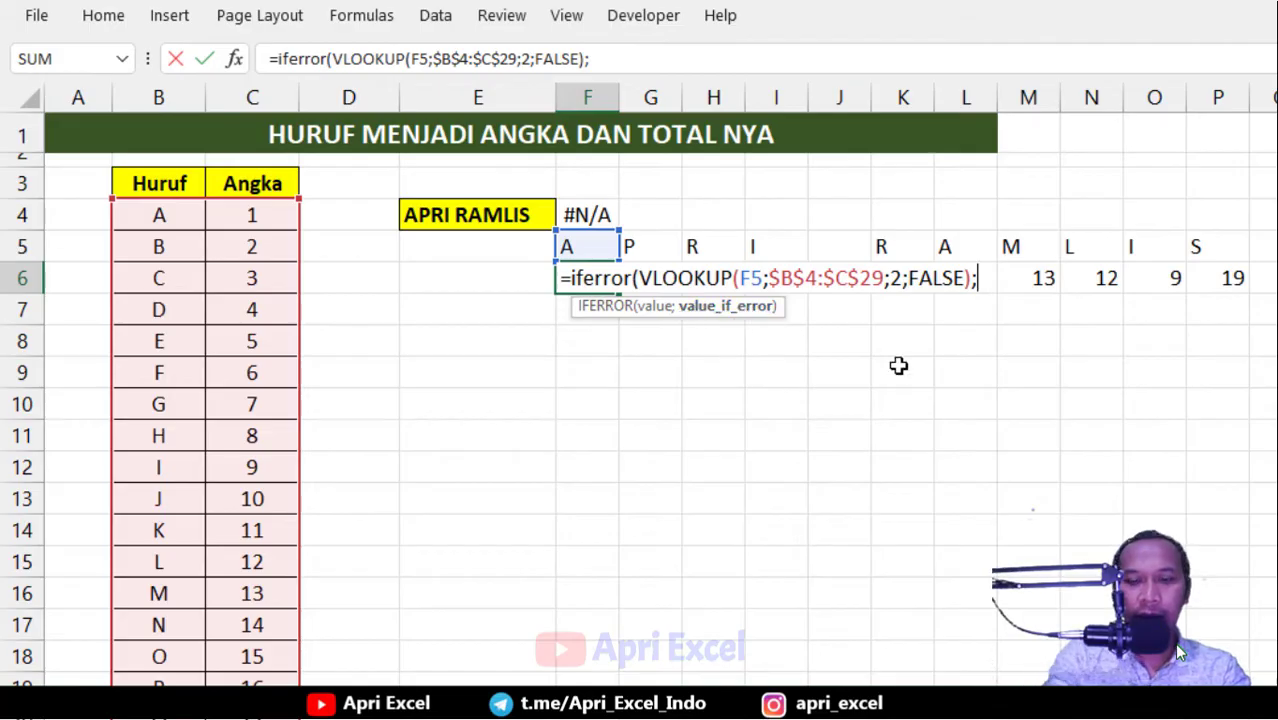
{"action": "type", "text": "\"\")"}
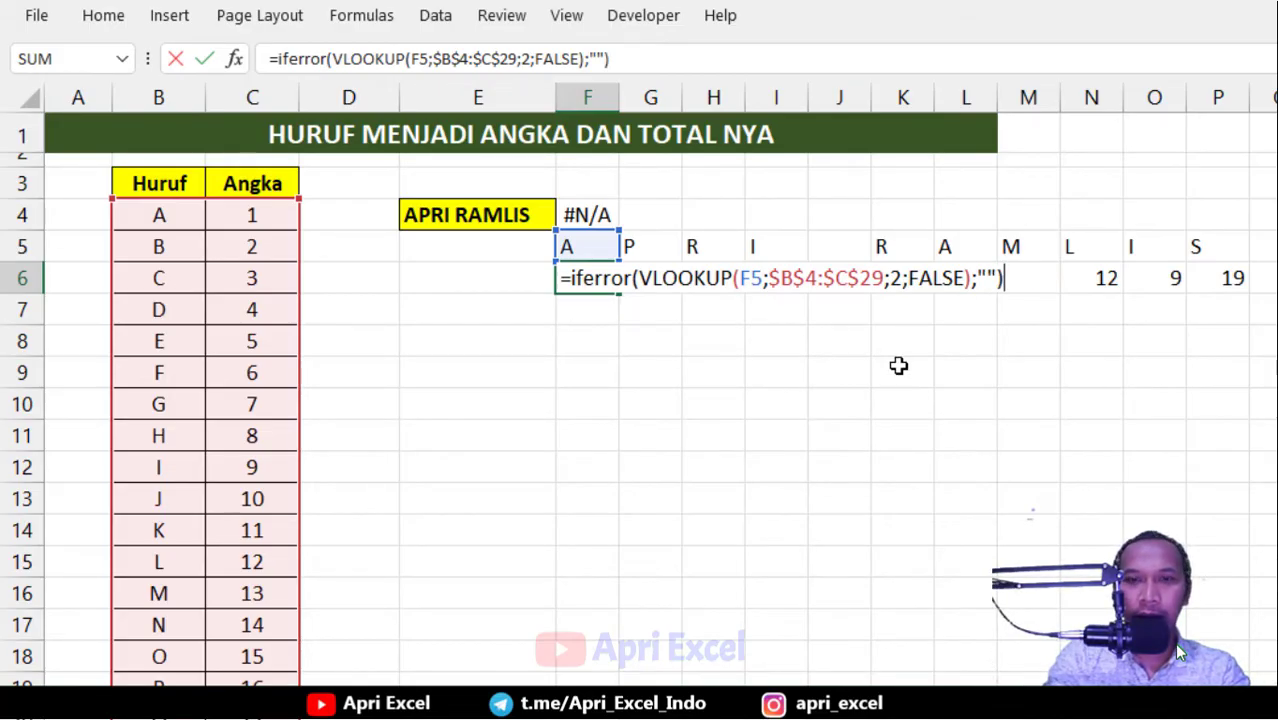
{"action": "key", "text": "Return"}
- Fill the F6 IFERROR formula across row 6 to P6, and check J6 and the total in F4
{"action": "left_click", "coordinate": [585, 278]}
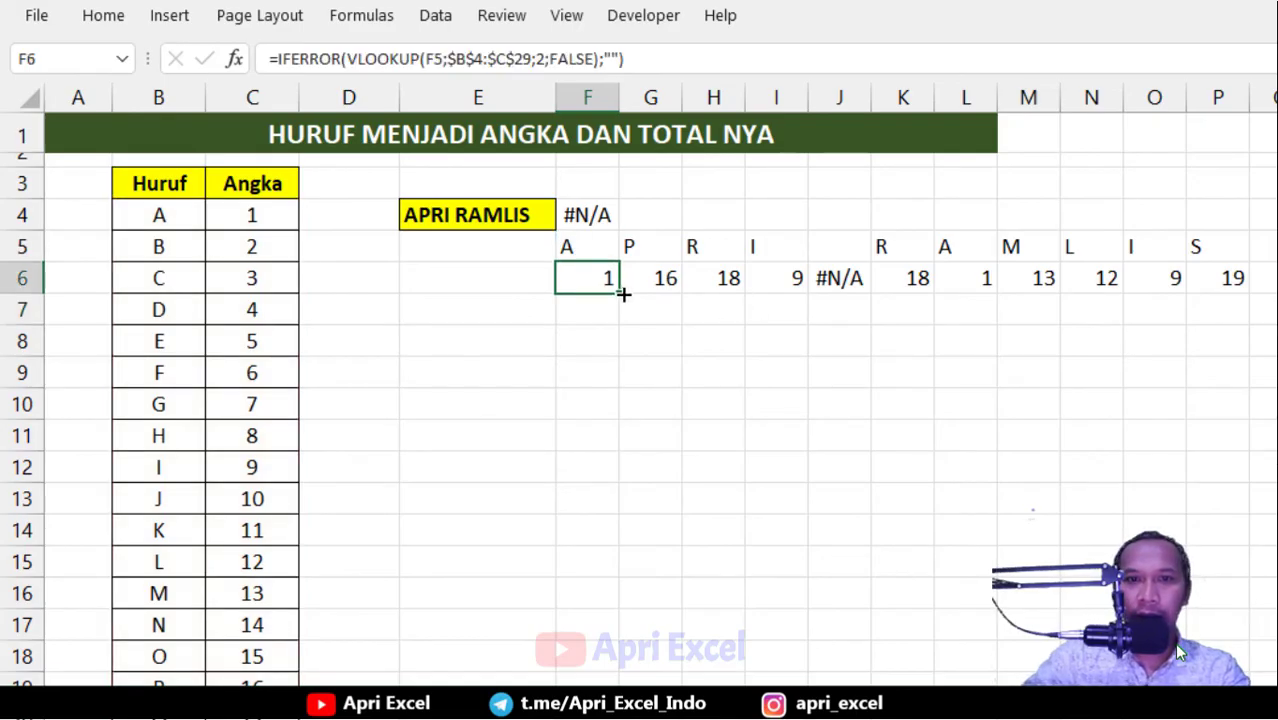
{"action": "left_click_drag", "start_coordinate": [620, 292], "coordinate": [1272, 345]}
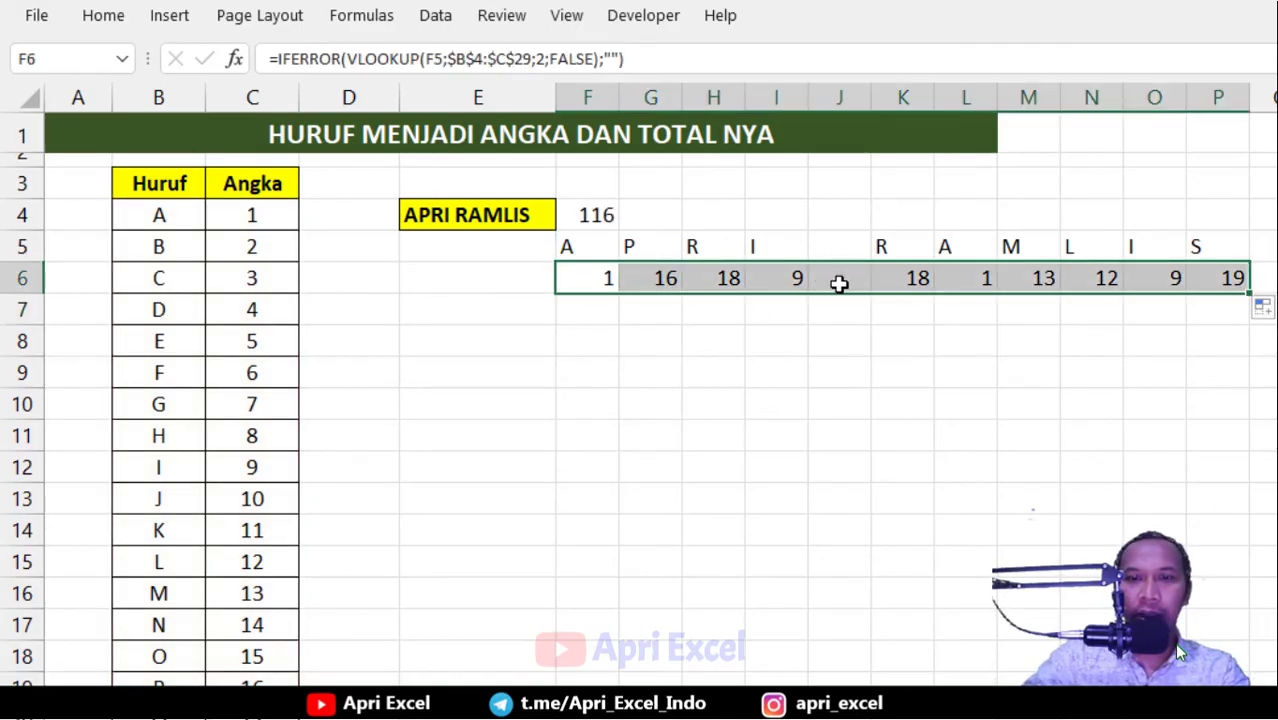
{"action": "left_click", "coordinate": [839, 284]}
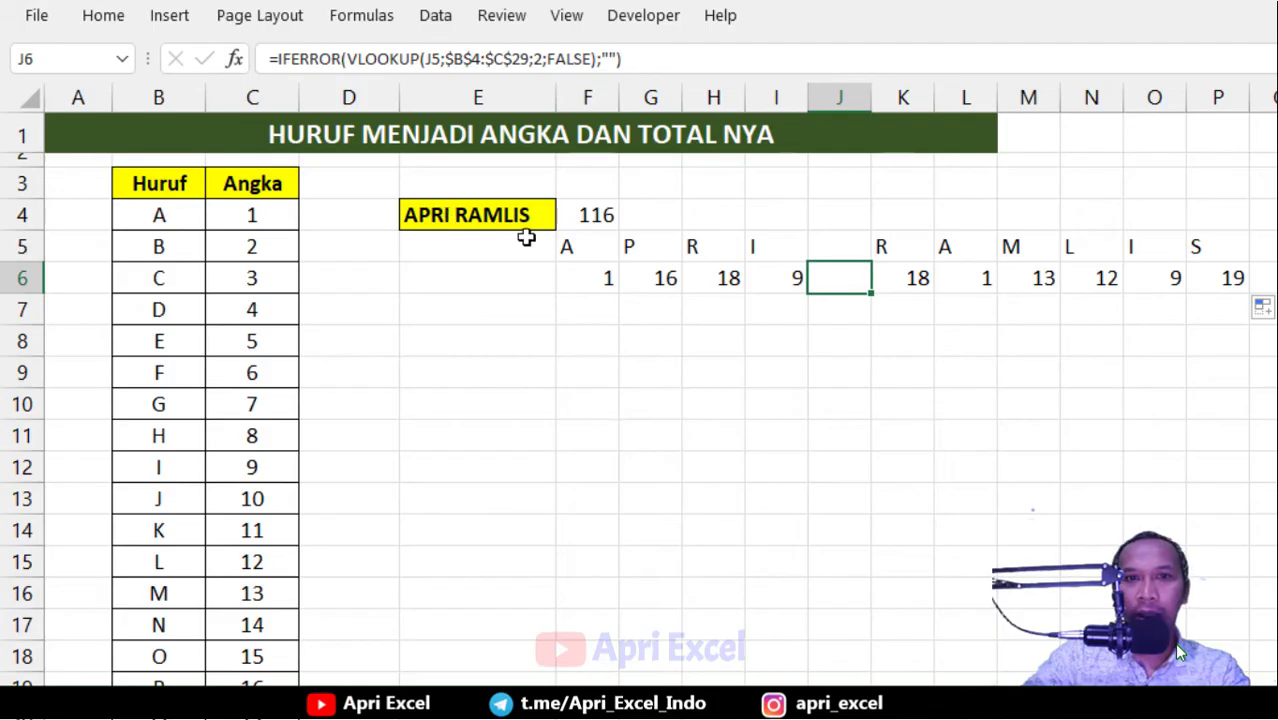
{"action": "left_click", "coordinate": [597, 213]}
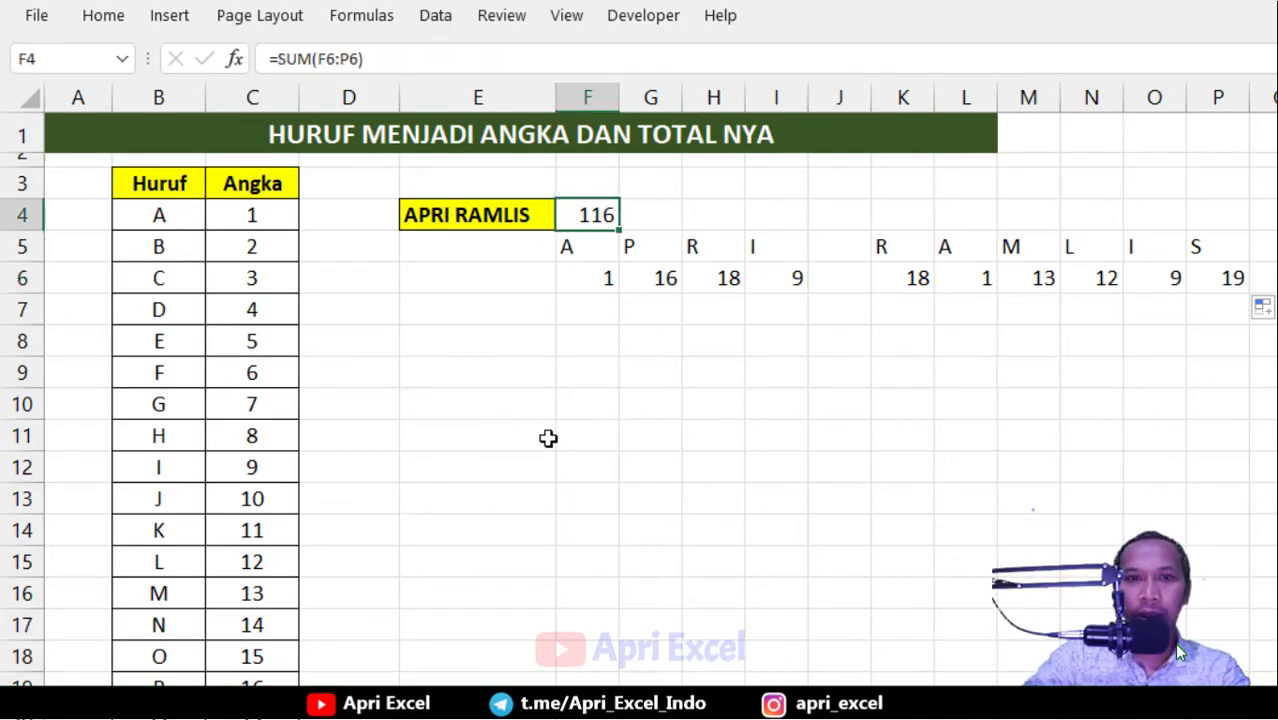
- Test the letter conversion by replacing the name in E4 with kopi
{"action": "left_click", "coordinate": [491, 207]}
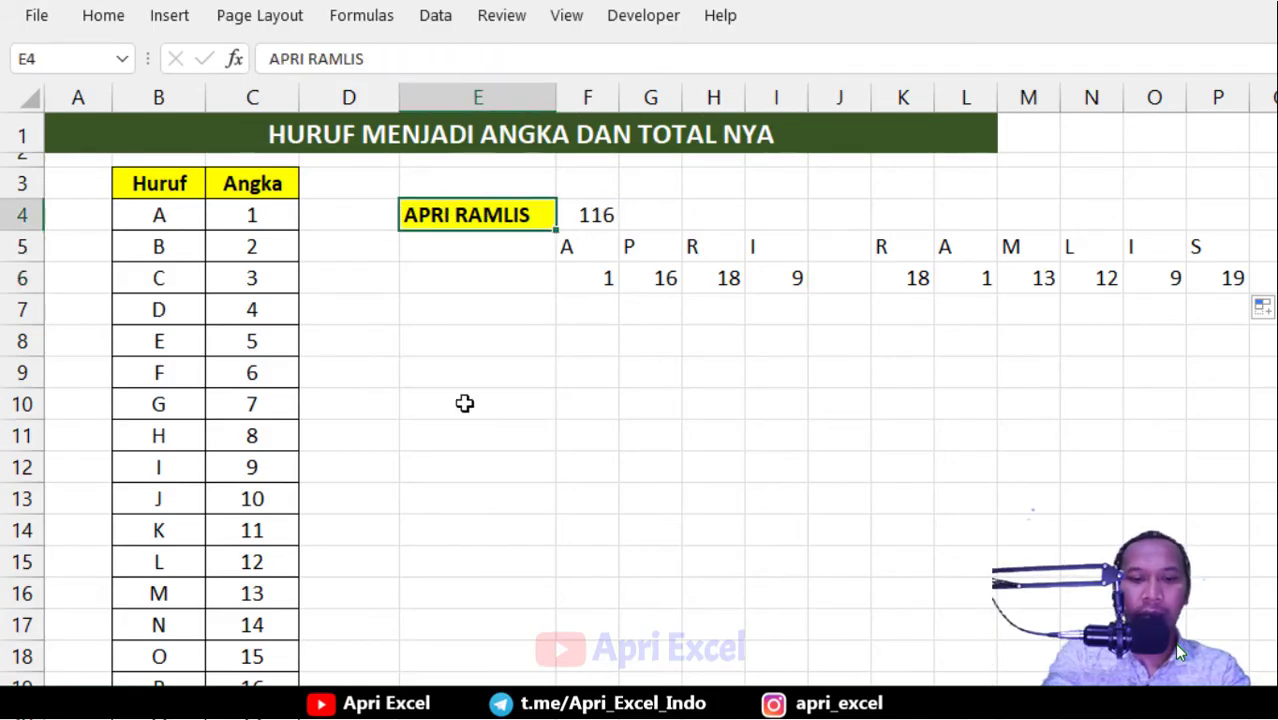
{"action": "type", "text": "kopi"}
{"action": "key", "text": "Return"}
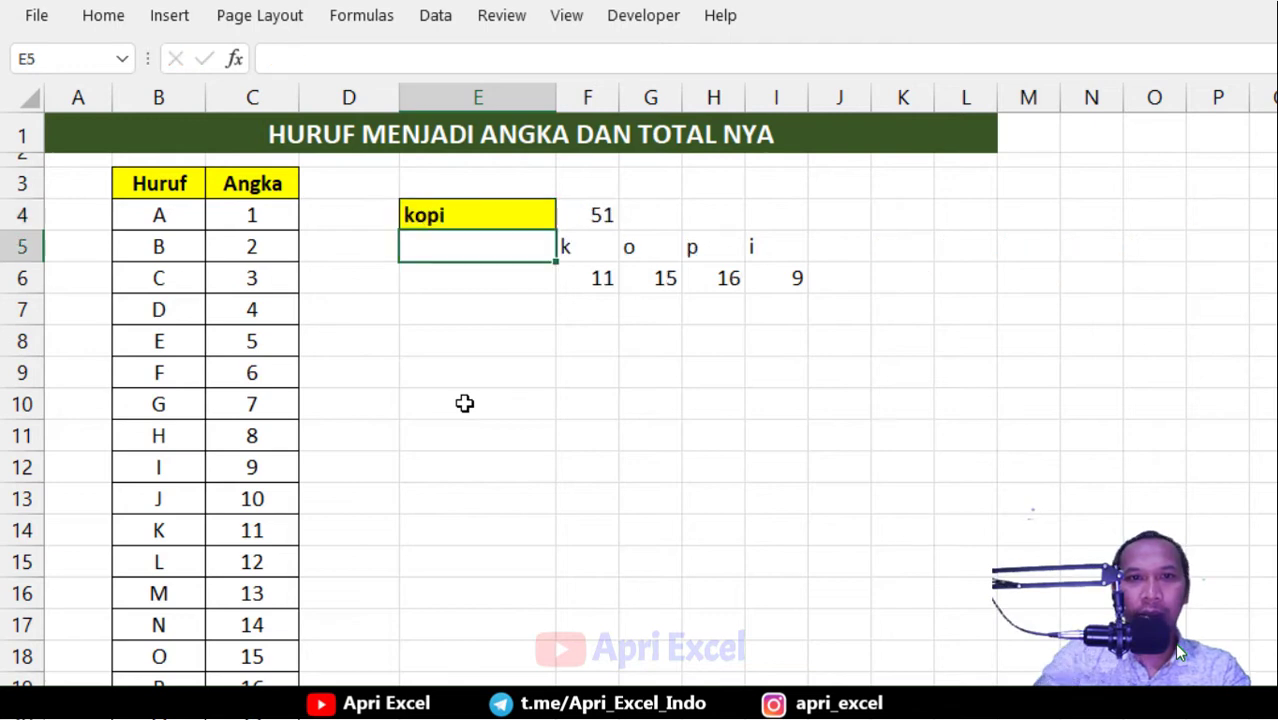
- Replace the test word in E4 with the person's first name in lowercase
{"action": "double_click", "coordinate": [425, 213]}
{"action": "key", "text": "BackSpace"}
{"action": "key", "text": "BackSpace"}
{"action": "key", "text": "BackSpace"}
{"action": "key", "text": "BackSpace"}
{"action": "type", "text": "apri"}
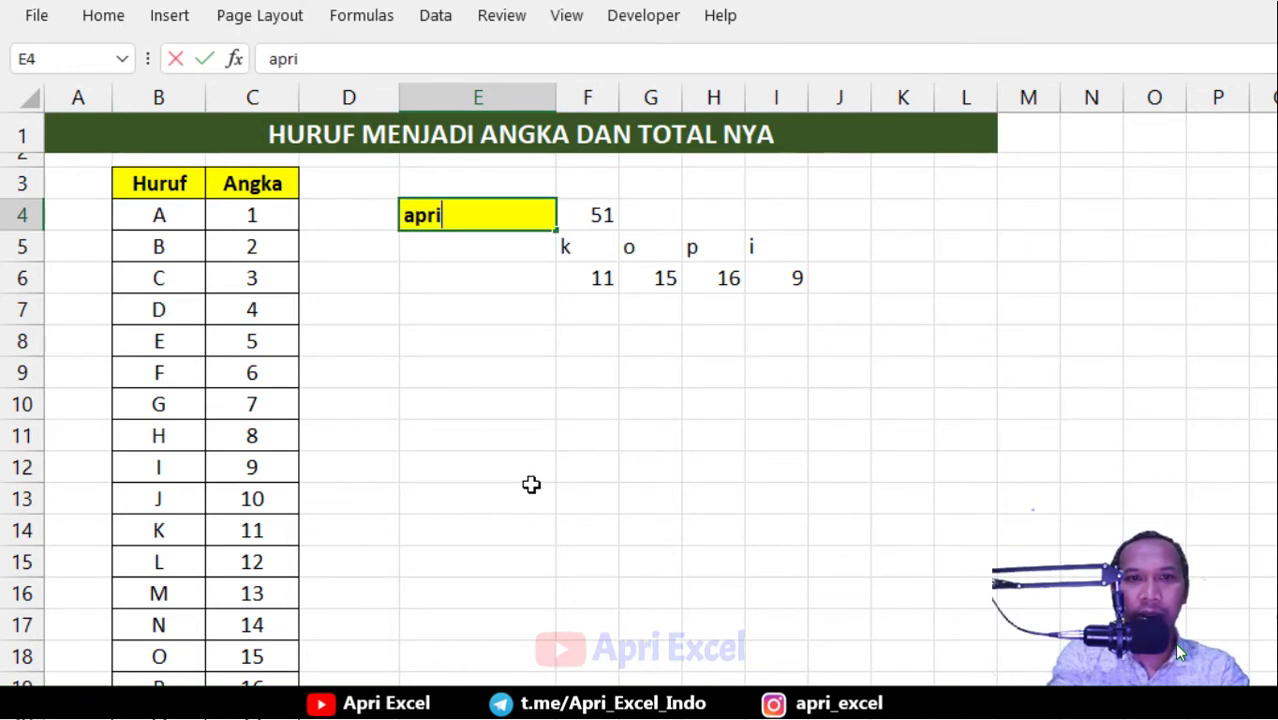
{"action": "key", "text": "Return"}
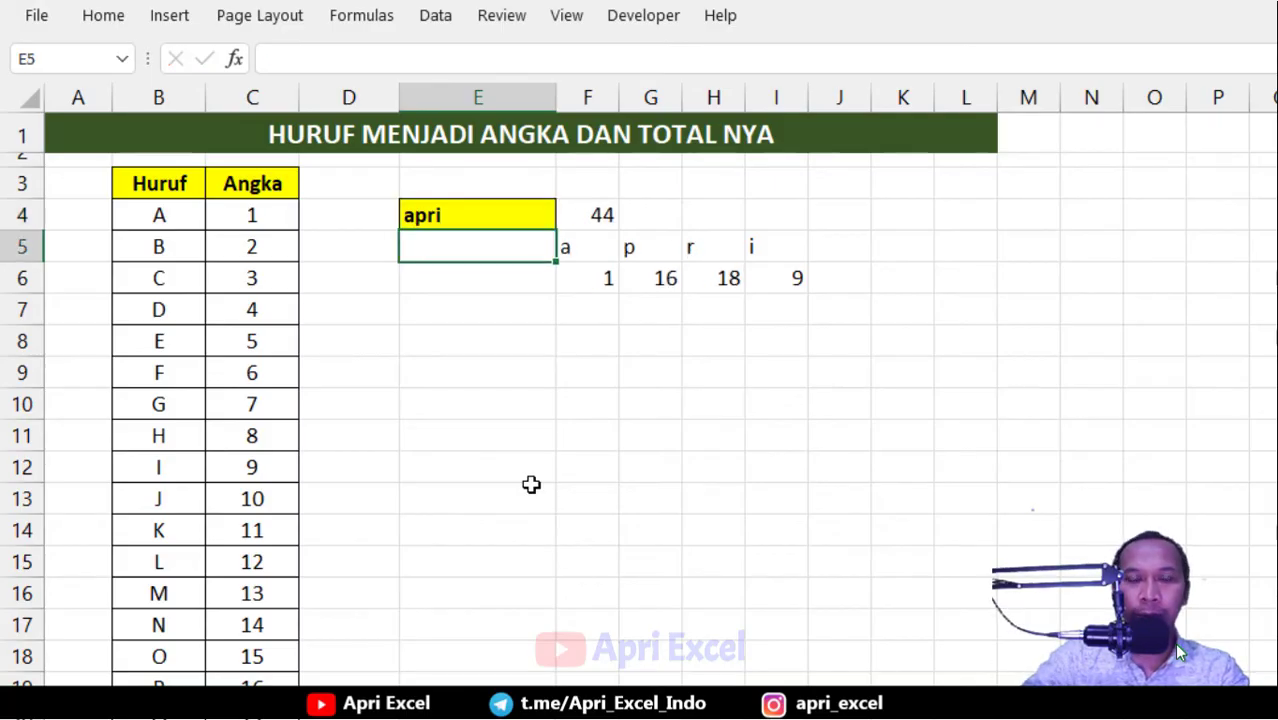
{"action": "left_click", "coordinate": [465, 214]}
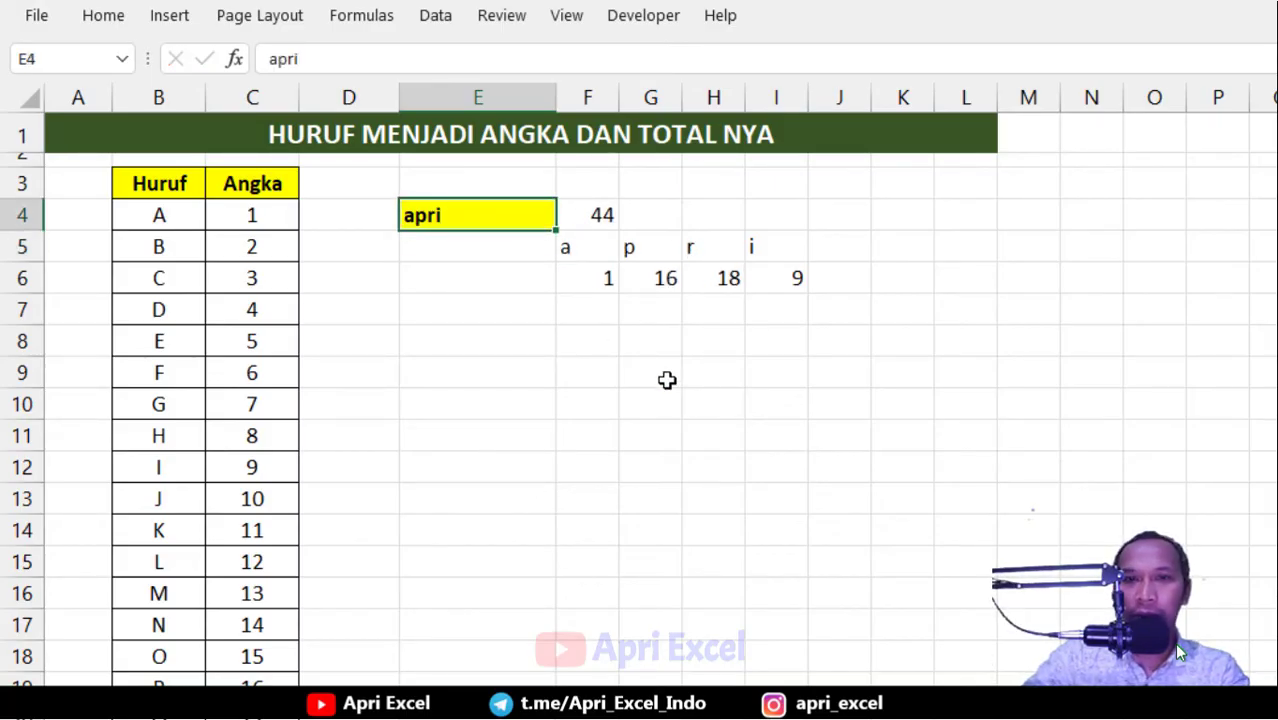
- Enter the formula =MID(E4;A2:Z2;1) in F9 to split the E4 text into letters
{"action": "left_click", "coordinate": [603, 366]}
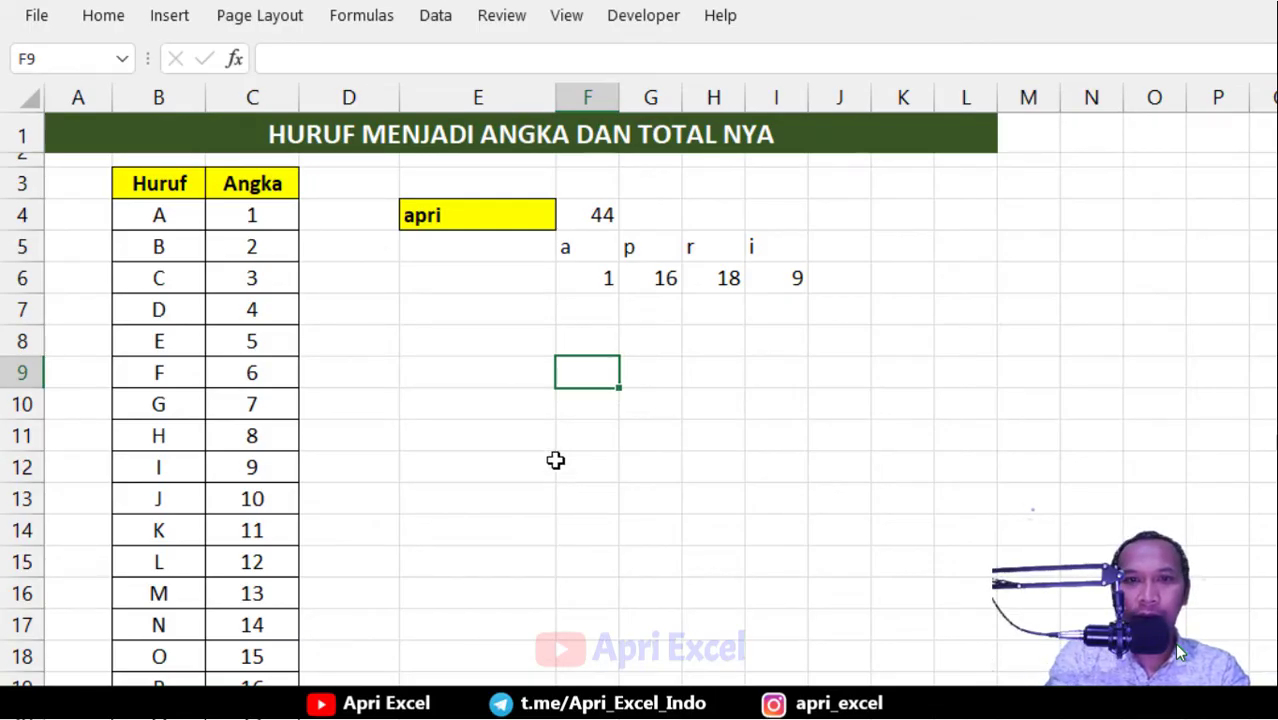
{"action": "type", "text": "="}
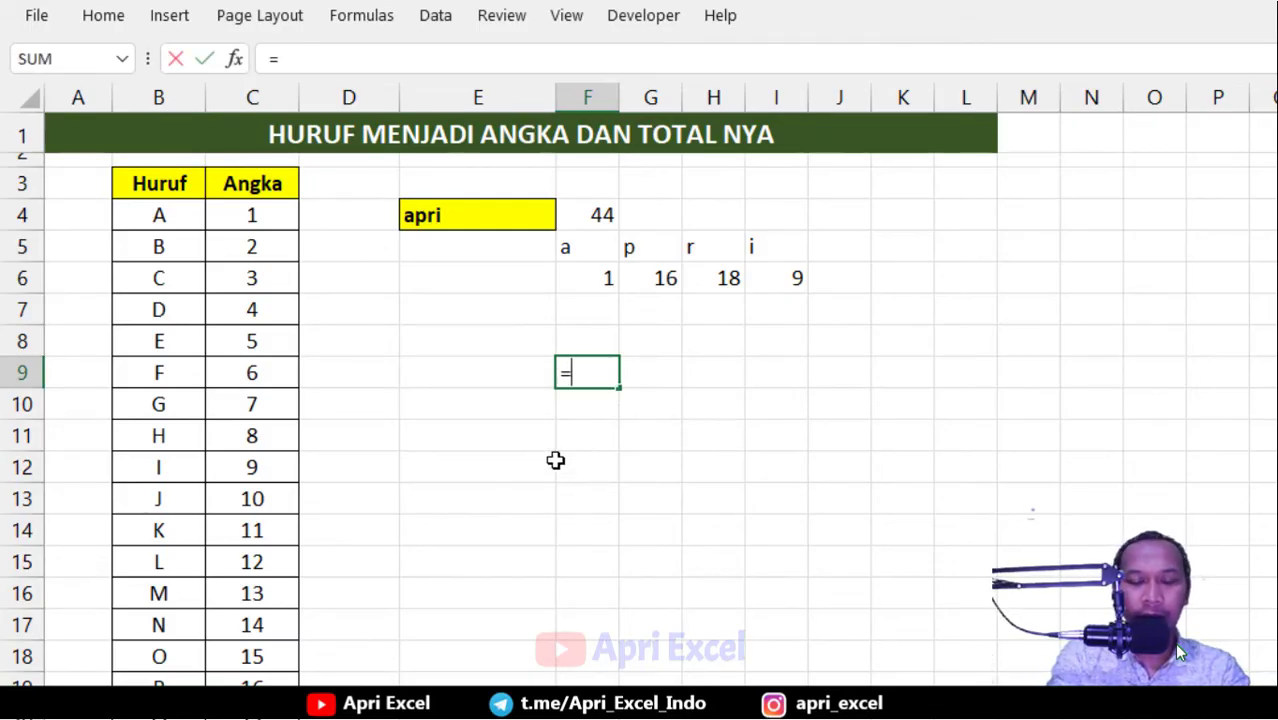
{"action": "type", "text": "mid("}
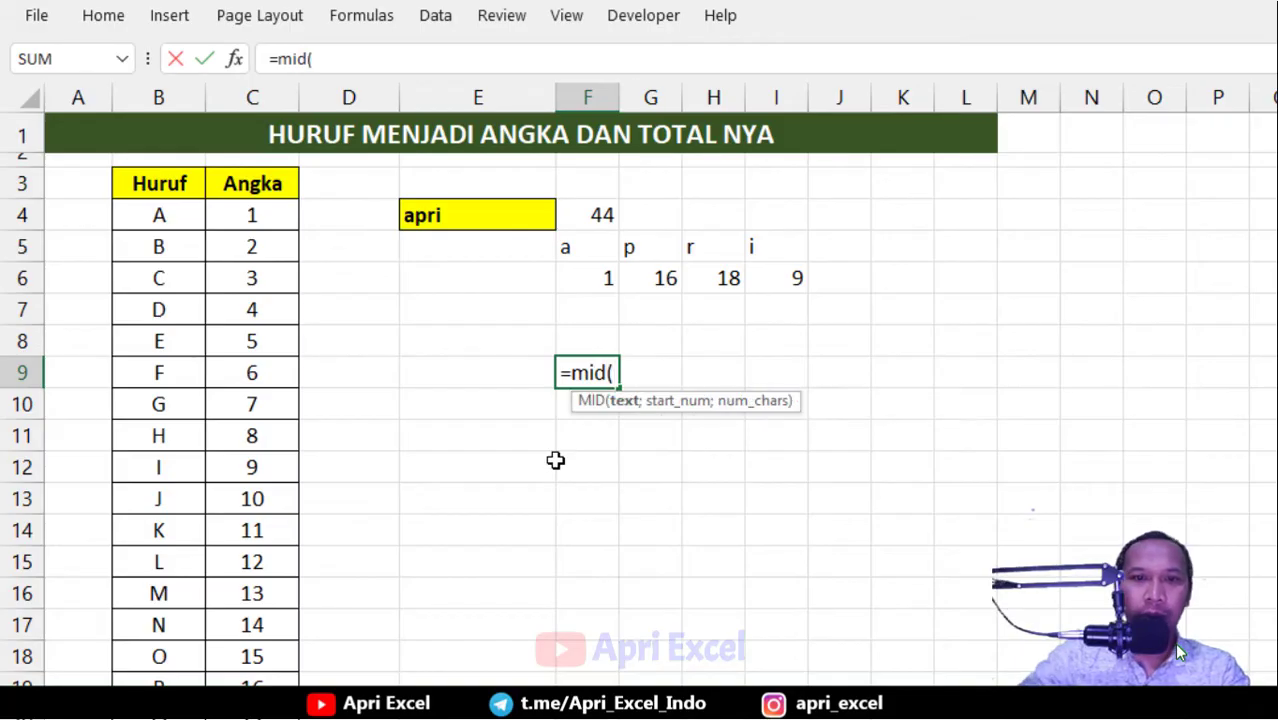
{"action": "left_click", "coordinate": [421, 213]}
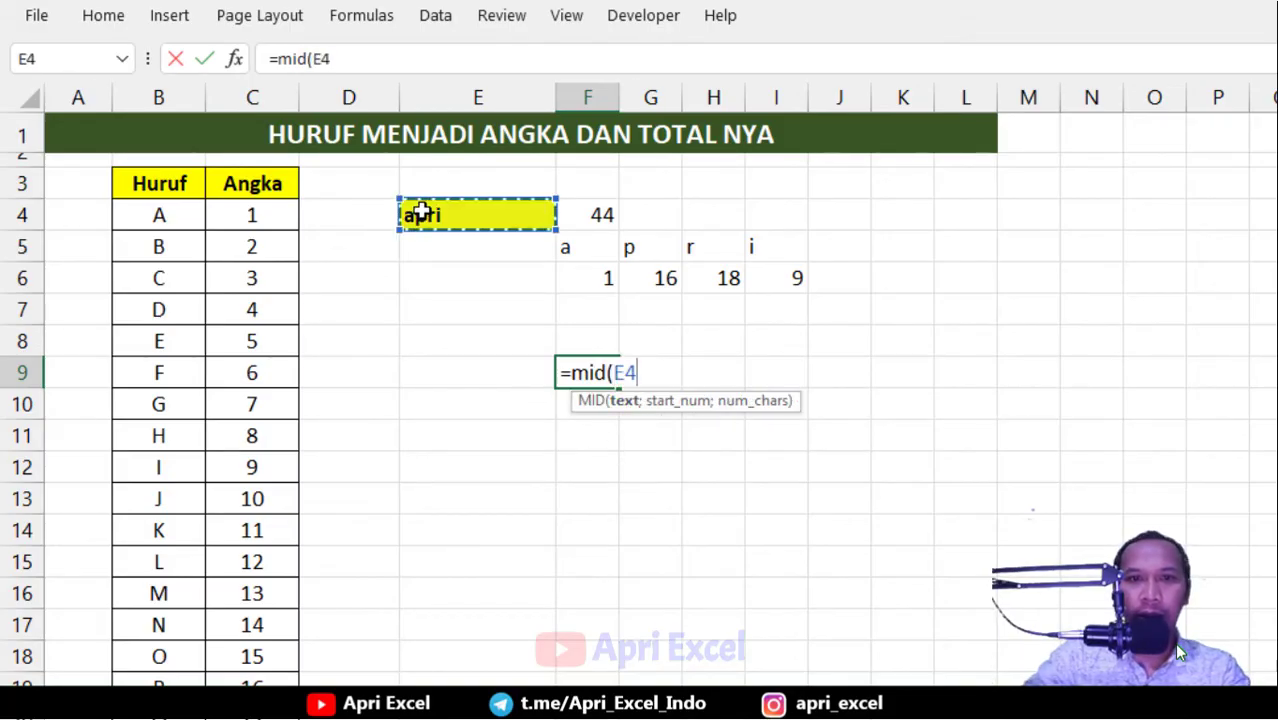
{"action": "type", "text": ";"}
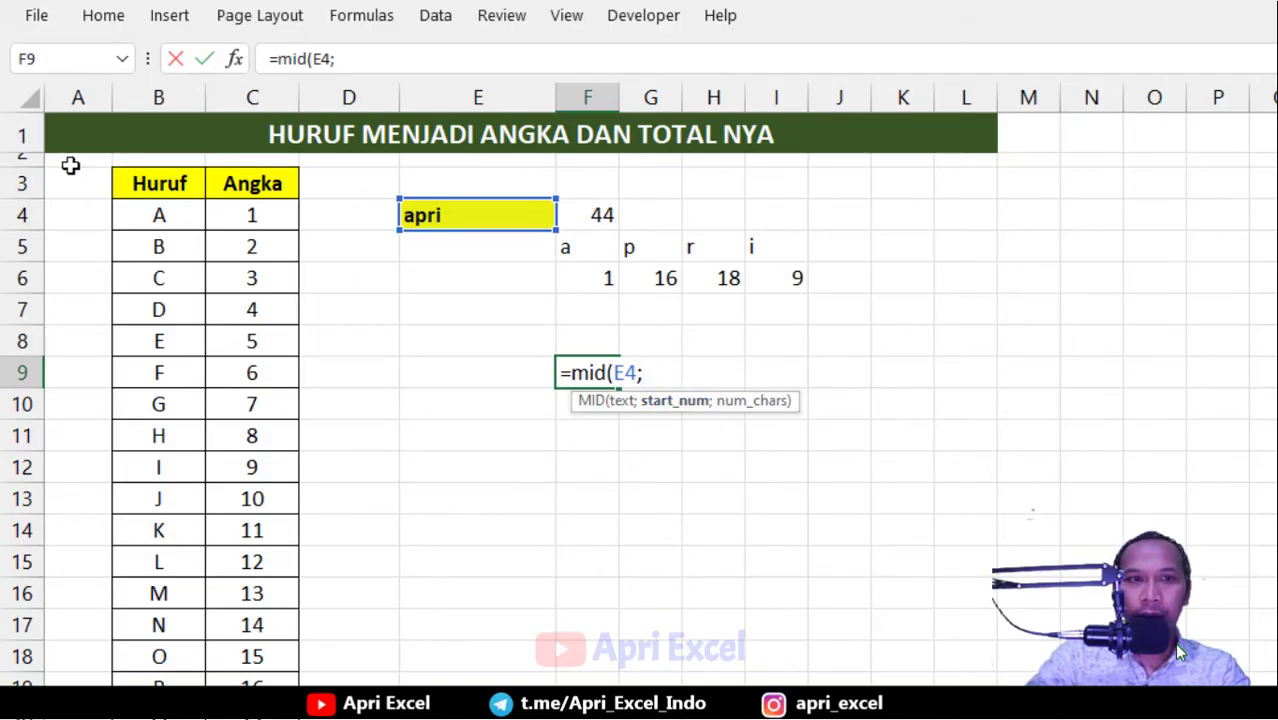
{"action": "left_click_drag", "start_coordinate": [64, 158], "coordinate": [907, 160]}
{"action": "left_click_drag", "start_coordinate": [900, 695], "coordinate": [765, 695]}
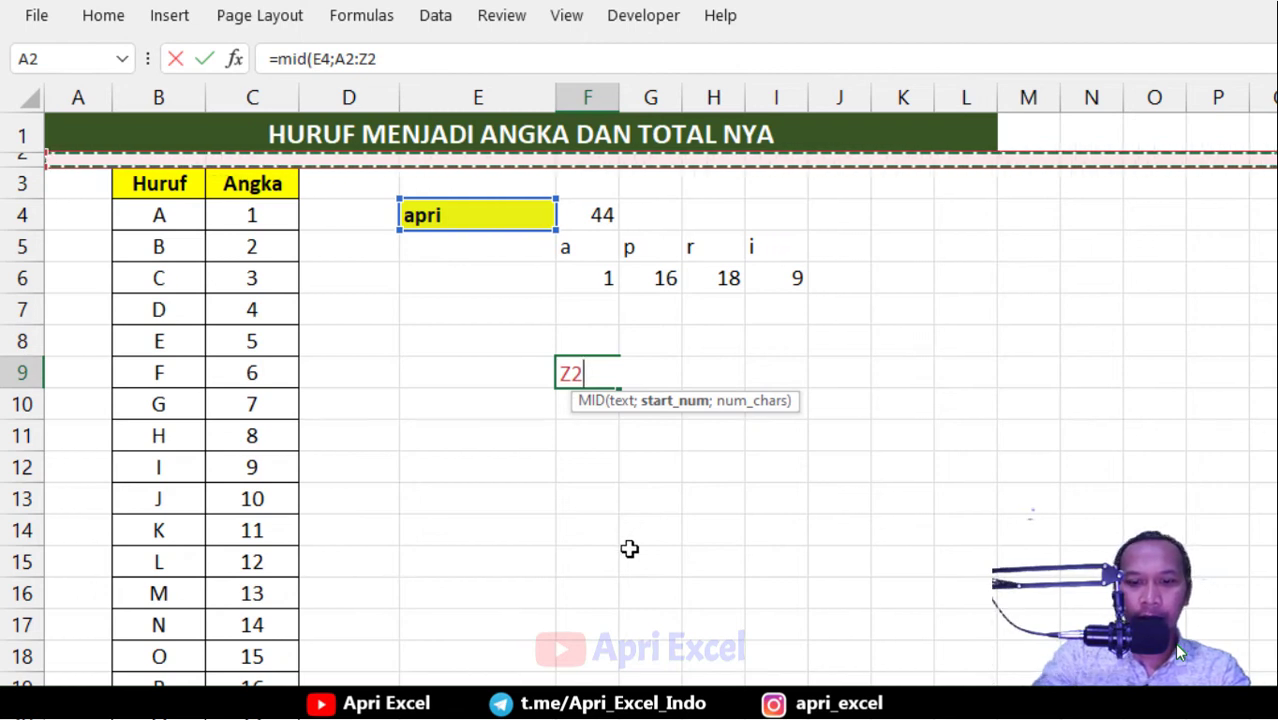
{"action": "type", "text": ";"}
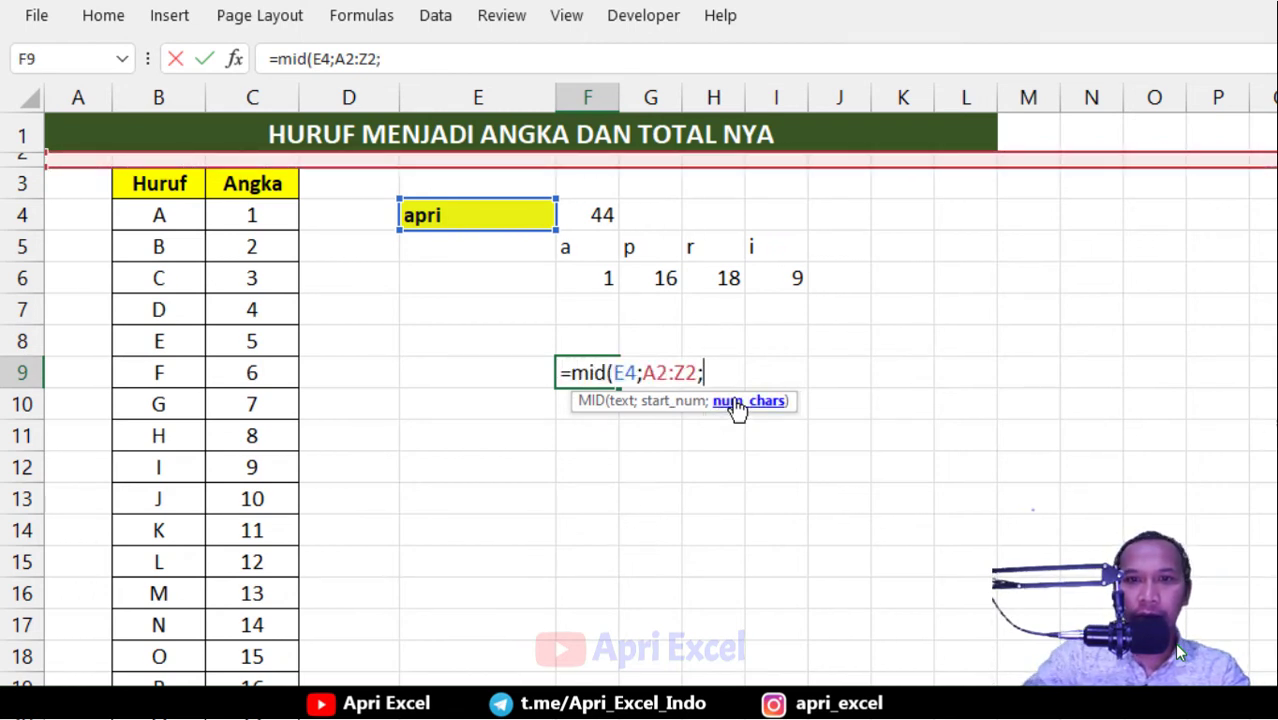
{"action": "type", "text": "1)"}
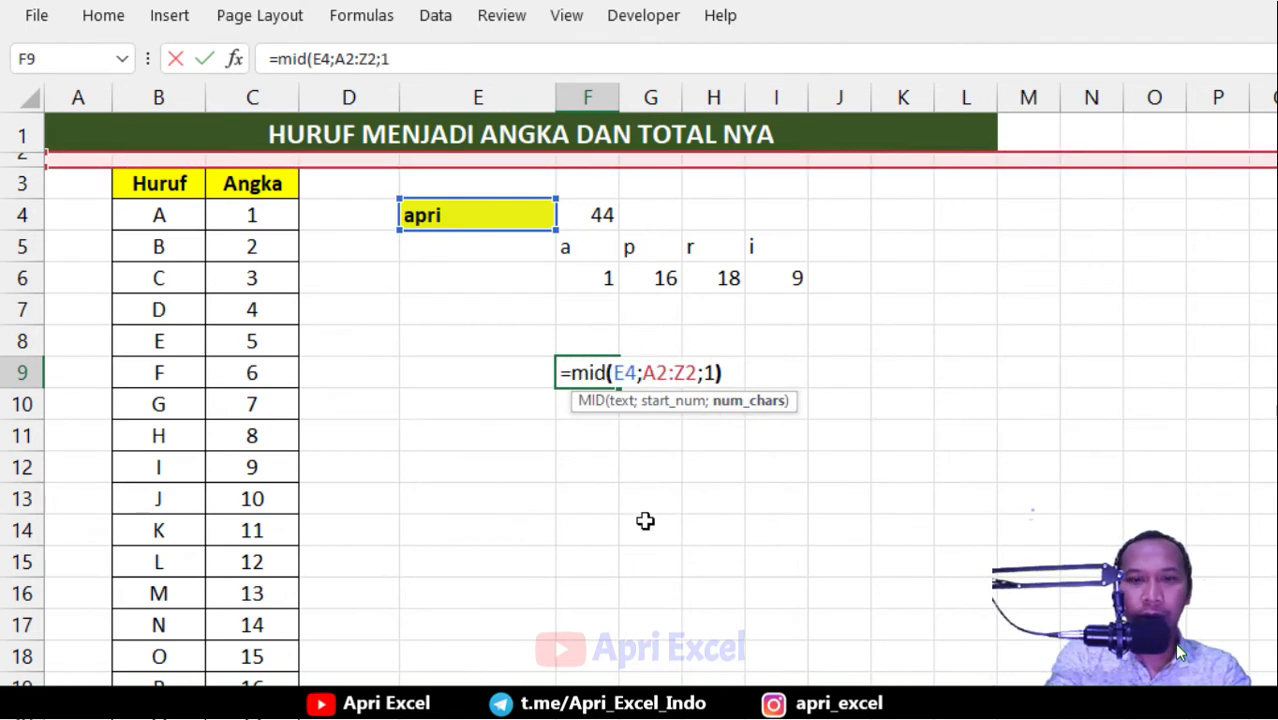
{"action": "key", "text": "Return"}
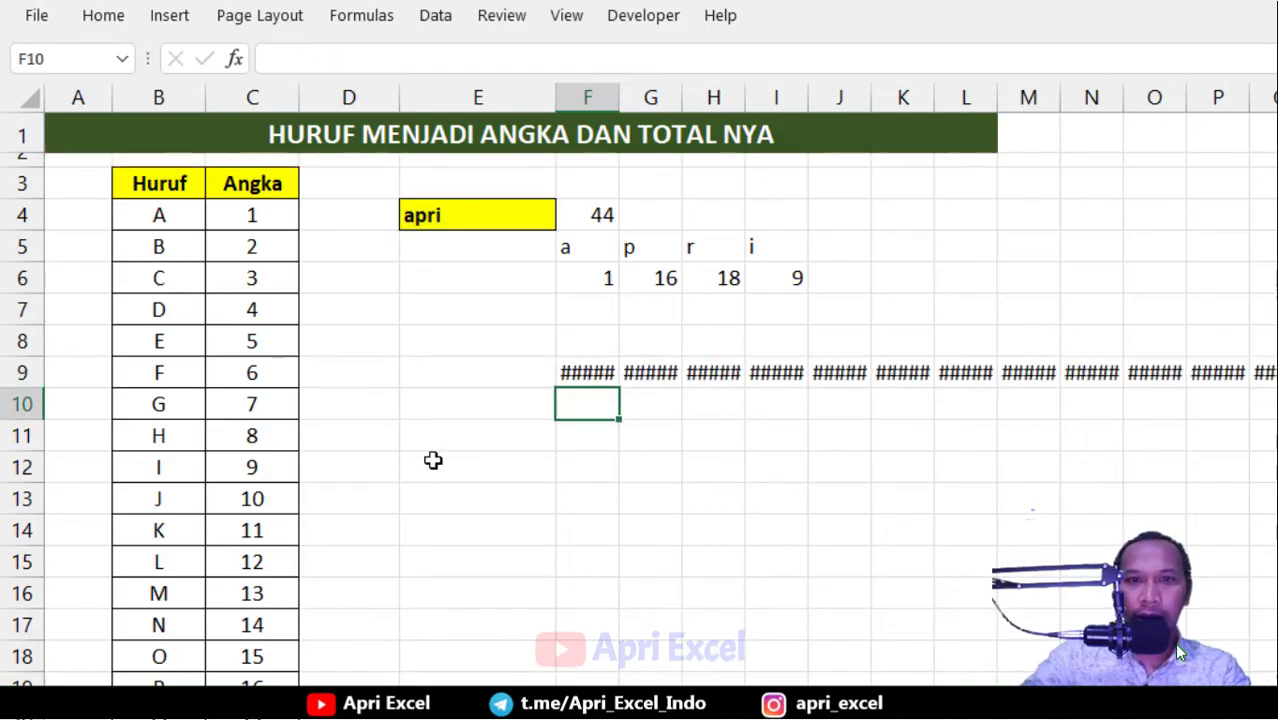
- Autofit column F and change the F9 formula to =MID(E4;COLUMN(A2:Z2);1), entered as an array formula
{"action": "left_click", "coordinate": [587, 372]}
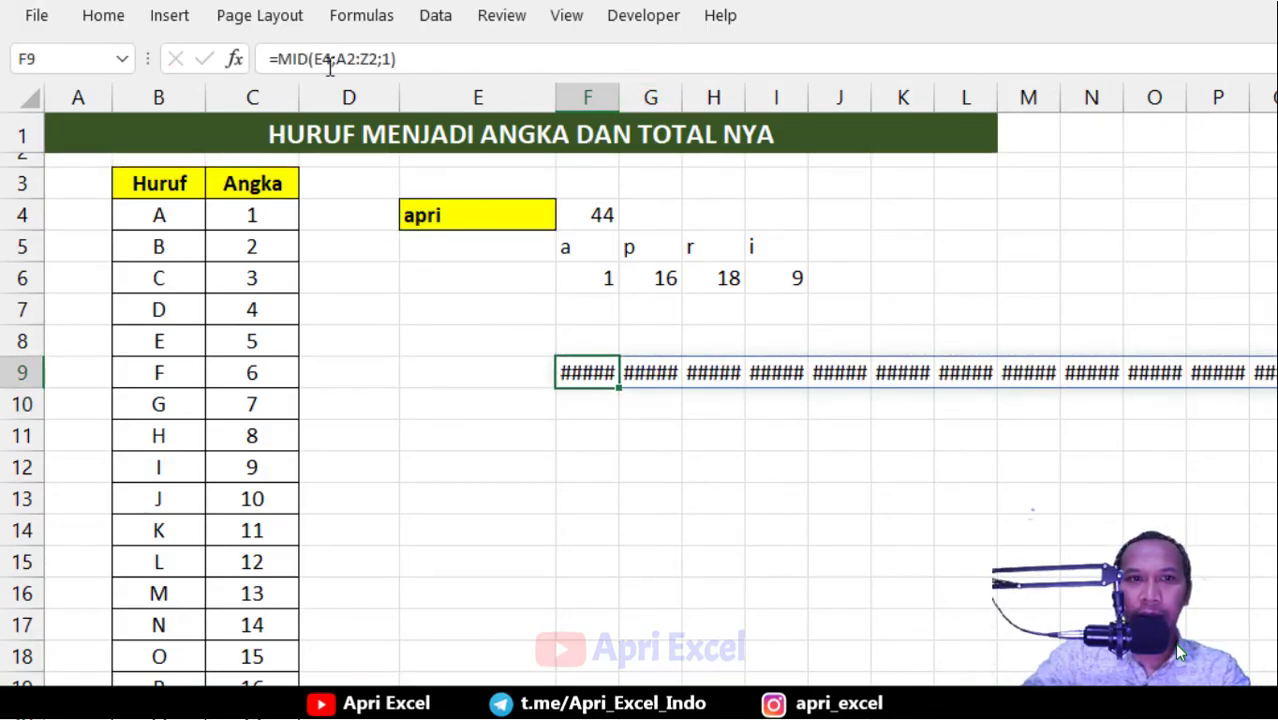
{"action": "double_click", "coordinate": [620, 96]}
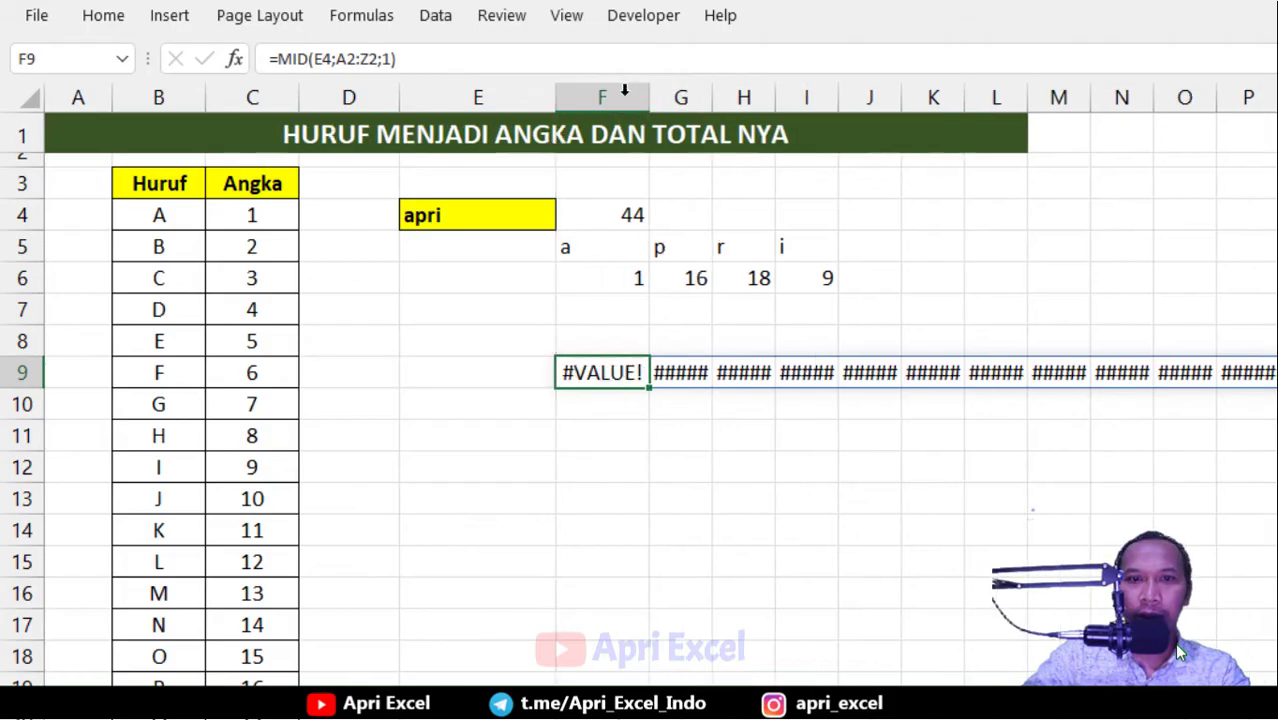
{"action": "double_click", "coordinate": [605, 372]}
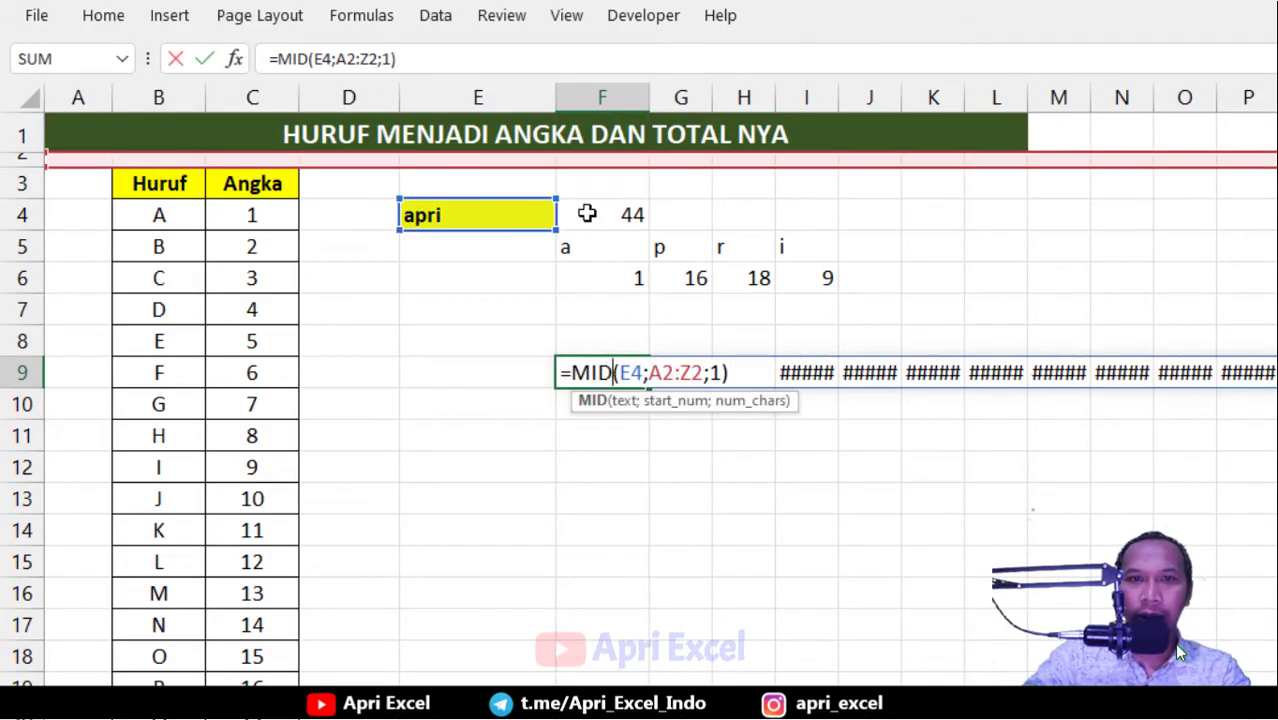
{"action": "left_click", "coordinate": [633, 402]}
{"action": "left_click", "coordinate": [662, 401]}
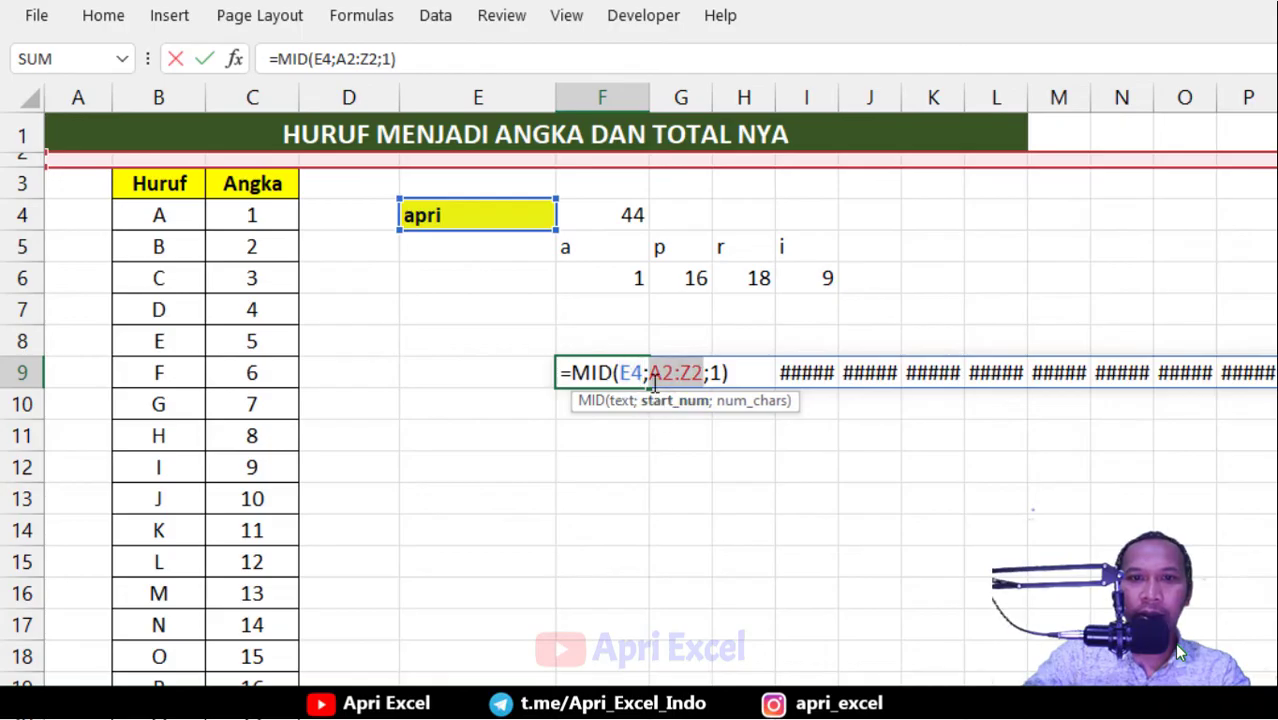
{"action": "key", "text": "Left"}
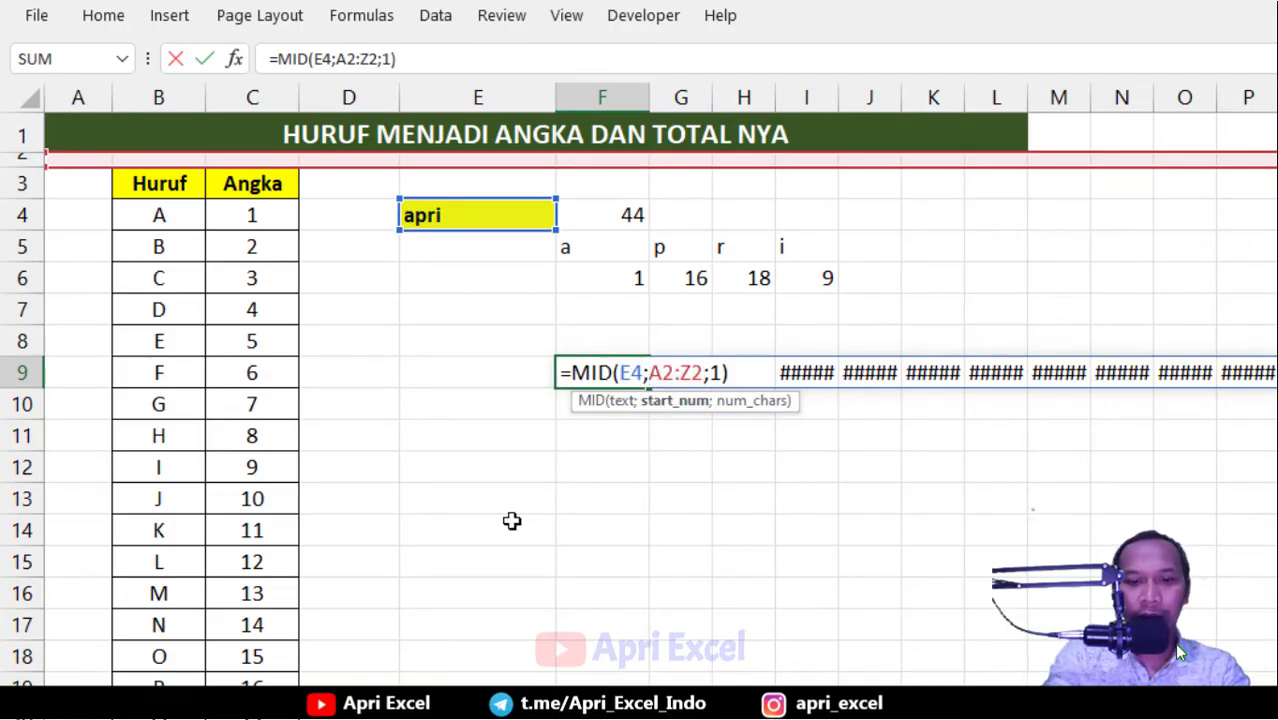
{"action": "type", "text": "column"}
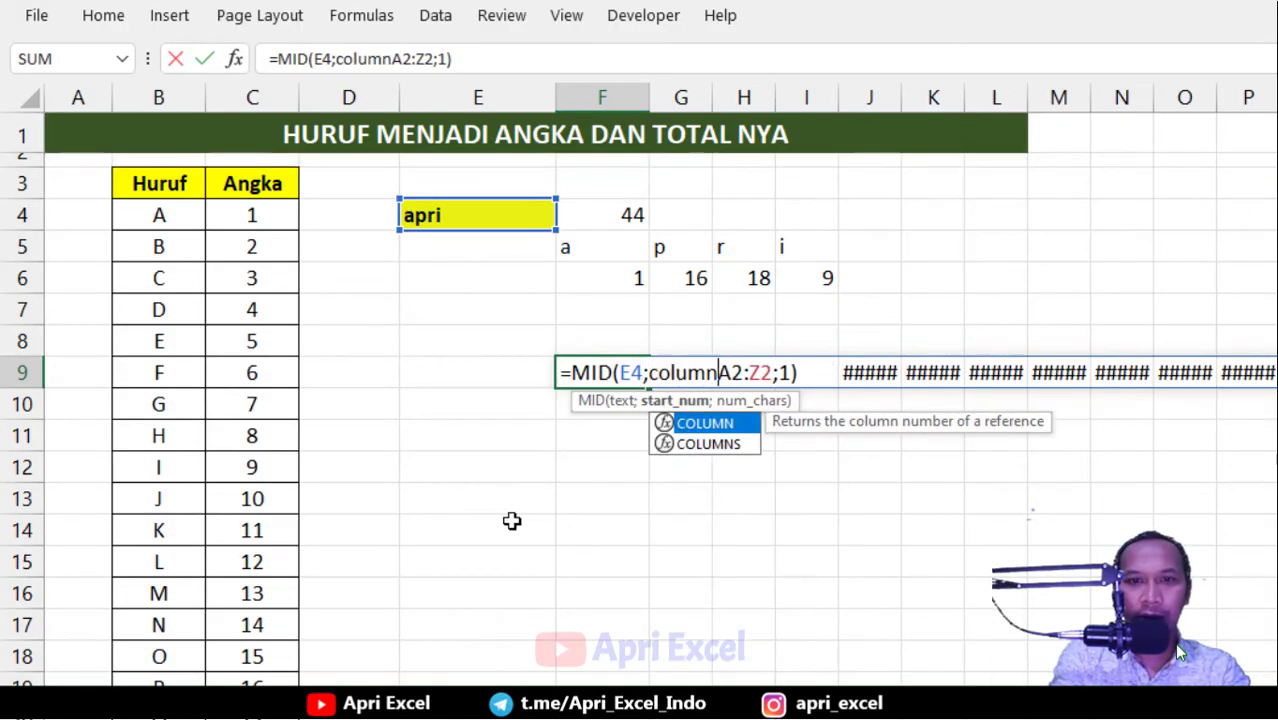
{"action": "type", "text": "("}
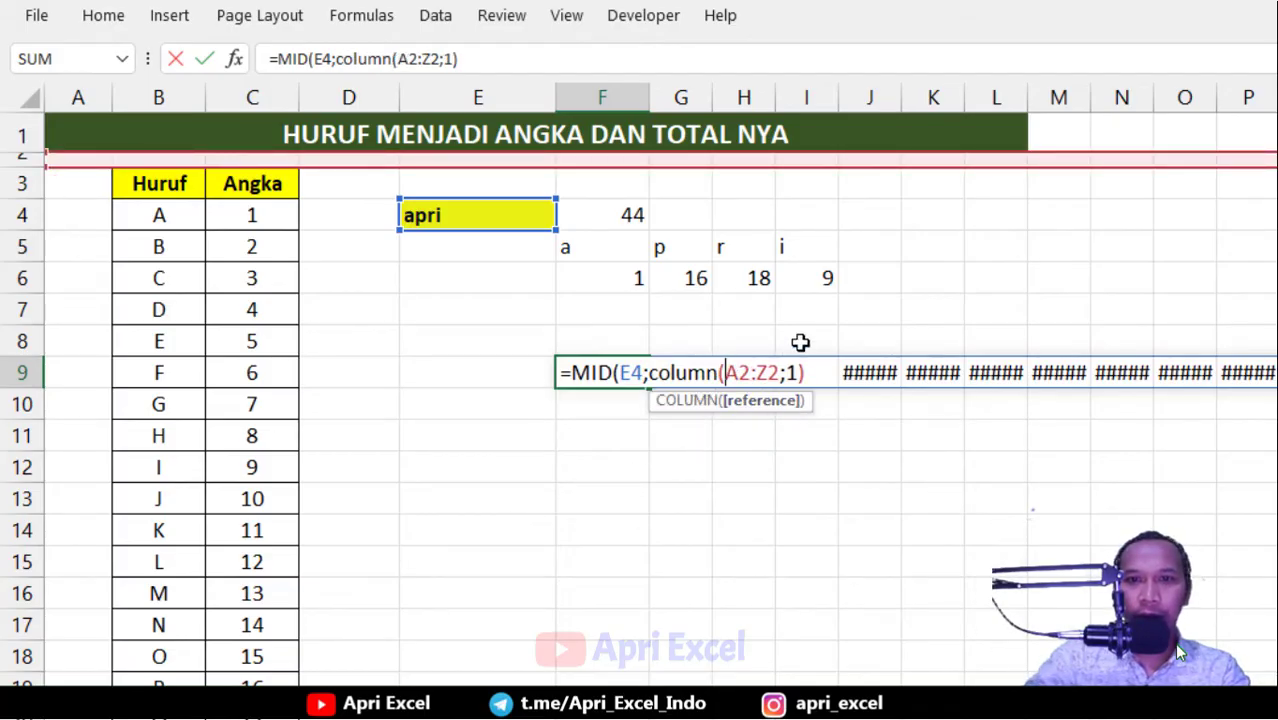
{"action": "type", "text": ")"}
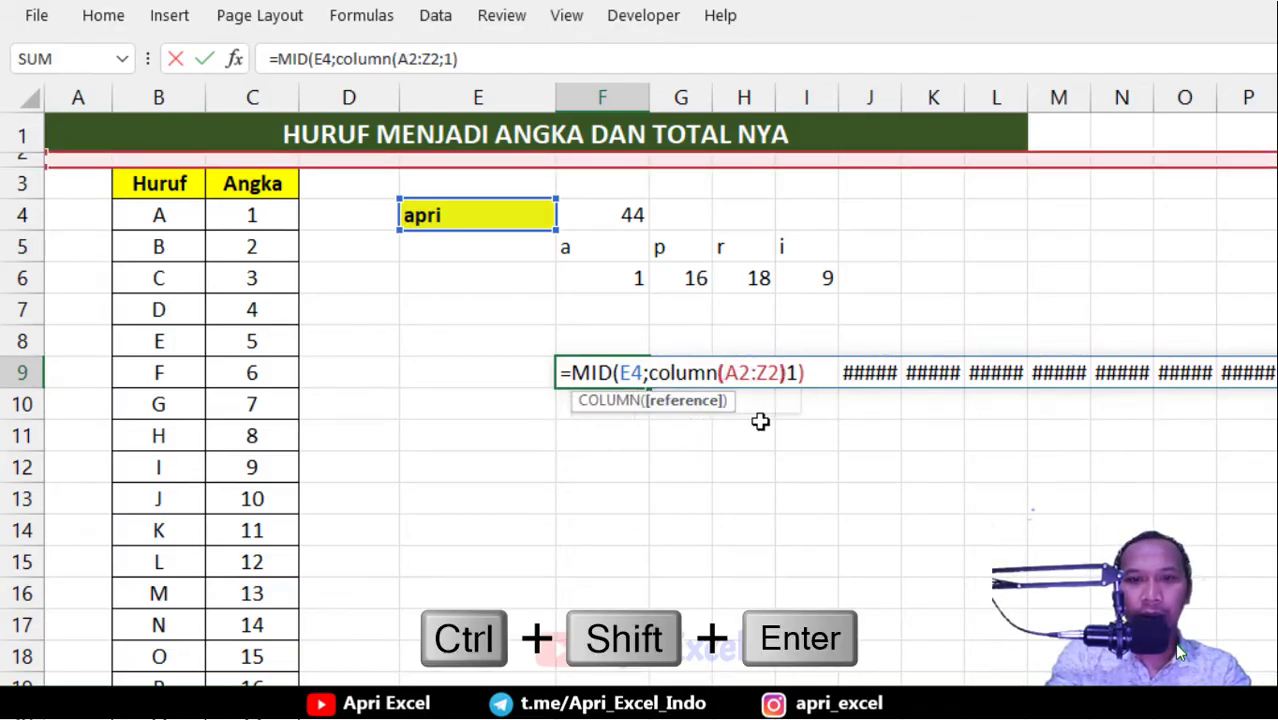
{"action": "key", "text": "ctrl+shift+Return"}
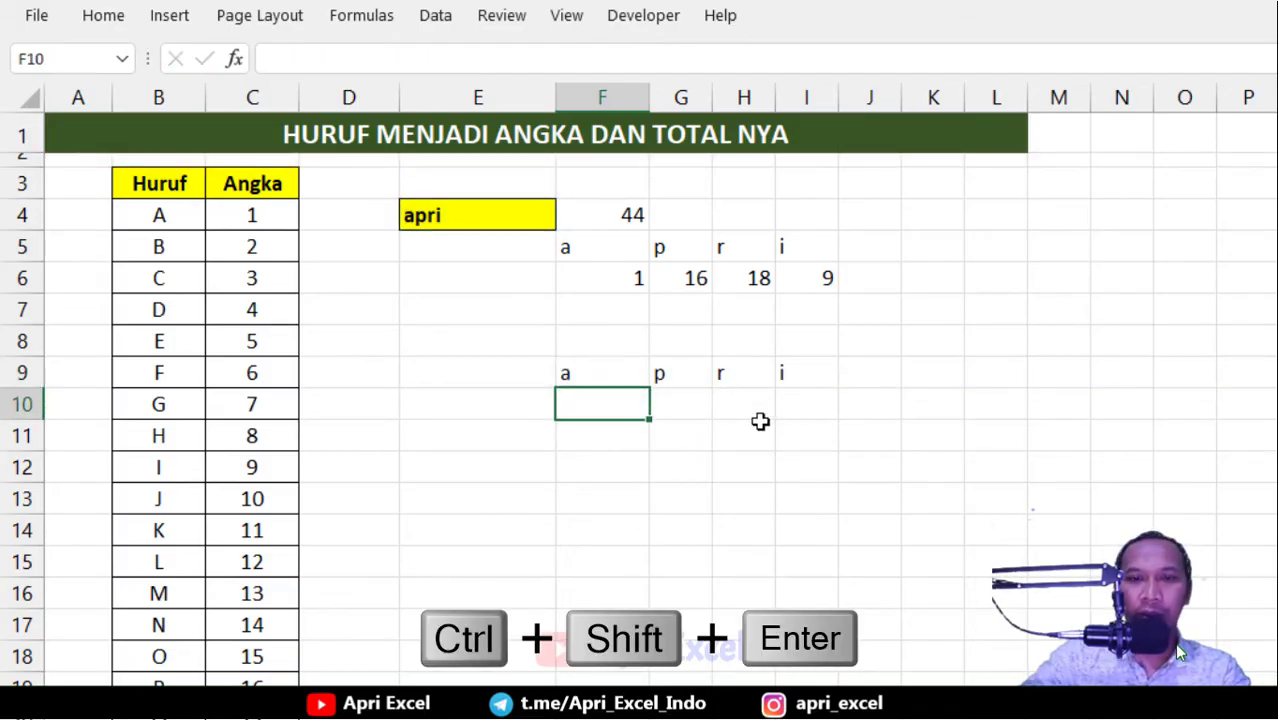
- Test the letter conversion by replacing the name in E4 with nusantara
{"action": "left_click", "coordinate": [507, 185]}
{"action": "left_click", "coordinate": [514, 216]}
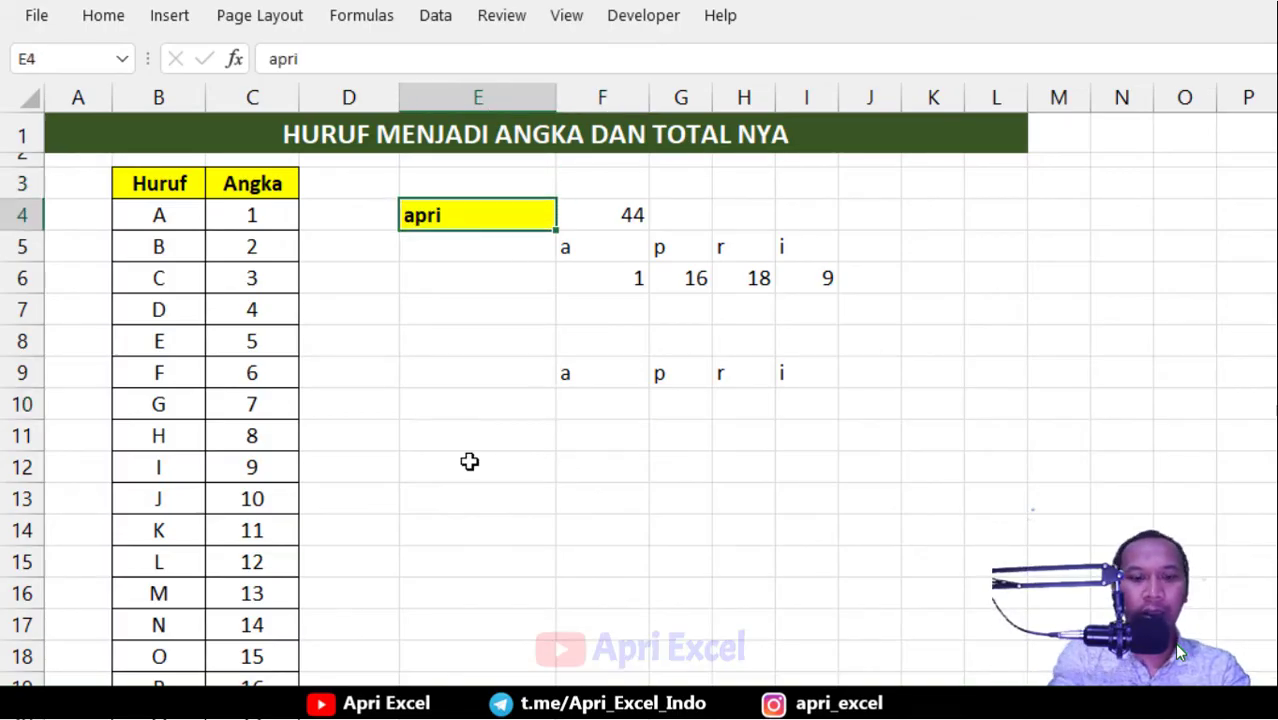
{"action": "type", "text": "nusantar"}
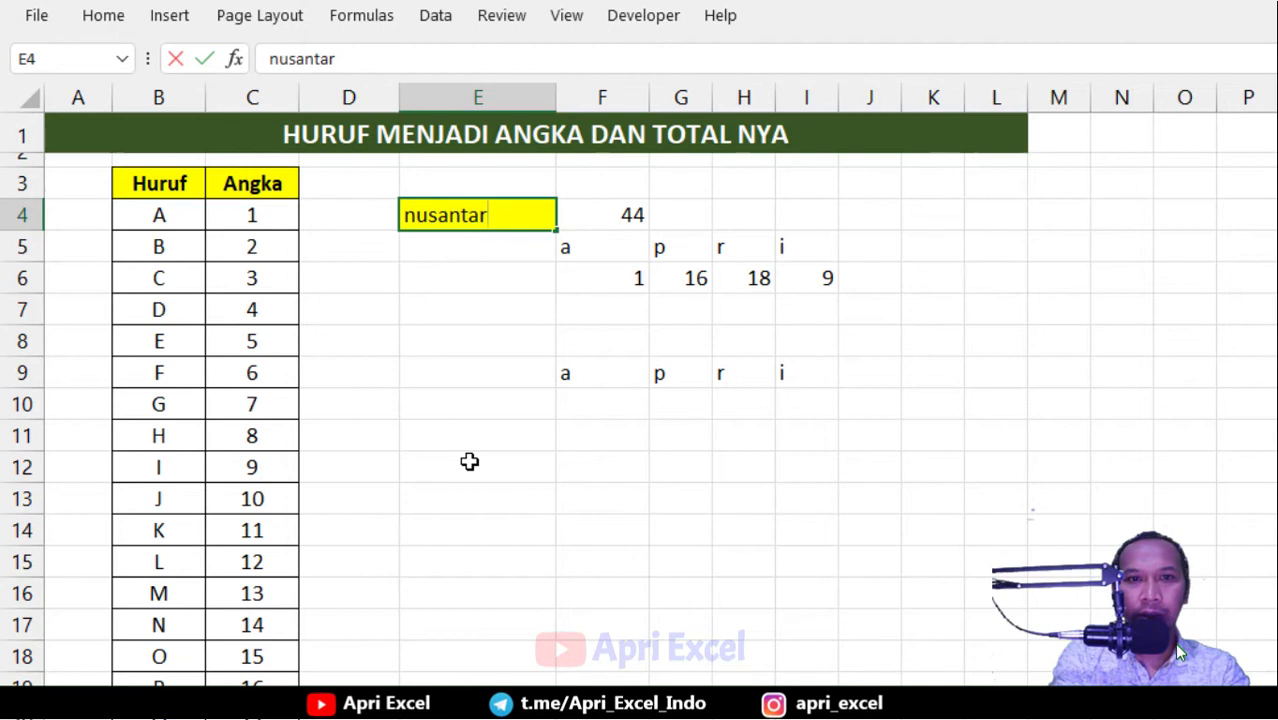
{"action": "key", "text": "Return"}
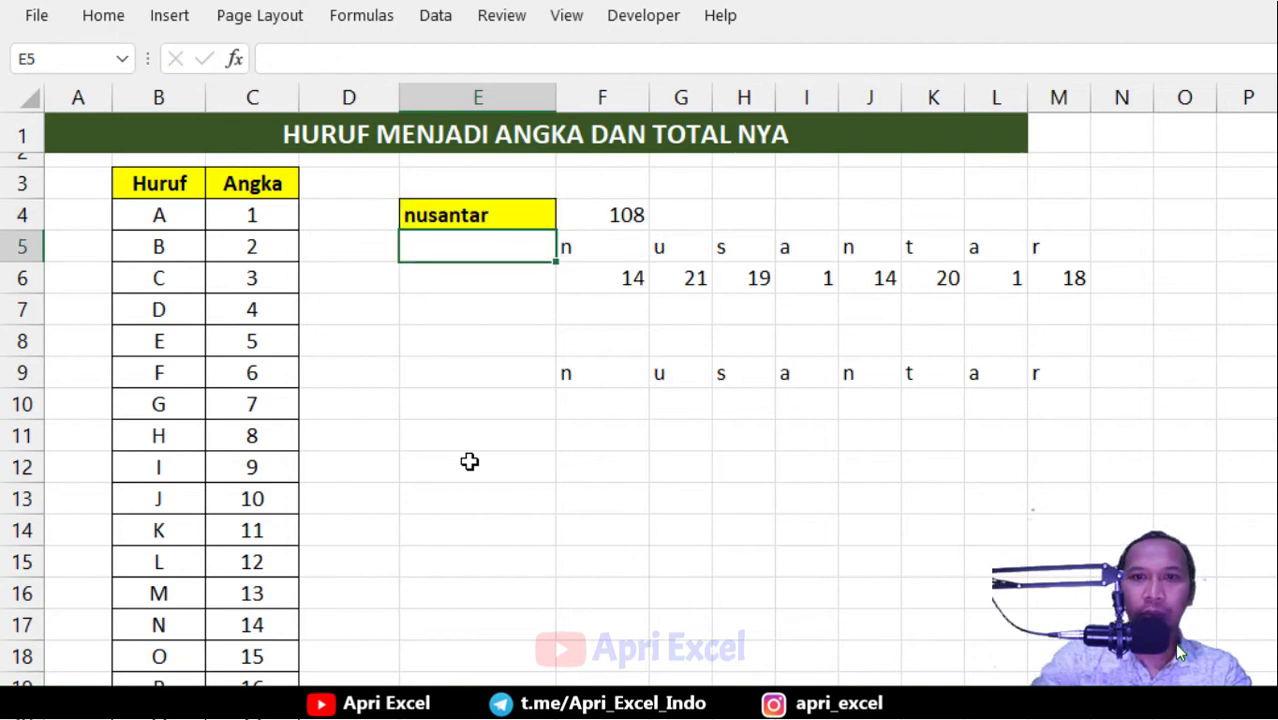
{"action": "double_click", "coordinate": [528, 205]}
{"action": "type", "text": "a"}
{"action": "left_click", "coordinate": [744, 462]}
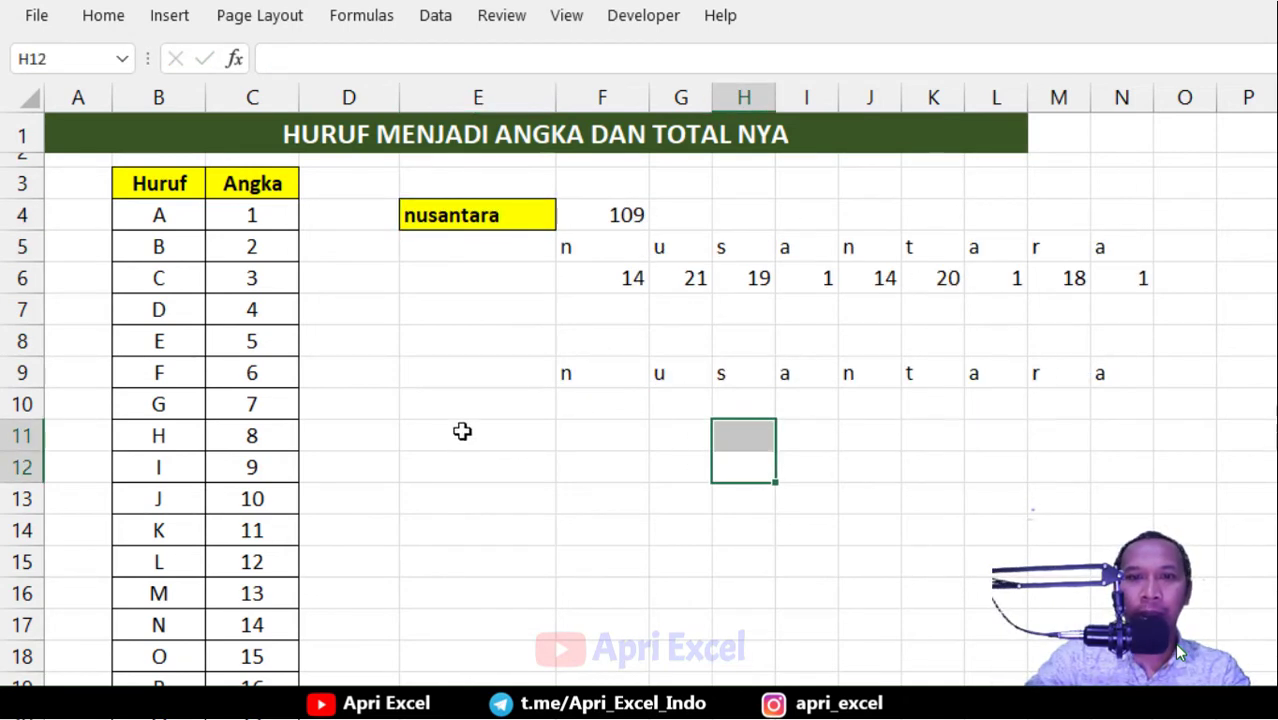
- Wrap the F9 formula in SEARCH as =SEARCH(B4:B29;MID(E4;COLUMN(A2:Z2);1)), entered as an array formula
{"action": "left_click", "coordinate": [601, 369]}
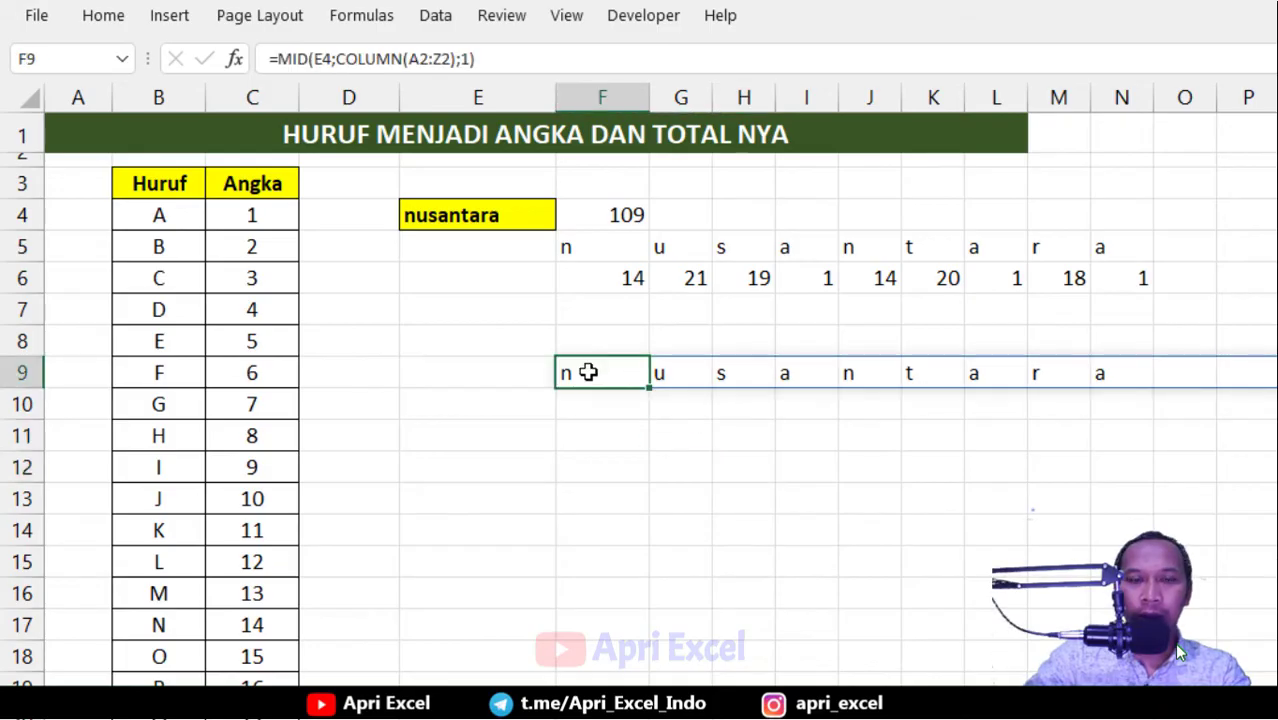
{"action": "double_click", "coordinate": [588, 372]}
{"action": "left_click", "coordinate": [576, 372]}
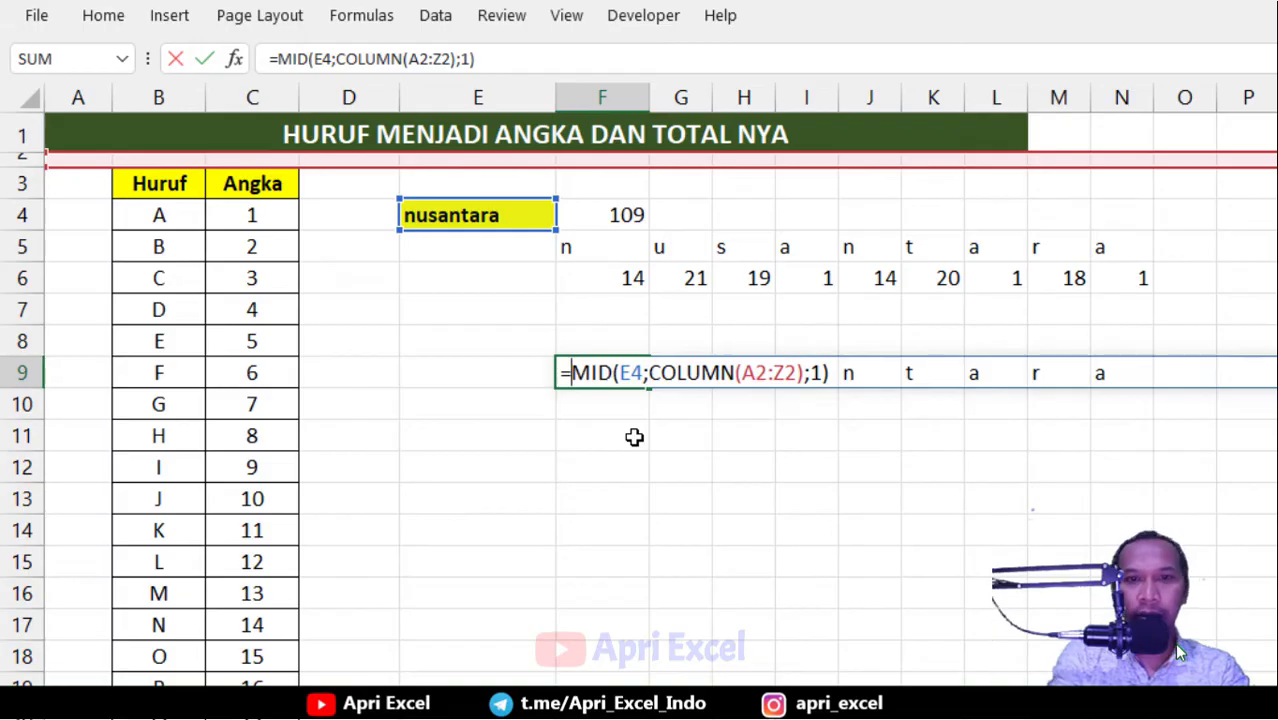
{"action": "type", "text": "sera"}
{"action": "key", "text": "BackSpace"}
{"action": "key", "text": "BackSpace"}
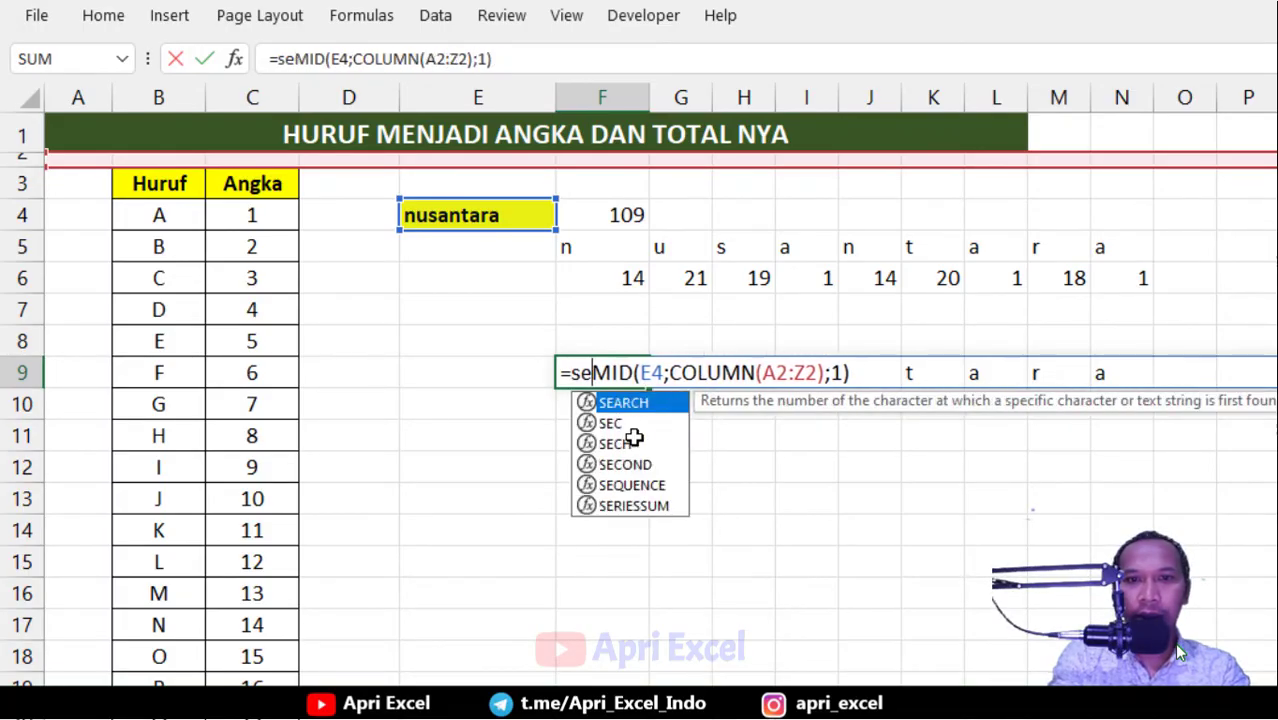
{"action": "type", "text": "arch("}
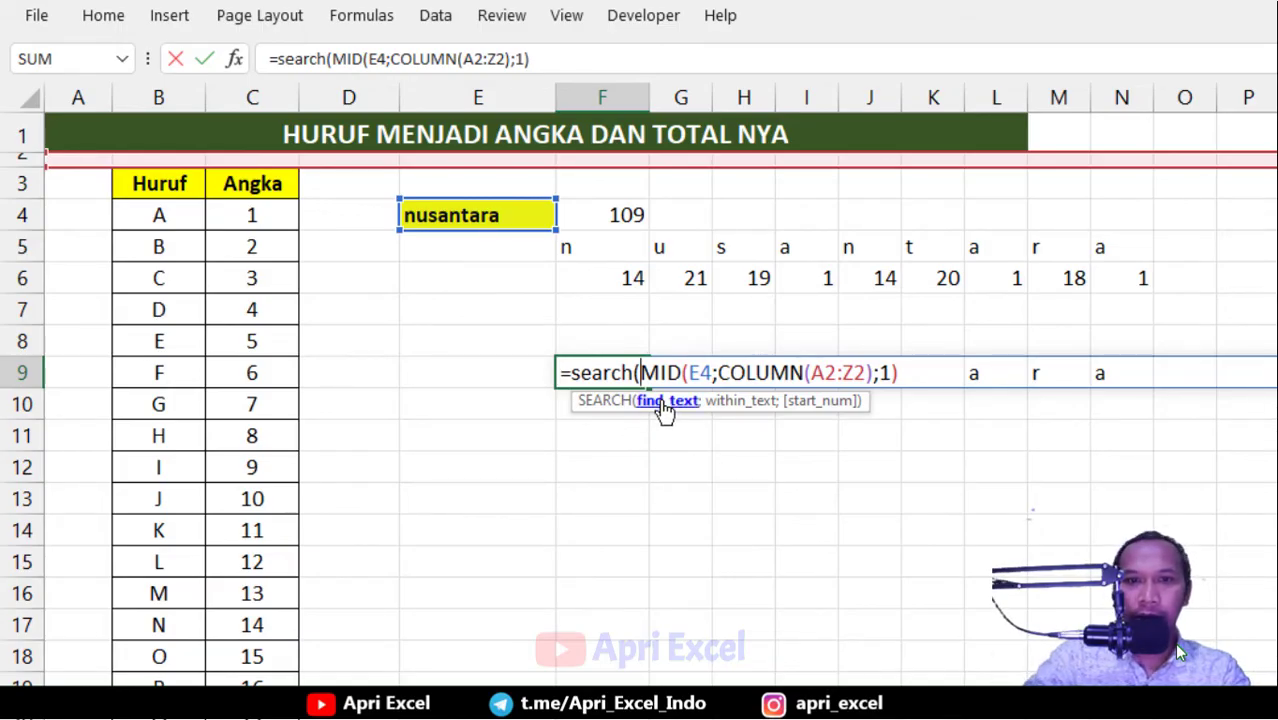
{"action": "left_click_drag", "start_coordinate": [150, 217], "coordinate": [165, 686]}
{"action": "scroll", "coordinate": [599, 559], "scroll_direction": "up", "scroll_amount": 3}
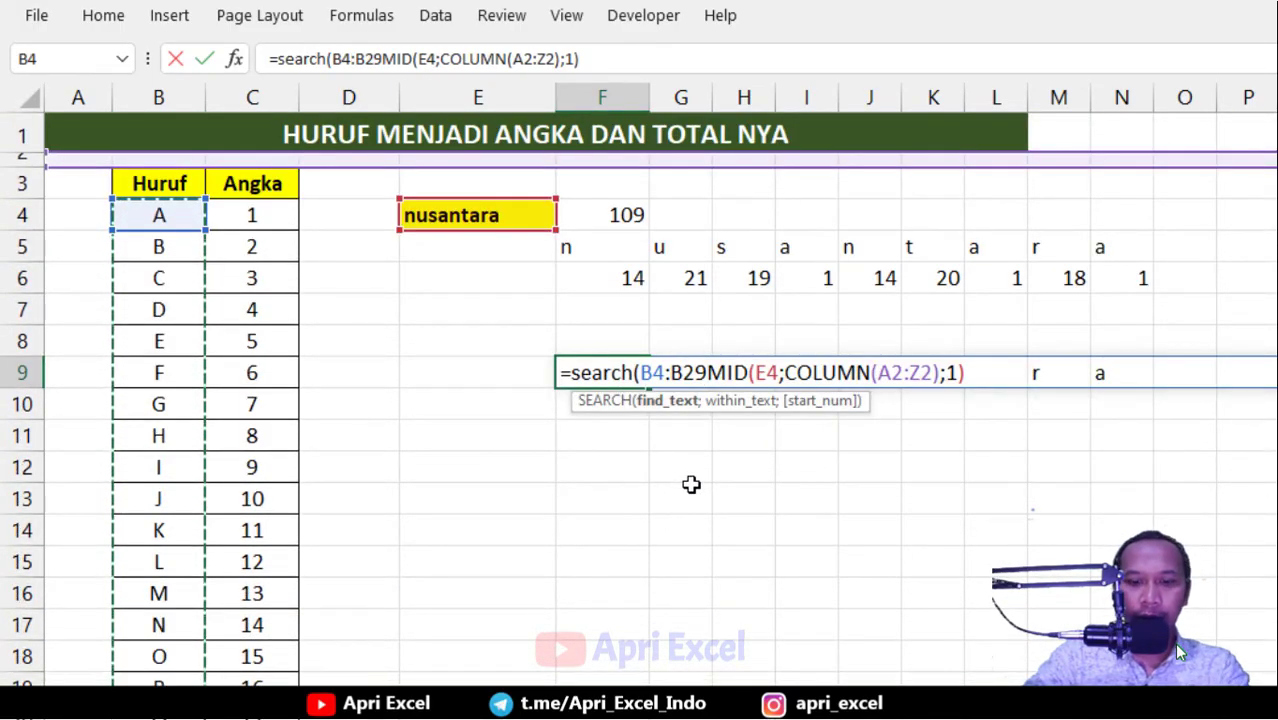
{"action": "type", "text": ";"}
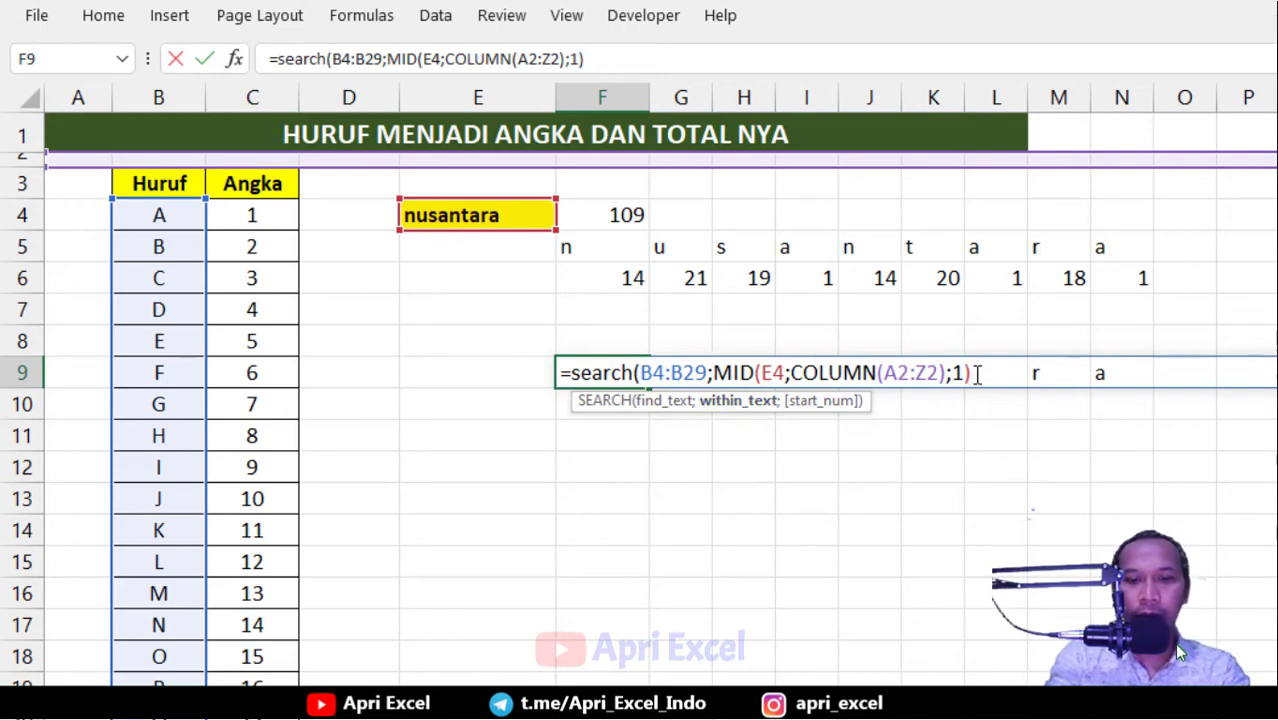
{"action": "key", "text": "ctrl+shift+Return"}
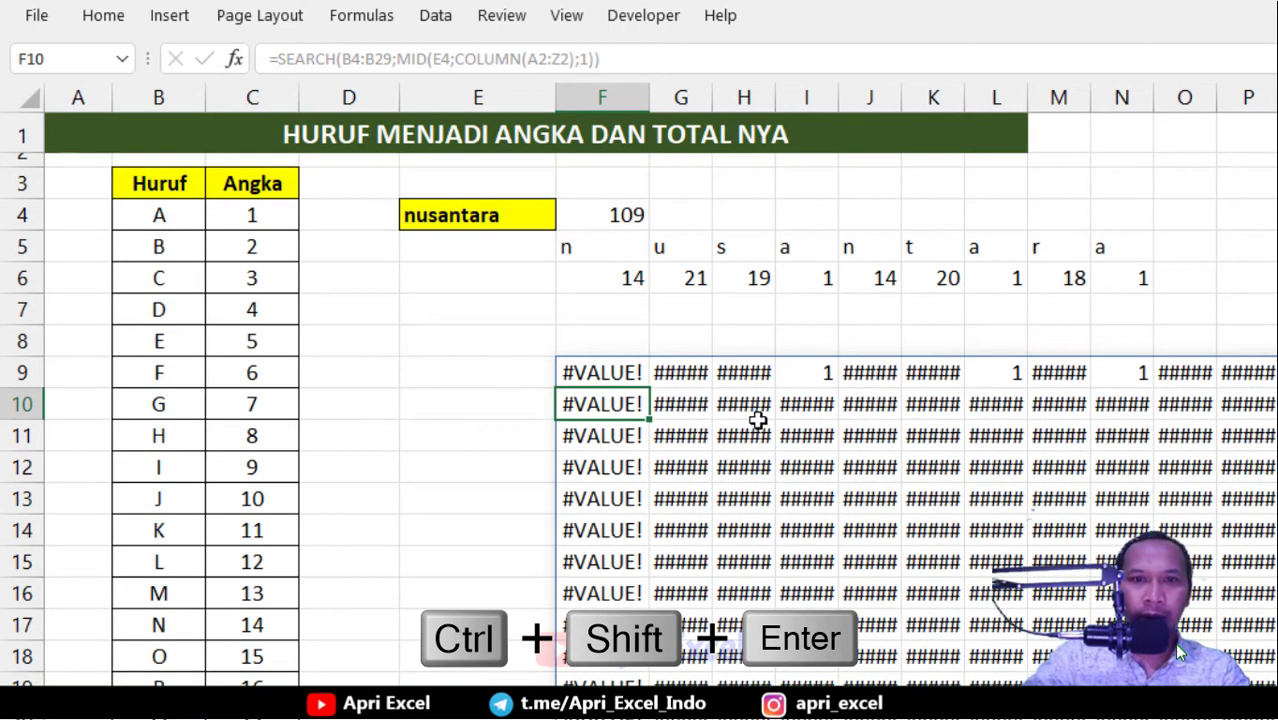
- Examine the SEARCH matches spilled from F9 across the rows and columns against the letter table
{"action": "scroll", "coordinate": [870, 515], "scroll_direction": "down", "scroll_amount": 4}
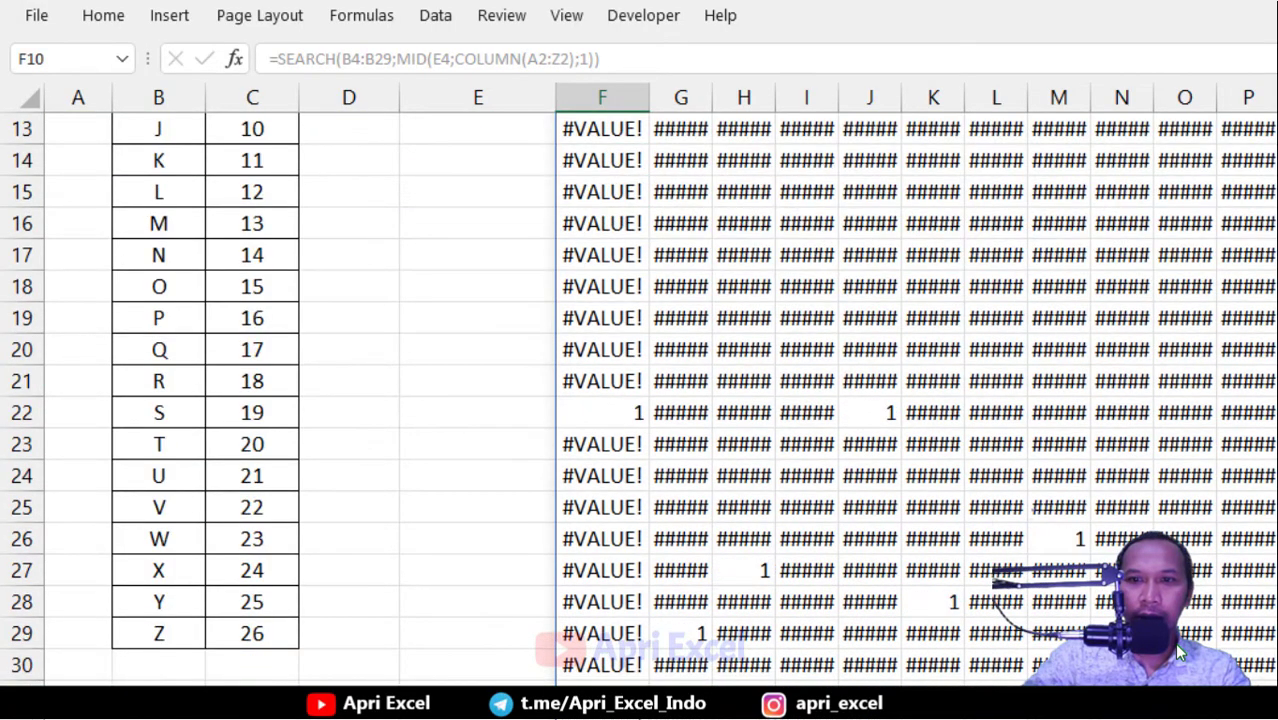
{"action": "scroll", "coordinate": [870, 515], "scroll_direction": "up", "scroll_amount": 4}
{"action": "left_click", "coordinate": [630, 374]}
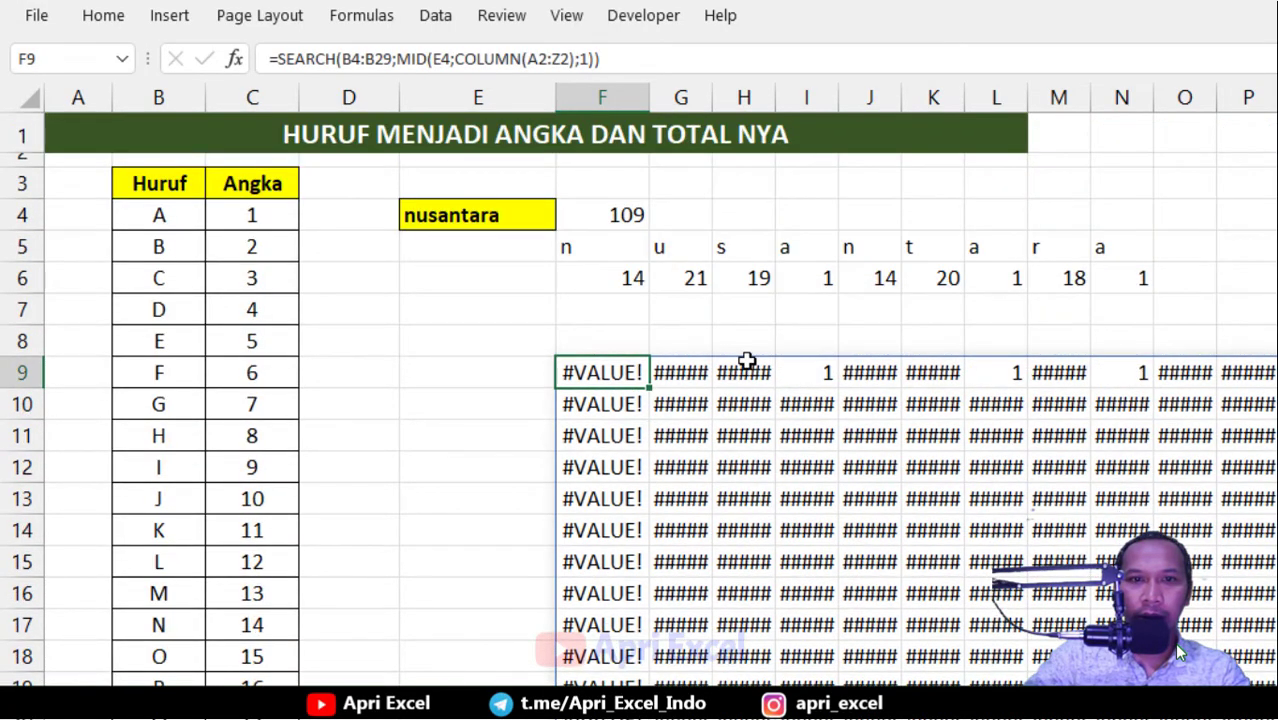
{"action": "left_click", "coordinate": [822, 374]}
{"action": "left_click", "coordinate": [998, 374]}
{"action": "left_click", "coordinate": [1127, 372]}
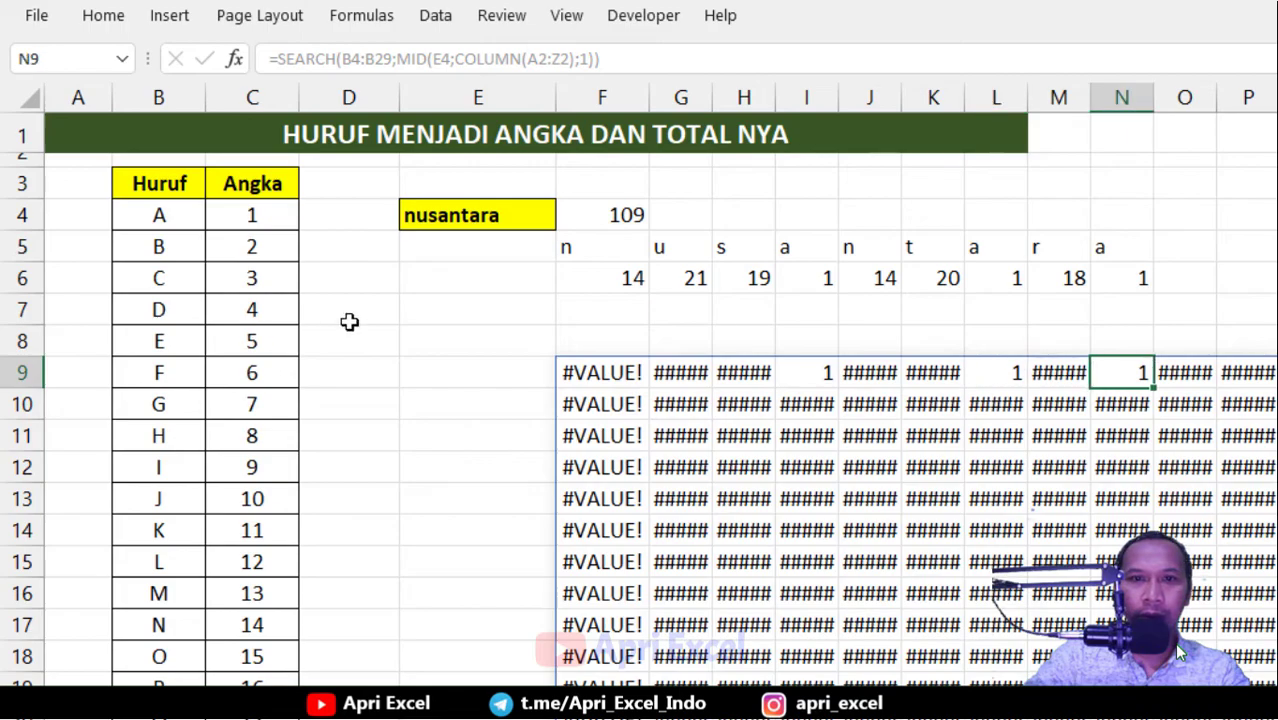
{"action": "scroll", "coordinate": [848, 446], "scroll_direction": "down", "scroll_amount": 4}
{"action": "scroll", "coordinate": [1011, 479], "scroll_direction": "down", "scroll_amount": 4}
{"action": "scroll", "coordinate": [1018, 479], "scroll_direction": "up", "scroll_amount": 8}
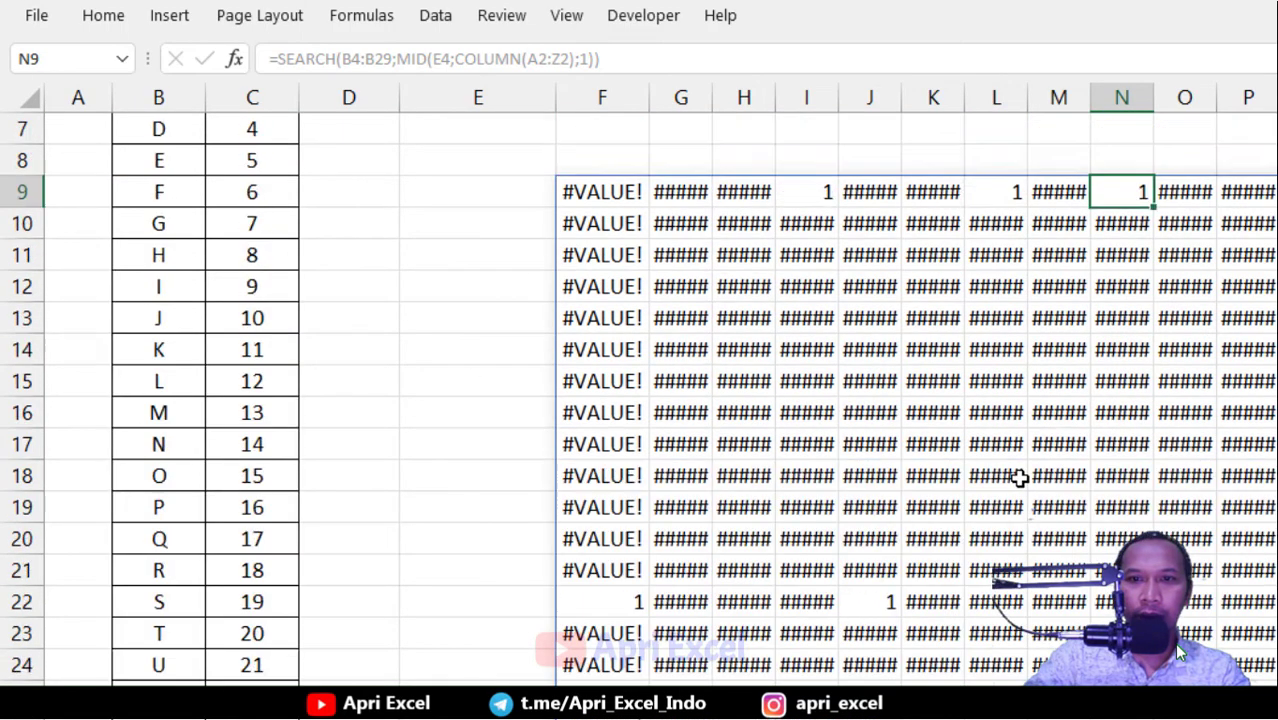
{"action": "scroll", "coordinate": [1180, 652], "scroll_direction": "right", "scroll_amount": 3}
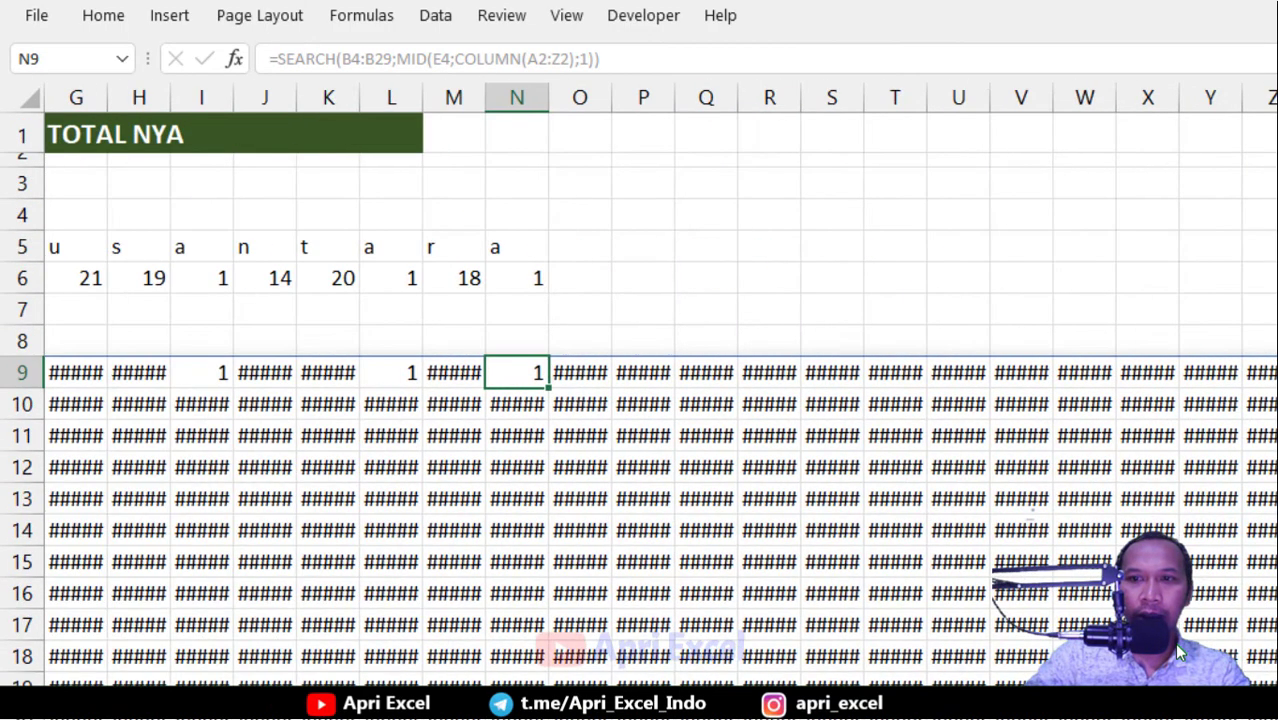
{"action": "scroll", "coordinate": [1180, 652], "scroll_direction": "left", "scroll_amount": 3}
- Enclose the SEARCH part of the F9 formula in parentheses and multiply it by C4:C29, entered as an array formula
{"action": "double_click", "coordinate": [640, 387]}
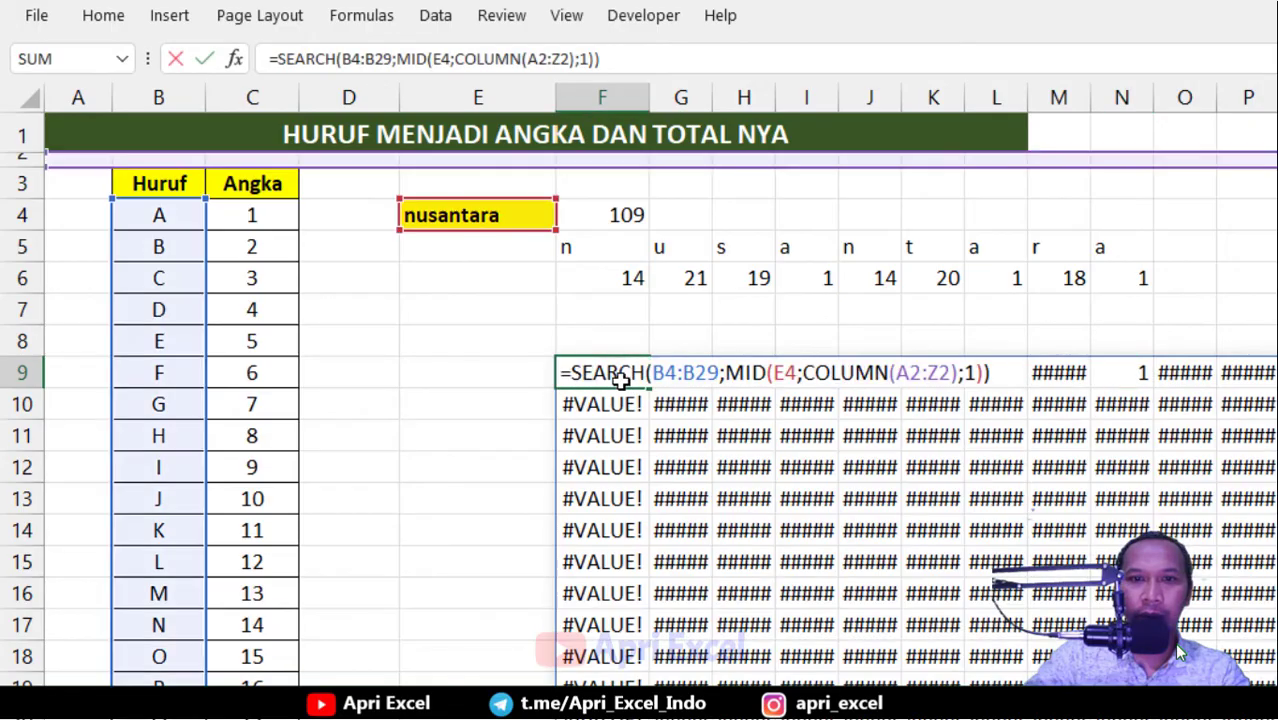
{"action": "left_click", "coordinate": [985, 373]}
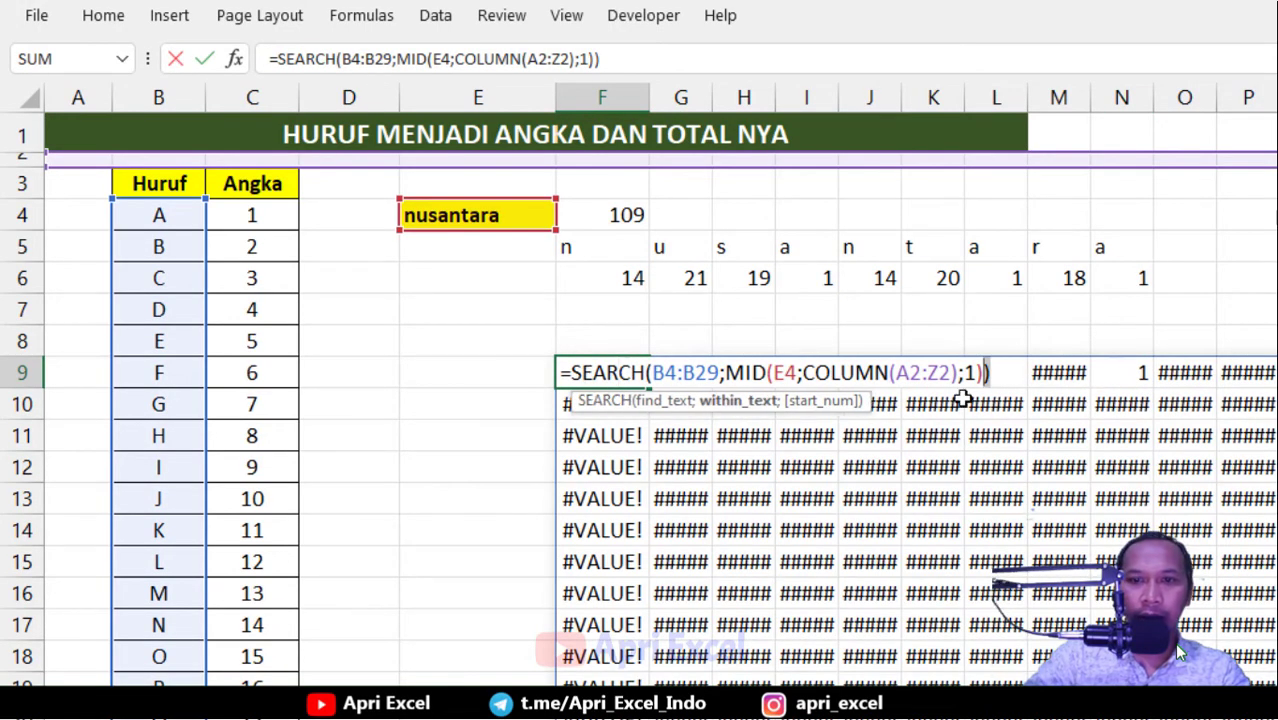
{"action": "left_click", "coordinate": [1001, 375]}
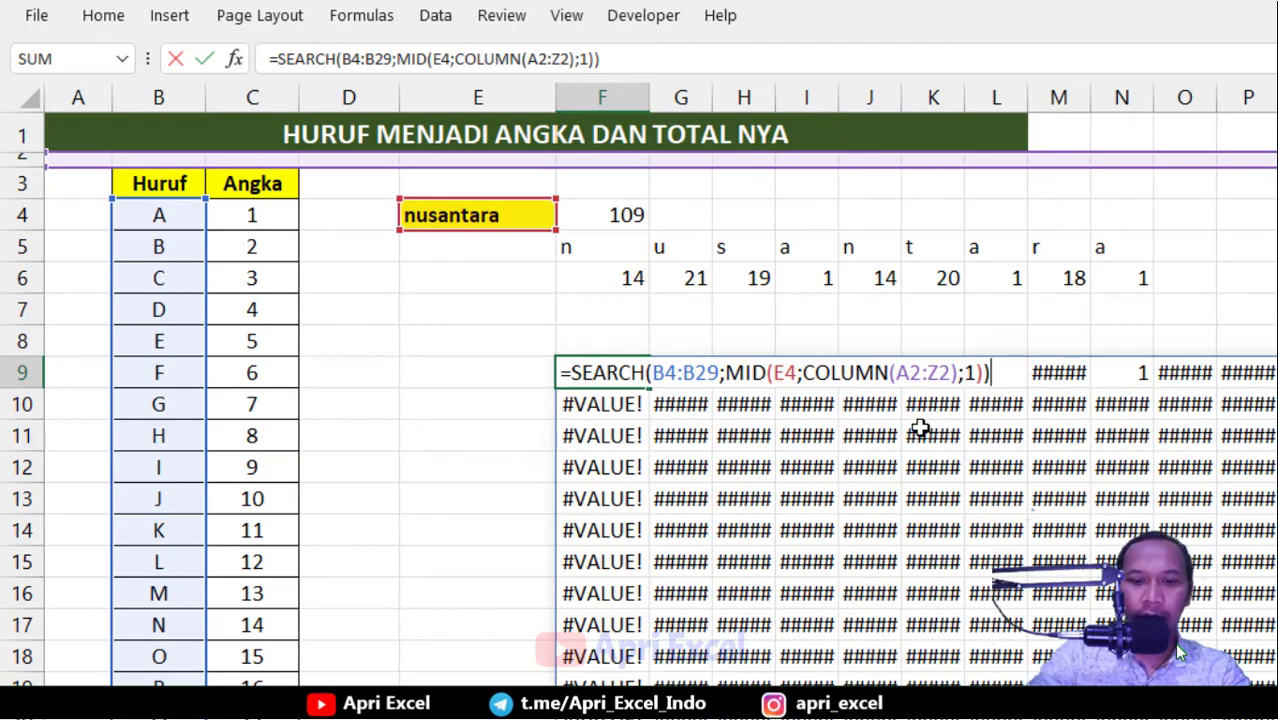
{"action": "type", "text": ")"}
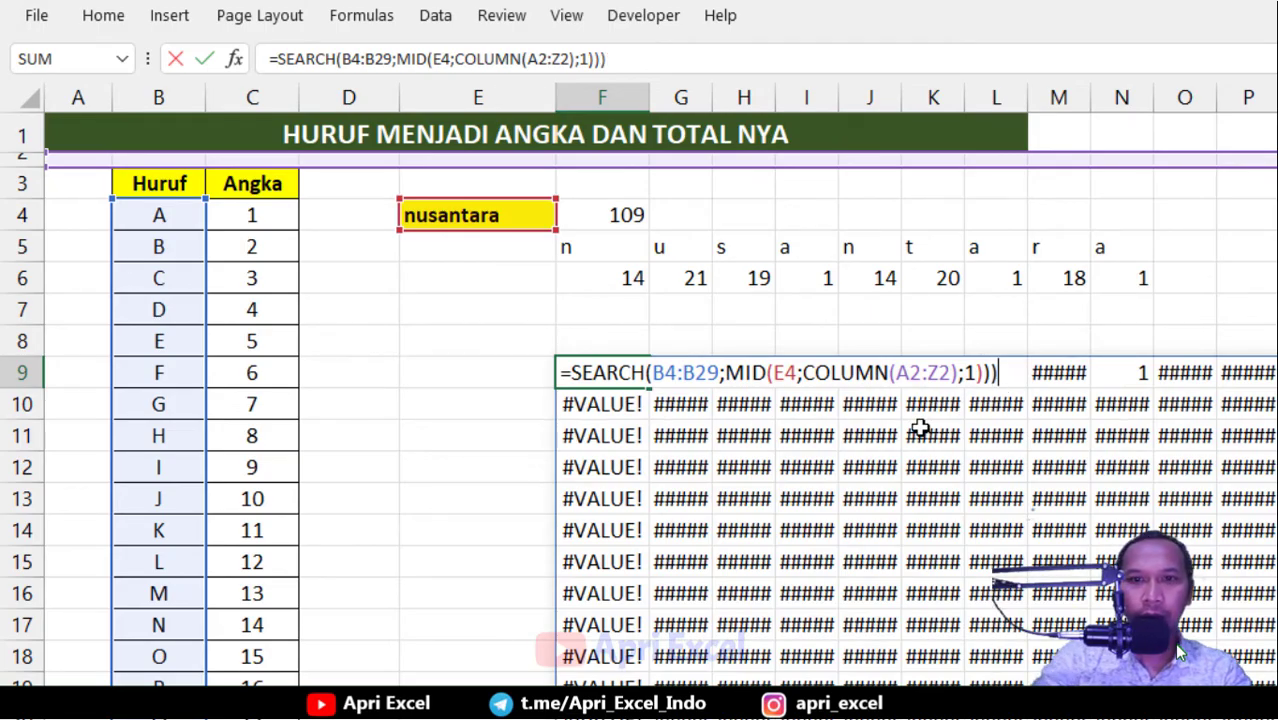
{"action": "left_click", "coordinate": [574, 372]}
{"action": "type", "text": "("}
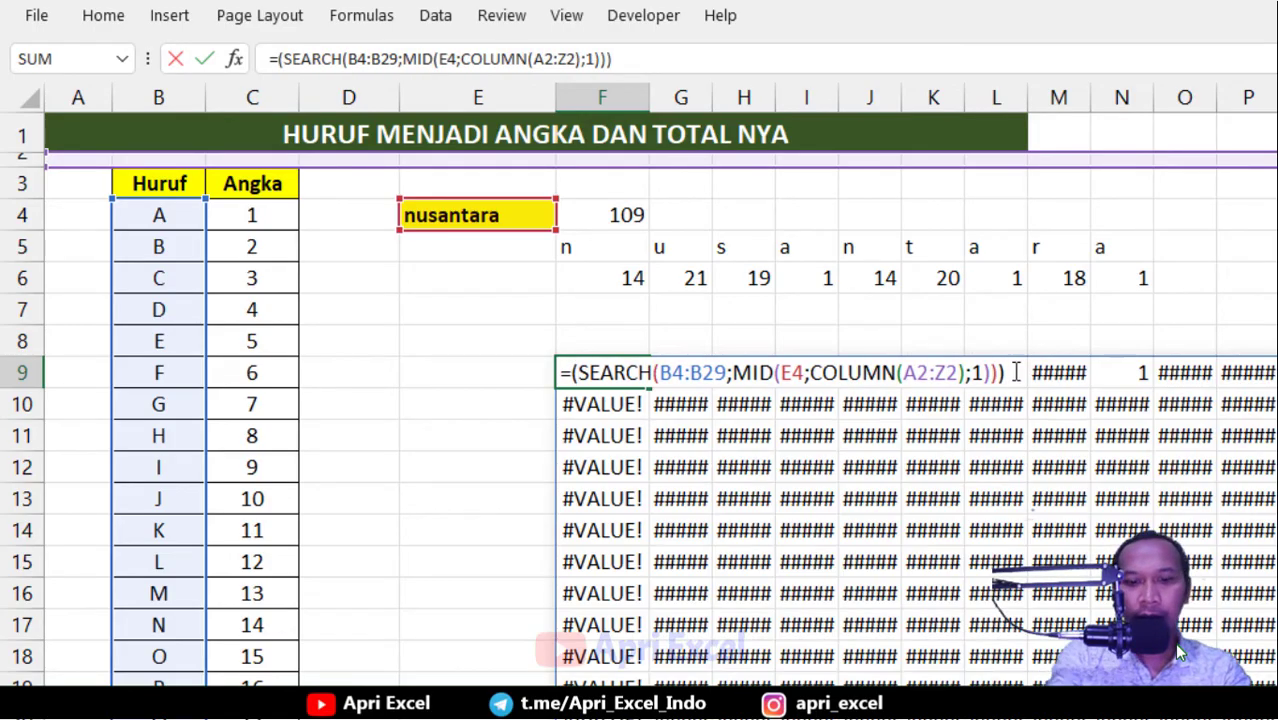
{"action": "type", "text": "*"}
{"action": "left_click", "coordinate": [255, 216]}
{"action": "left_click_drag", "start_coordinate": [262, 249], "coordinate": [255, 680]}
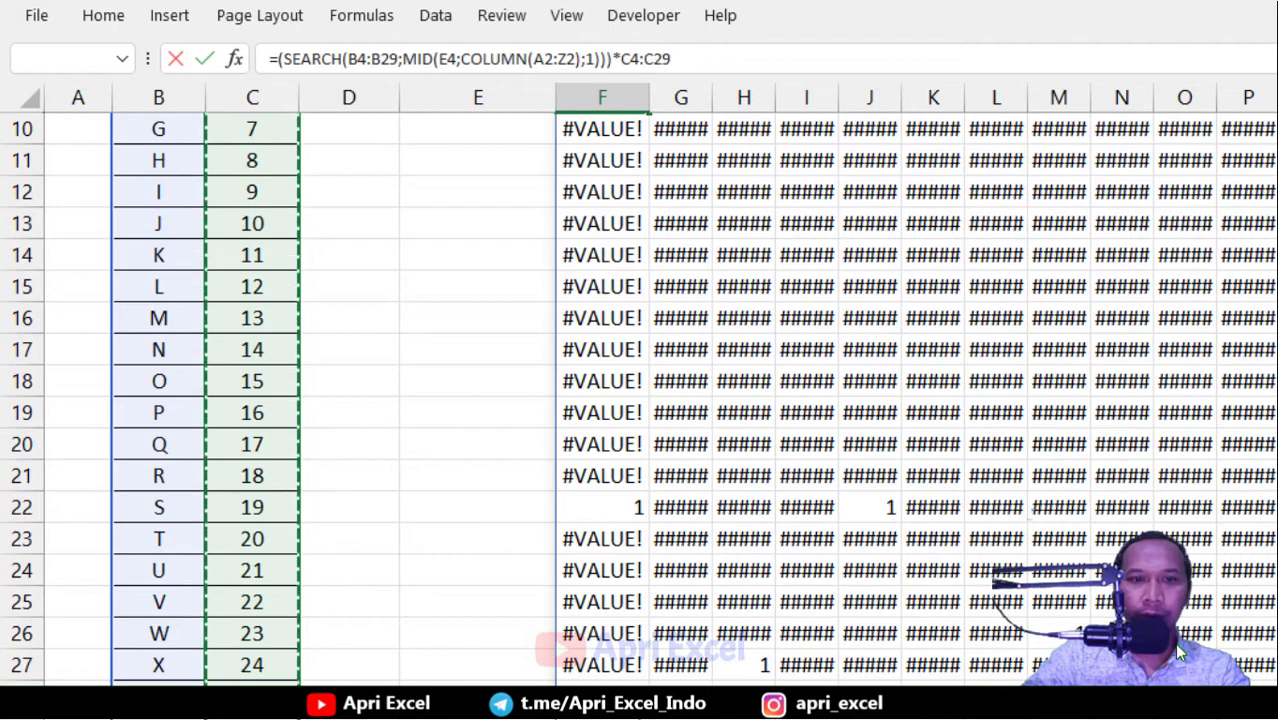
{"action": "key", "text": "ctrl+shift+Return"}
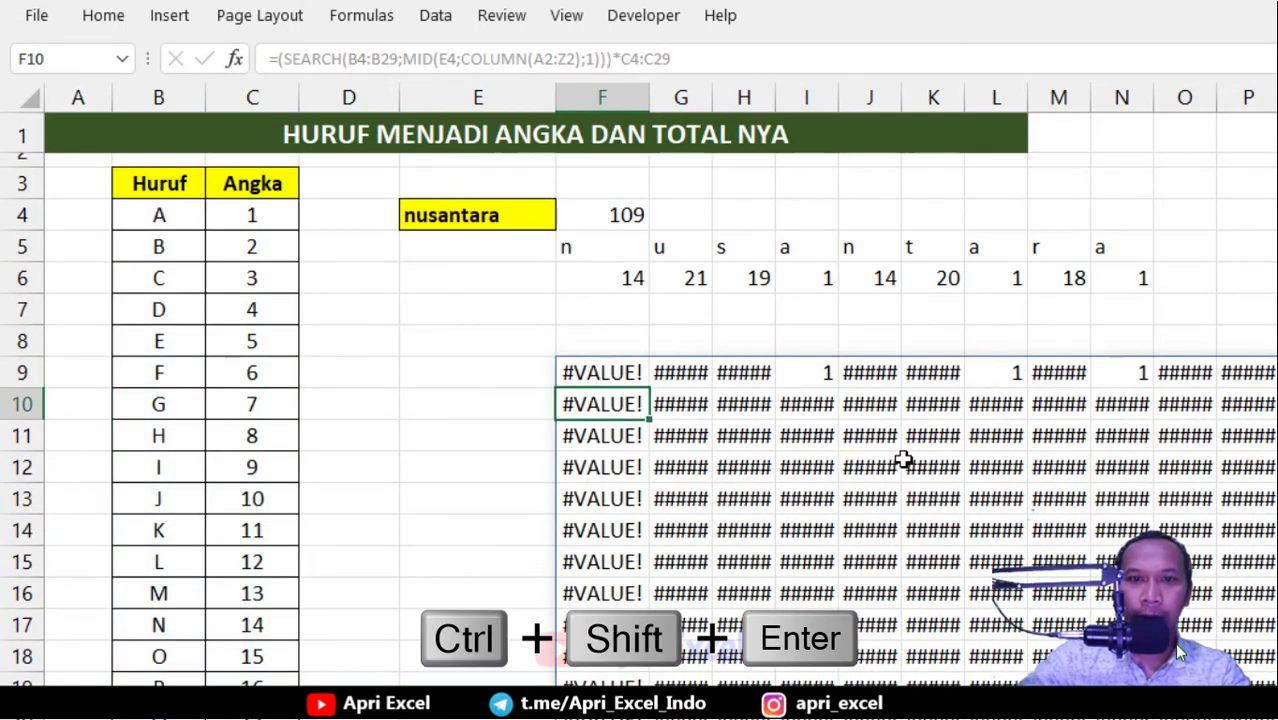
- Wrap the F9 formula in IFERROR with "" as the error value, entered as an array formula
{"action": "scroll", "coordinate": [948, 450], "scroll_direction": "down", "scroll_amount": 5}
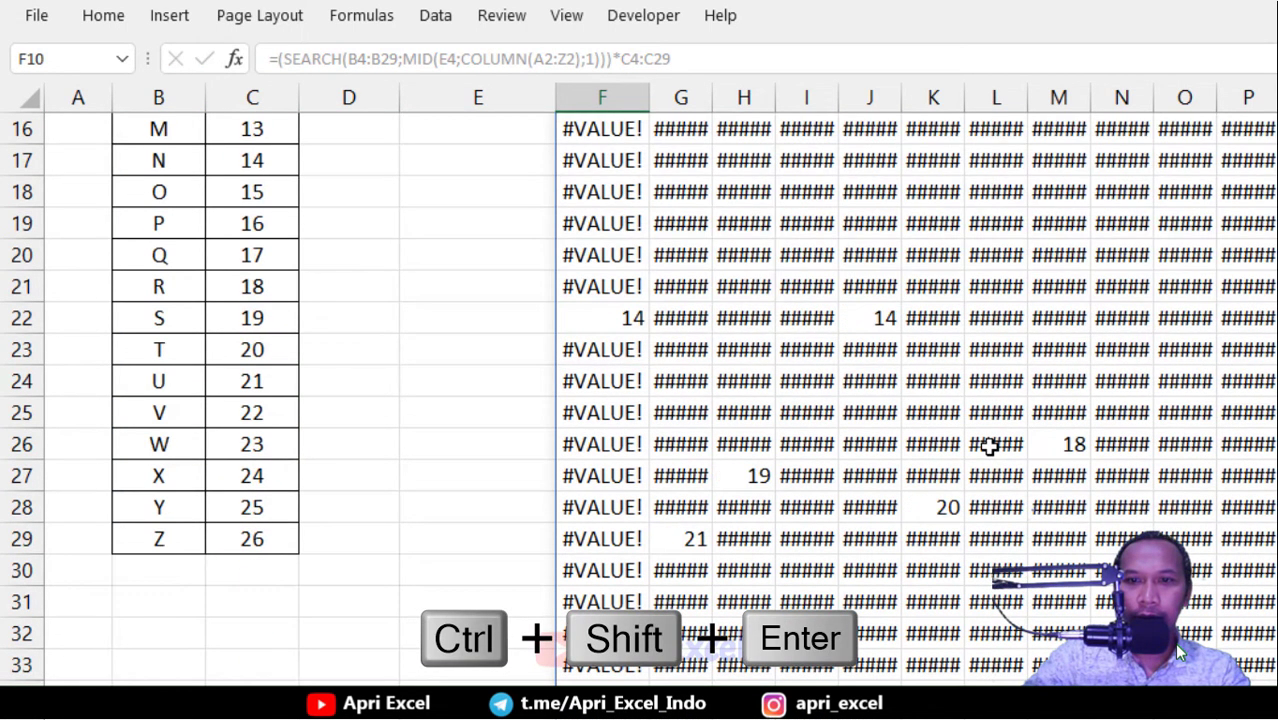
{"action": "left_click", "coordinate": [631, 315]}
{"action": "left_click", "coordinate": [866, 322]}
{"action": "scroll", "coordinate": [829, 399], "scroll_direction": "up", "scroll_amount": 5}
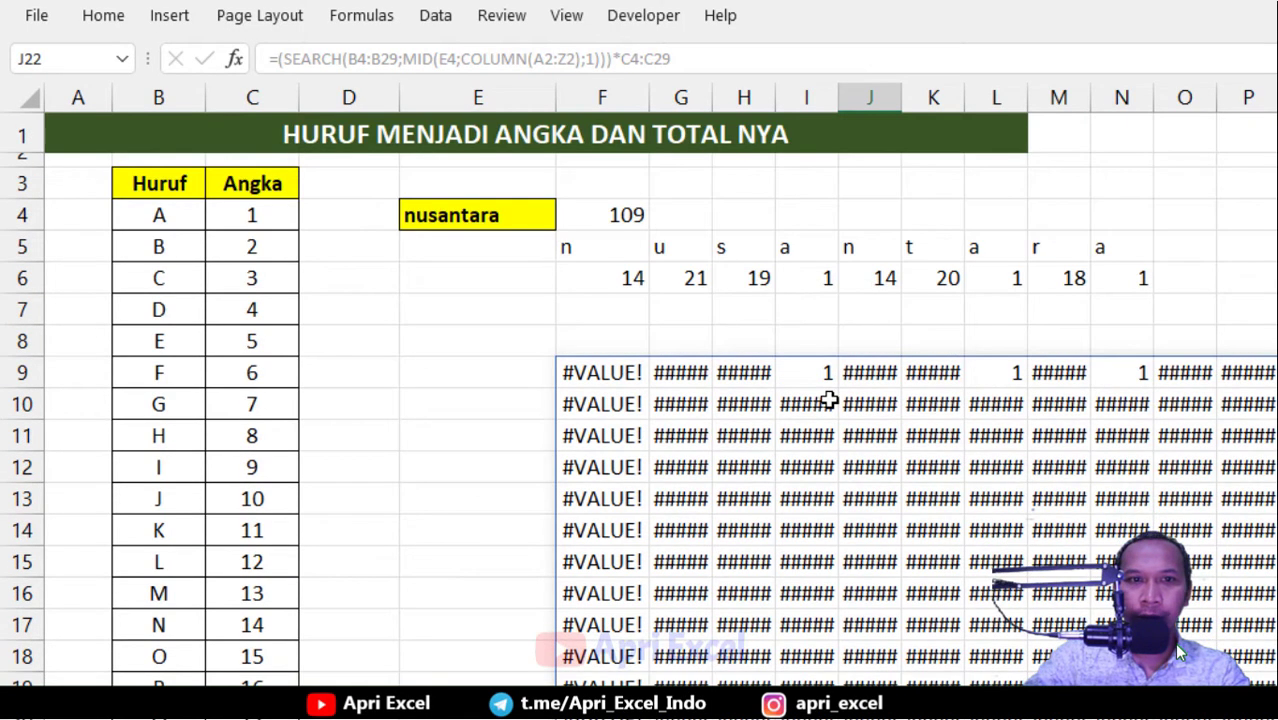
{"action": "double_click", "coordinate": [600, 372]}
{"action": "left_click", "coordinate": [578, 372]}
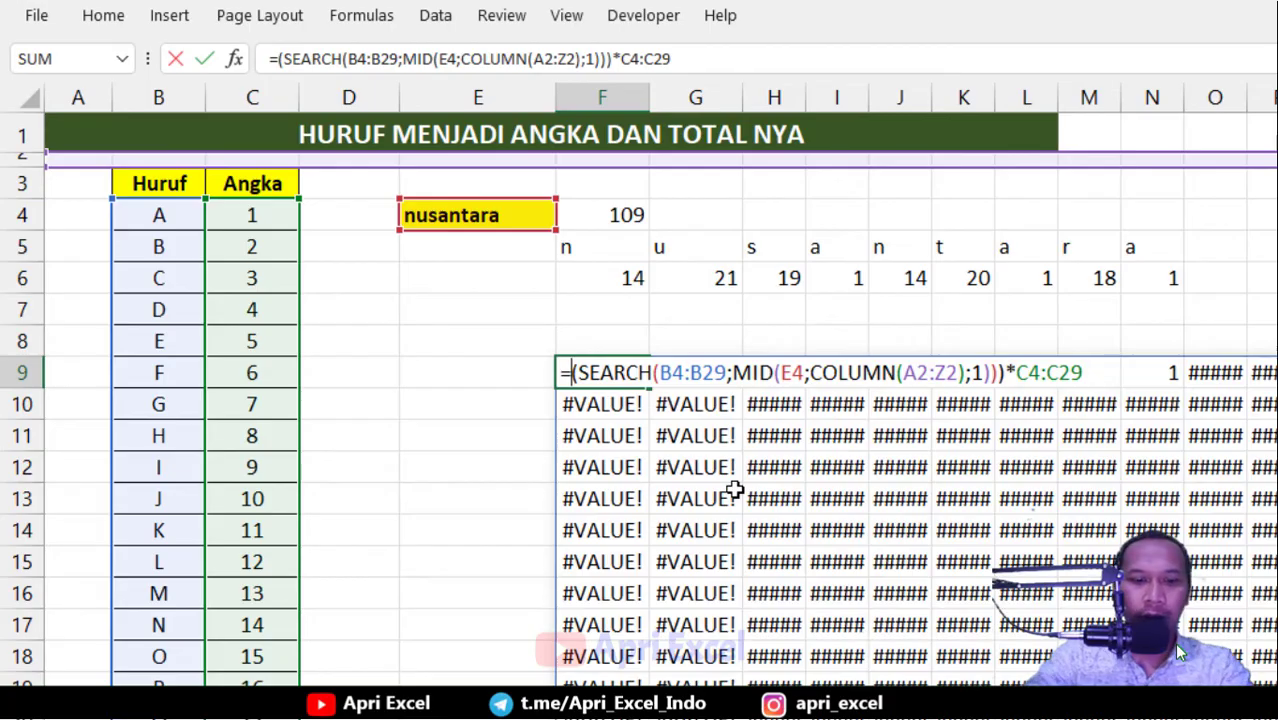
{"action": "type", "text": "i"}
{"action": "type", "text": "ferror"}
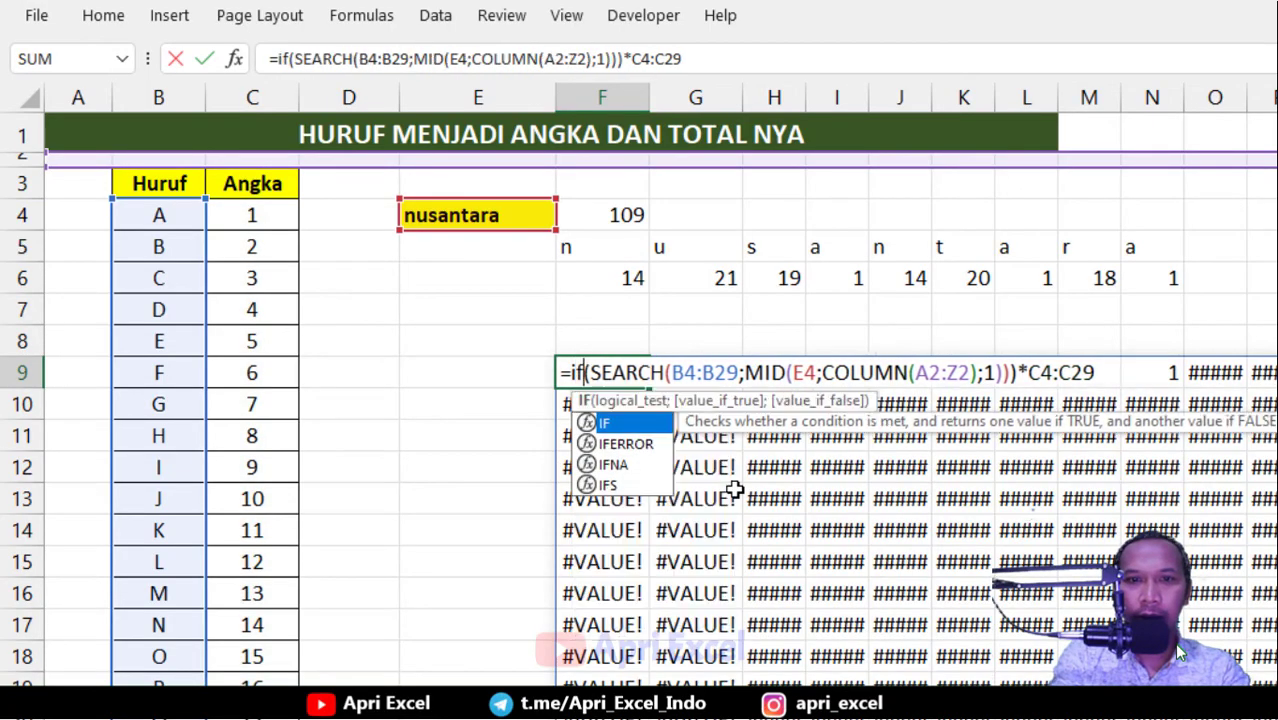
{"action": "type", "text": "("}
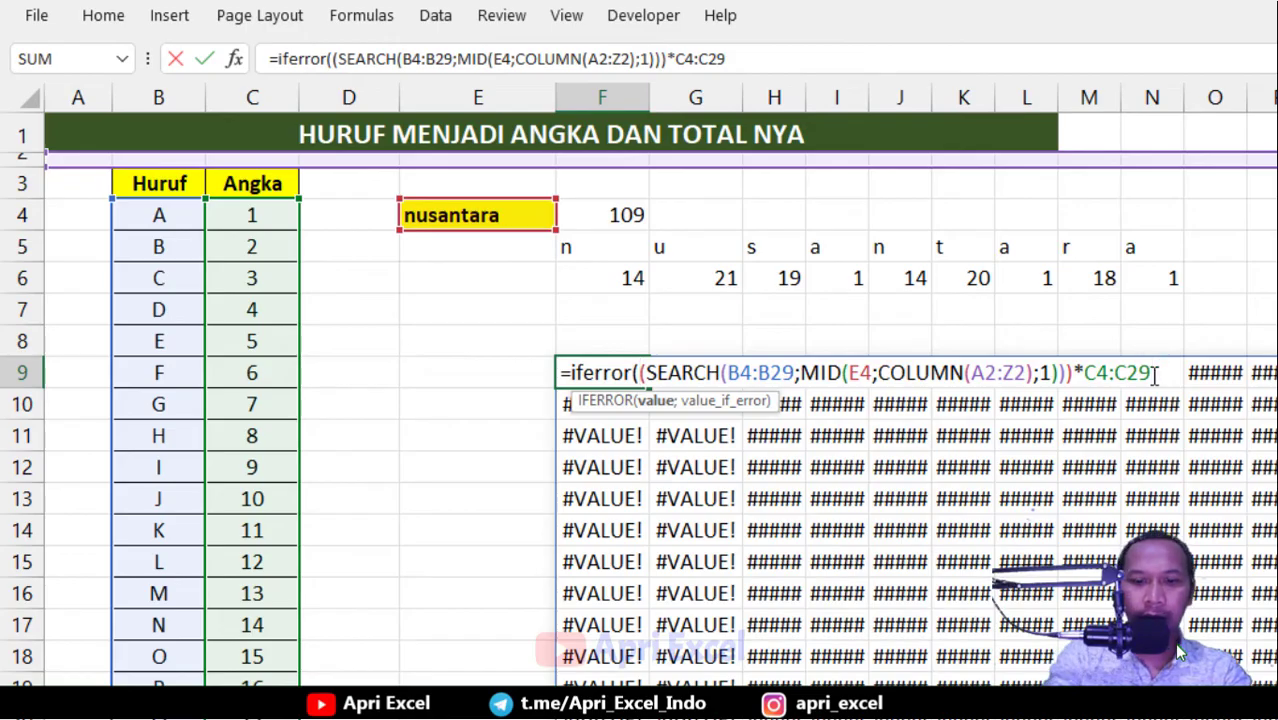
{"action": "type", "text": ";\"\""}
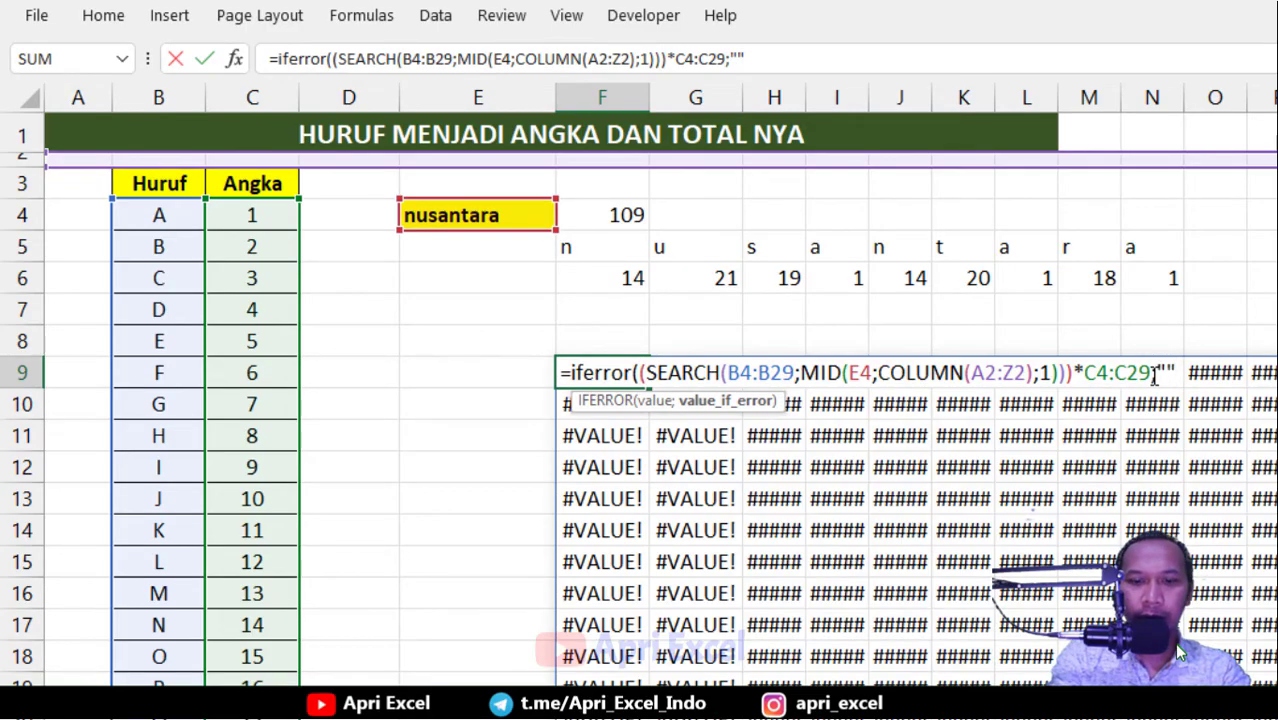
{"action": "type", "text": ")"}
{"action": "key", "text": "ctrl+shift+Return"}
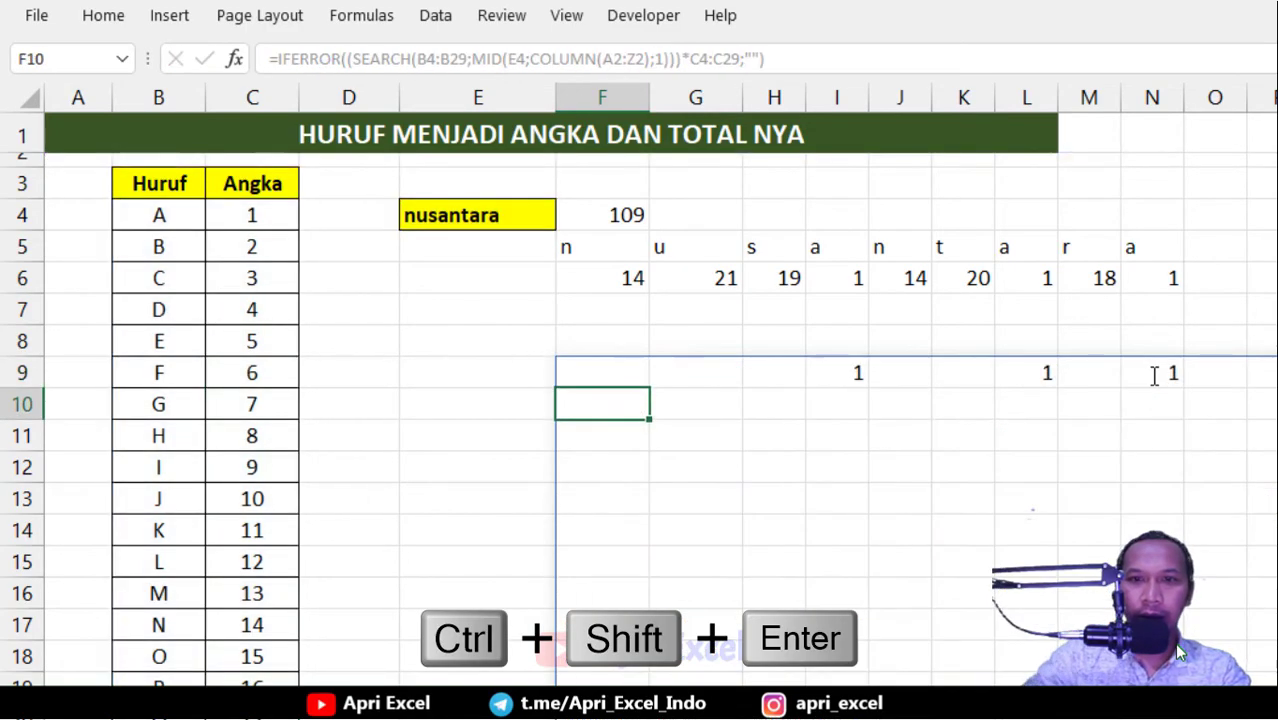
- Wrap the F9 IFERROR formula in SUM to total the letter values, entered as an array formula
{"action": "scroll", "coordinate": [1201, 408], "scroll_direction": "down", "scroll_amount": 7}
{"action": "scroll", "coordinate": [1201, 399], "scroll_direction": "up", "scroll_amount": 6}
{"action": "left_click", "coordinate": [591, 273]}
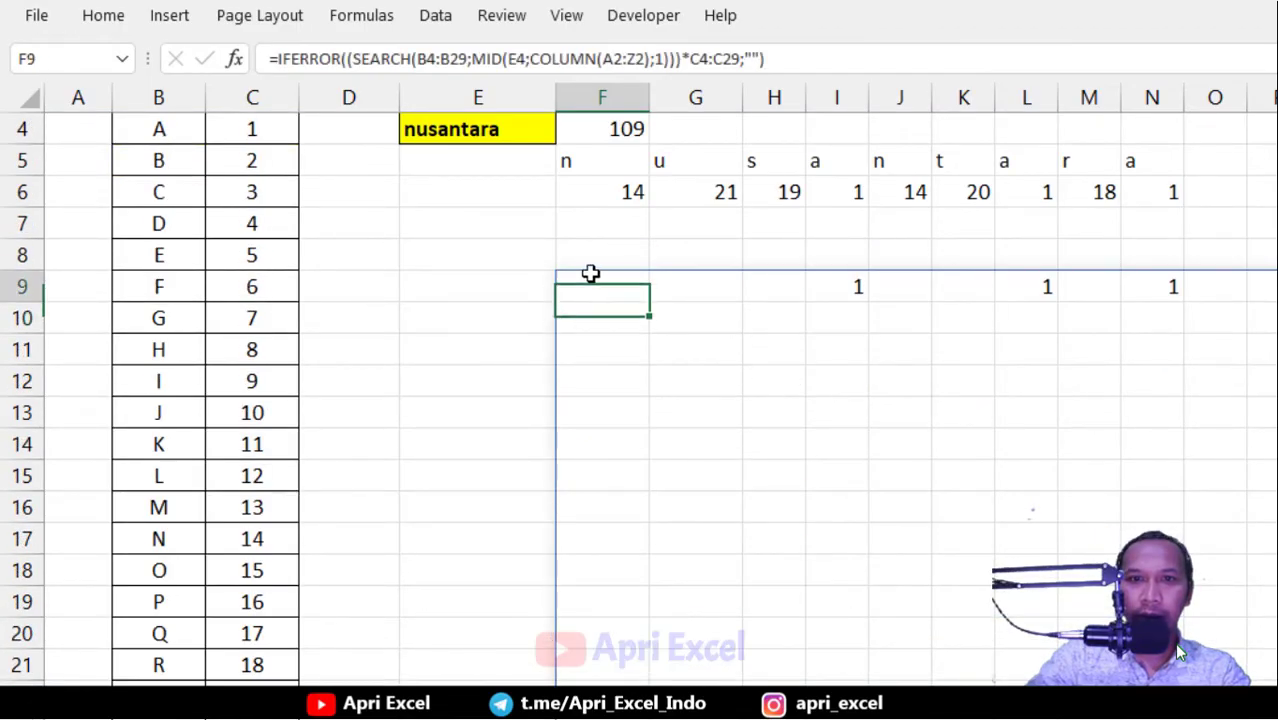
{"action": "double_click", "coordinate": [588, 288]}
{"action": "left_click", "coordinate": [572, 287]}
{"action": "type", "text": "sum("}
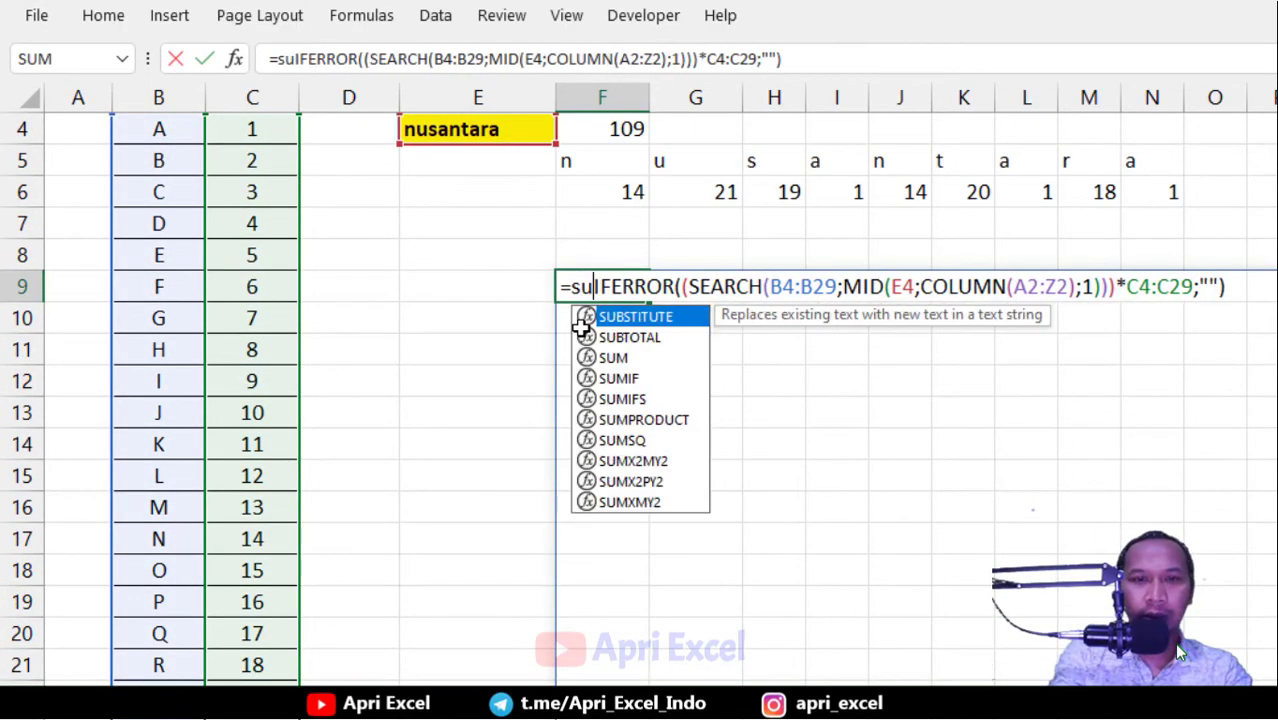
{"action": "left_click", "coordinate": [1259, 292]}
{"action": "key", "text": "ctrl+shift+Return"}
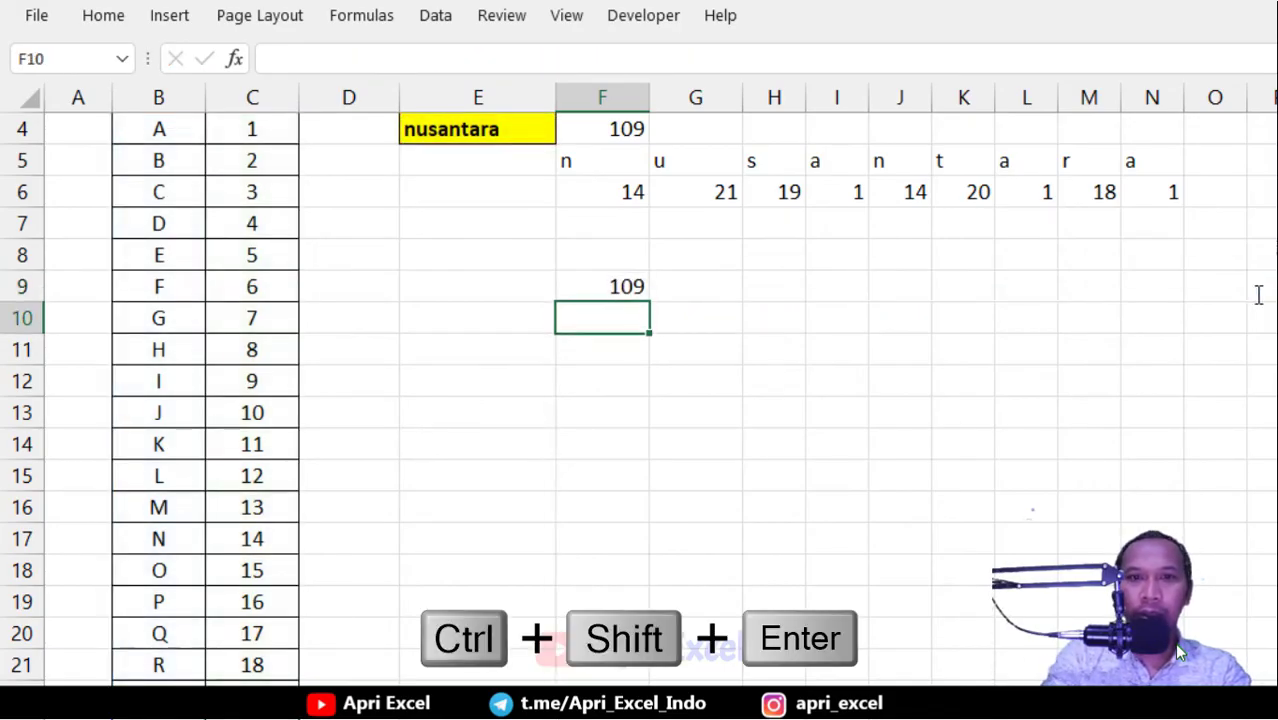
- Label the single-formula total by entering "Jumlah" in E9
{"action": "scroll", "coordinate": [613, 391], "scroll_direction": "up", "scroll_amount": 1}
{"action": "left_click", "coordinate": [613, 380]}
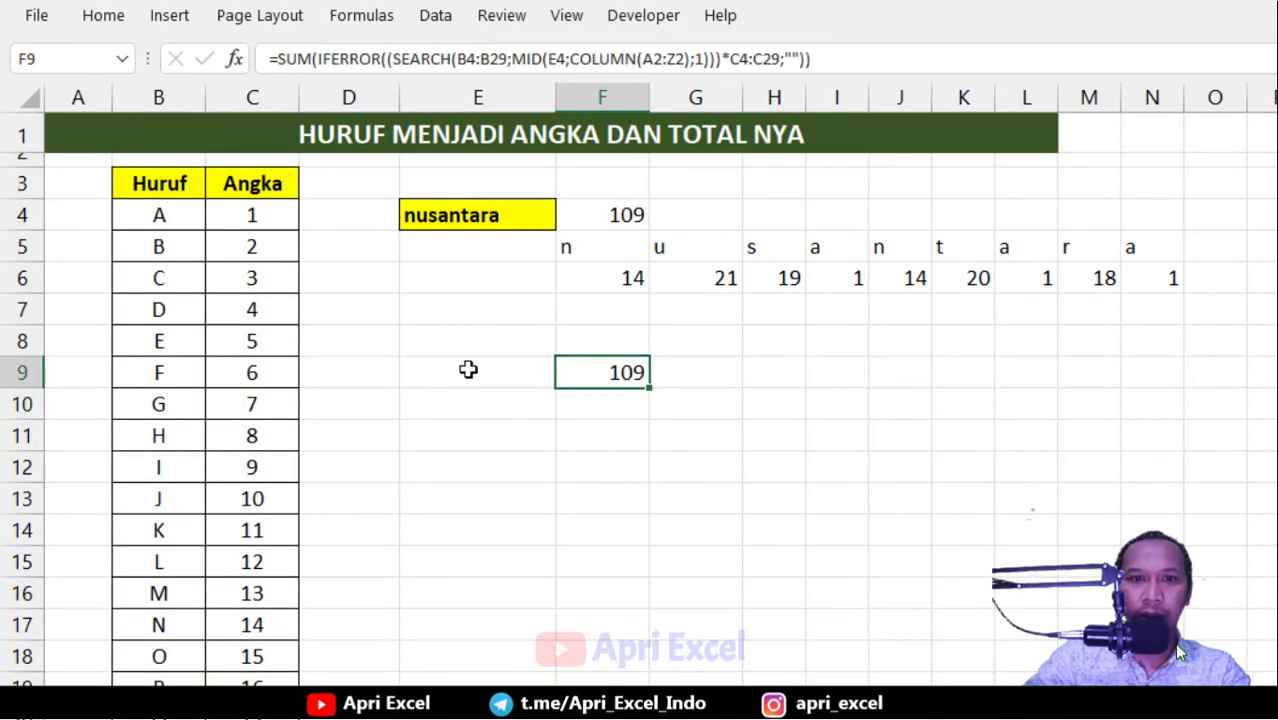
{"action": "left_click", "coordinate": [465, 370]}
{"action": "type", "text": "Jumlah"}
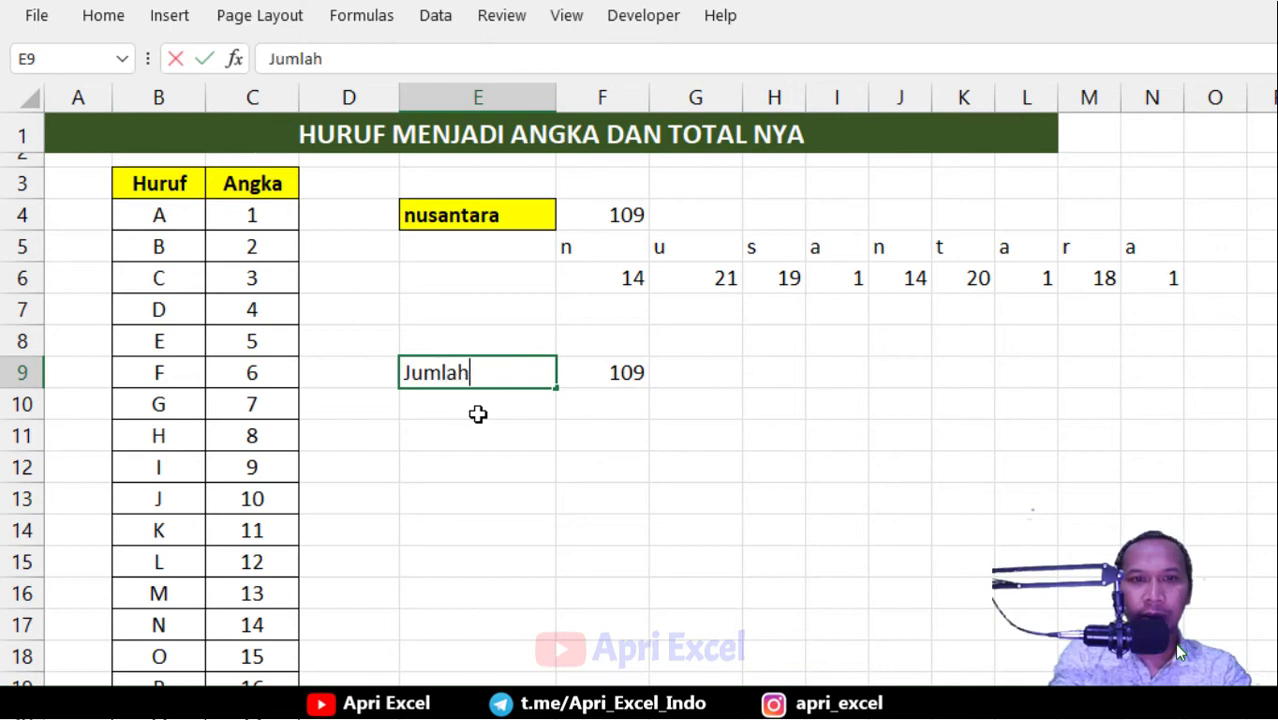
{"action": "key", "text": "Return"}
{"action": "left_click", "coordinate": [610, 379]}
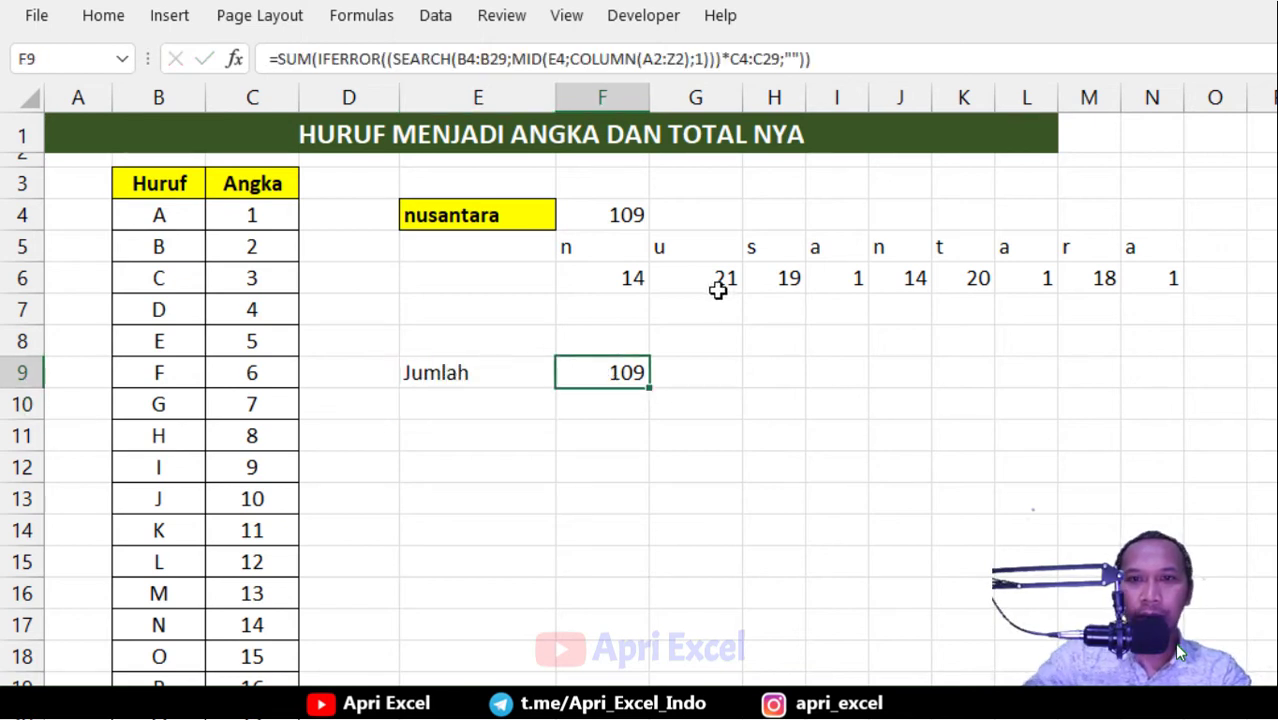
- Replace the word in E4 with "Apri excel" and compare the totals in F4 and F9
{"action": "left_click", "coordinate": [494, 216]}
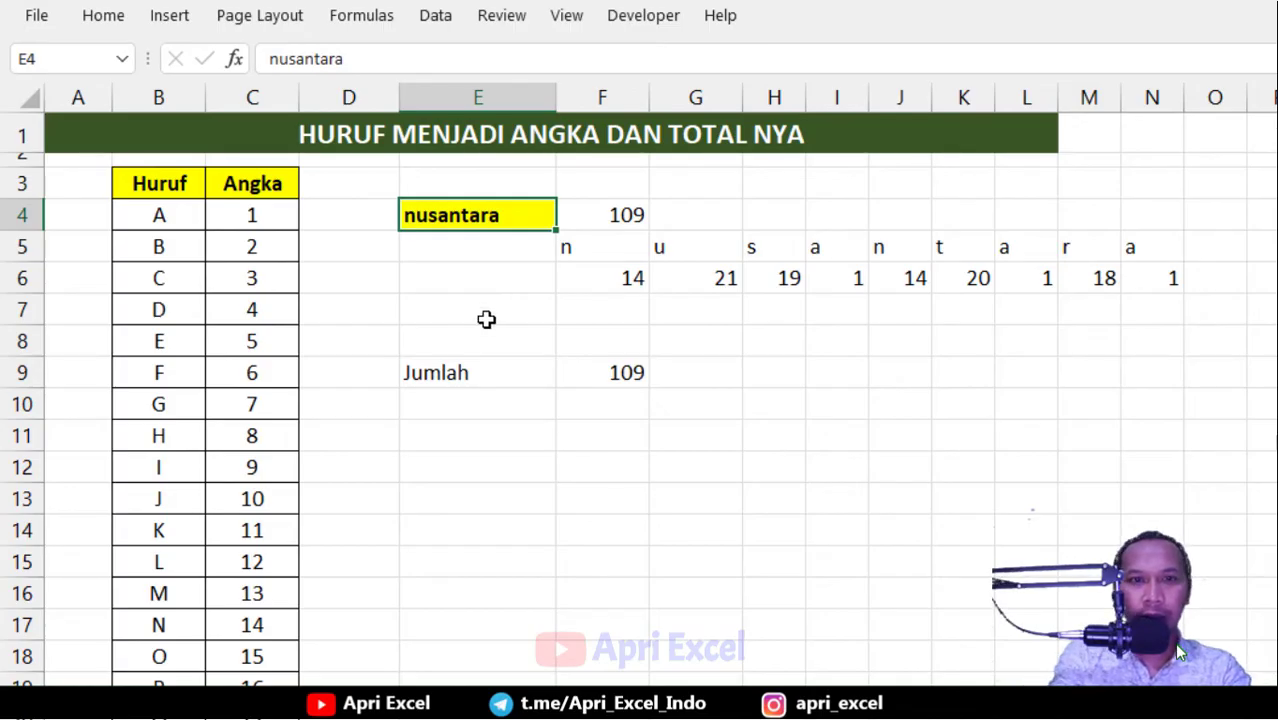
{"action": "type", "text": "Apri excel"}
{"action": "key", "text": "Return"}
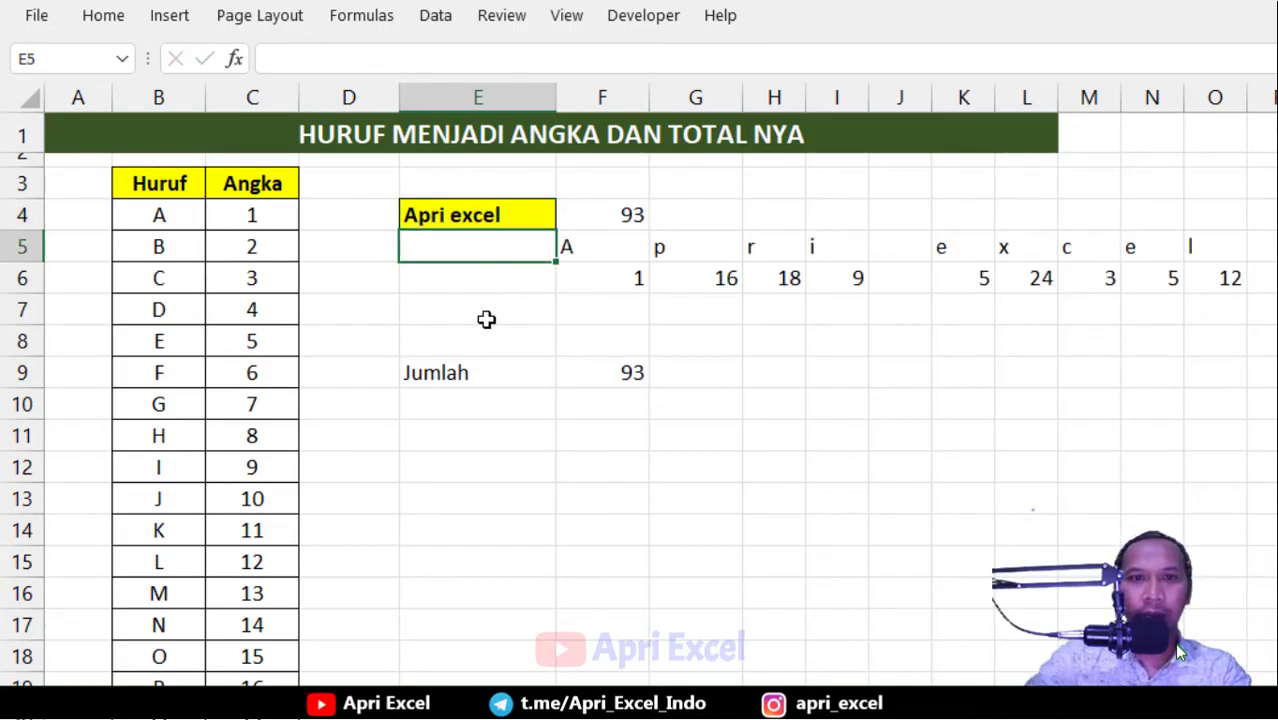
{"action": "left_click", "coordinate": [632, 216]}
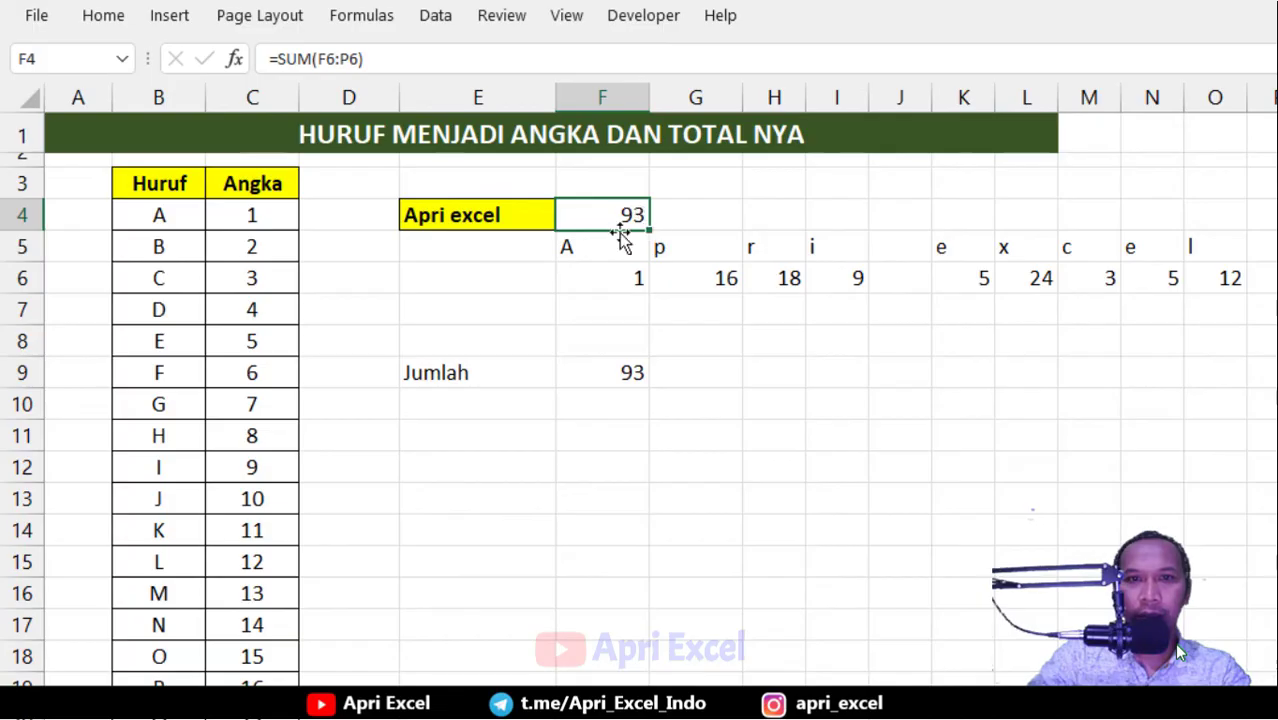
{"action": "left_click", "coordinate": [623, 402]}
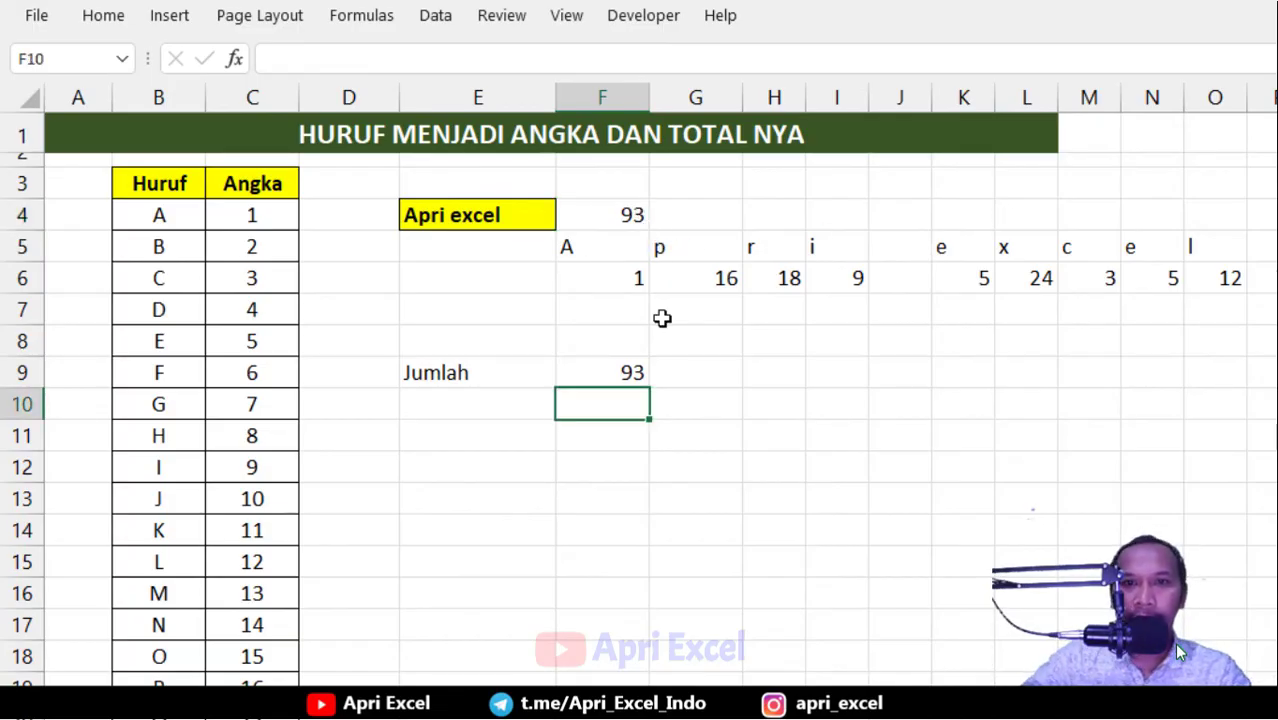
{"action": "left_click", "coordinate": [588, 284]}
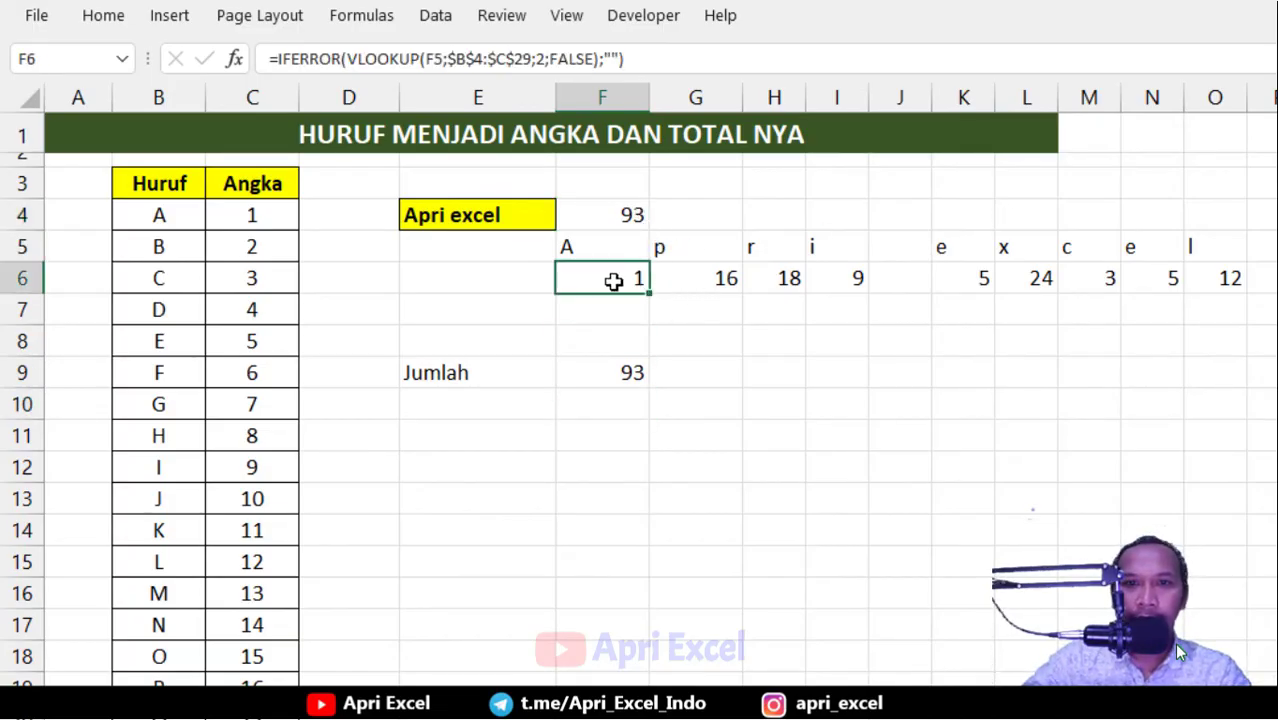
- Enter =MID(E4;ROW(A1:A26);1) in F11 as an array formula to split the E4 text into letters down the column
{"action": "left_click", "coordinate": [588, 430]}
{"action": "type", "text": "="}
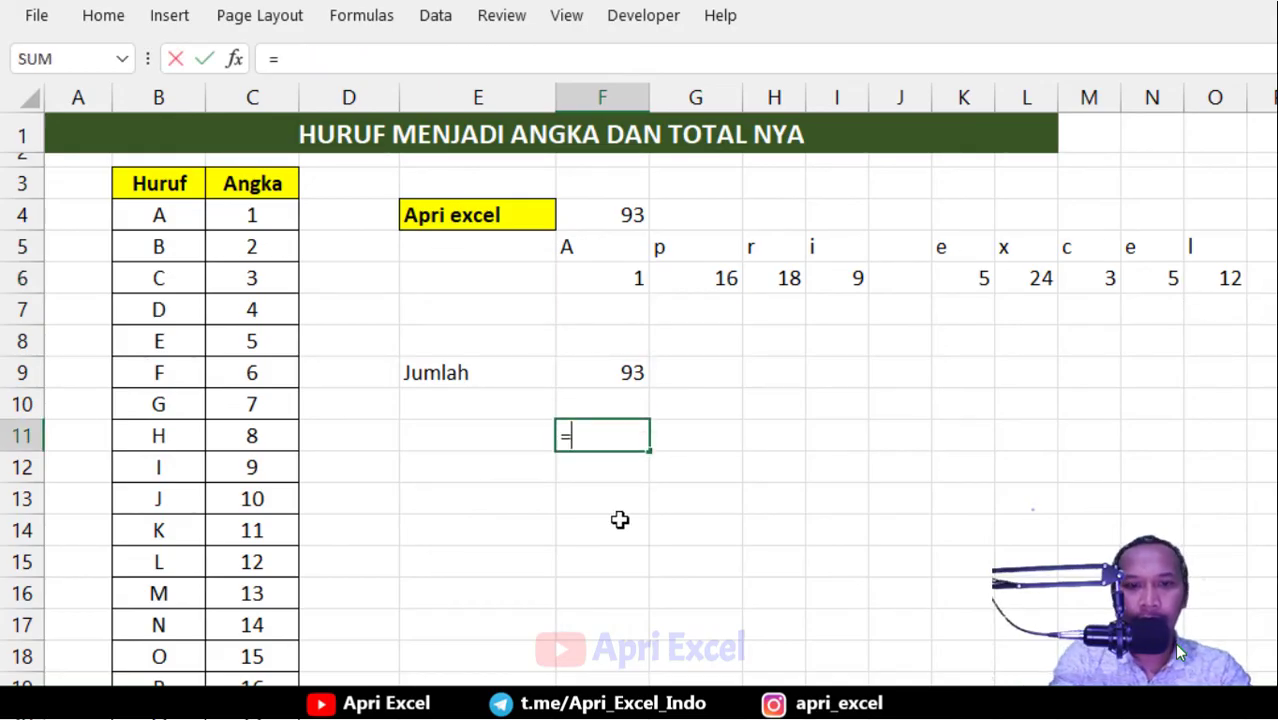
{"action": "type", "text": "mid("}
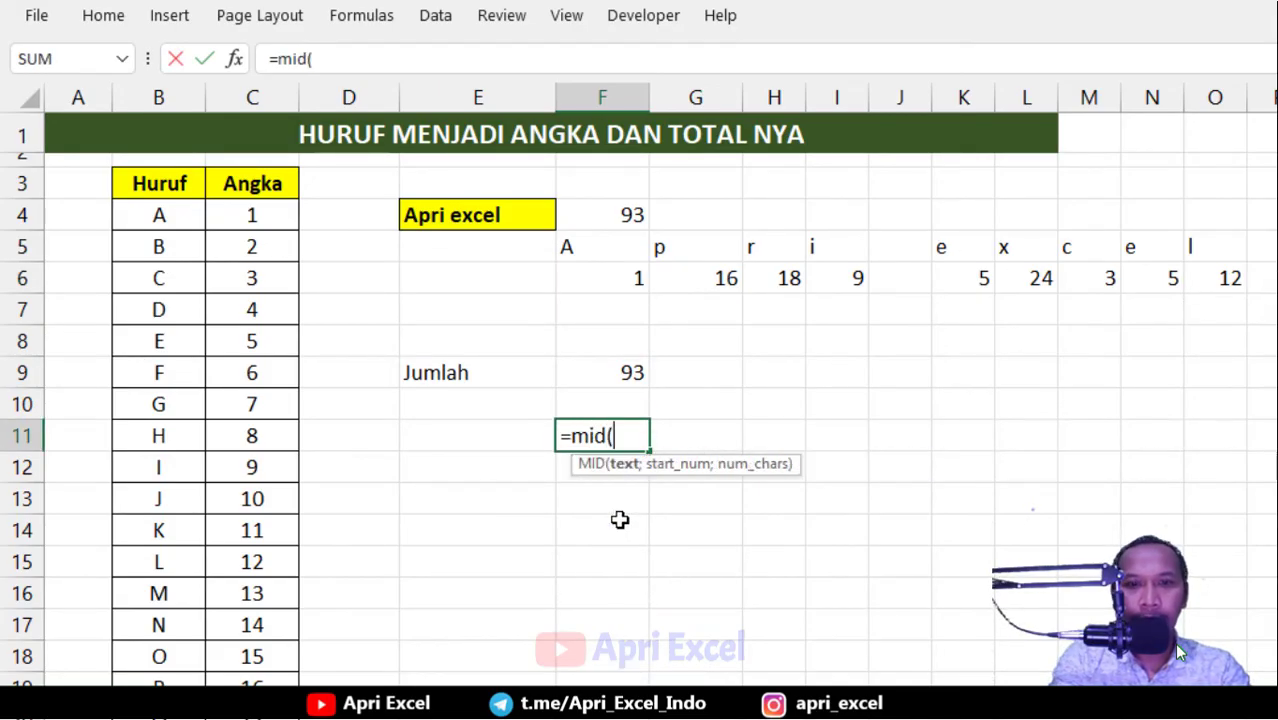
{"action": "left_click", "coordinate": [473, 198]}
{"action": "left_click", "coordinate": [468, 212]}
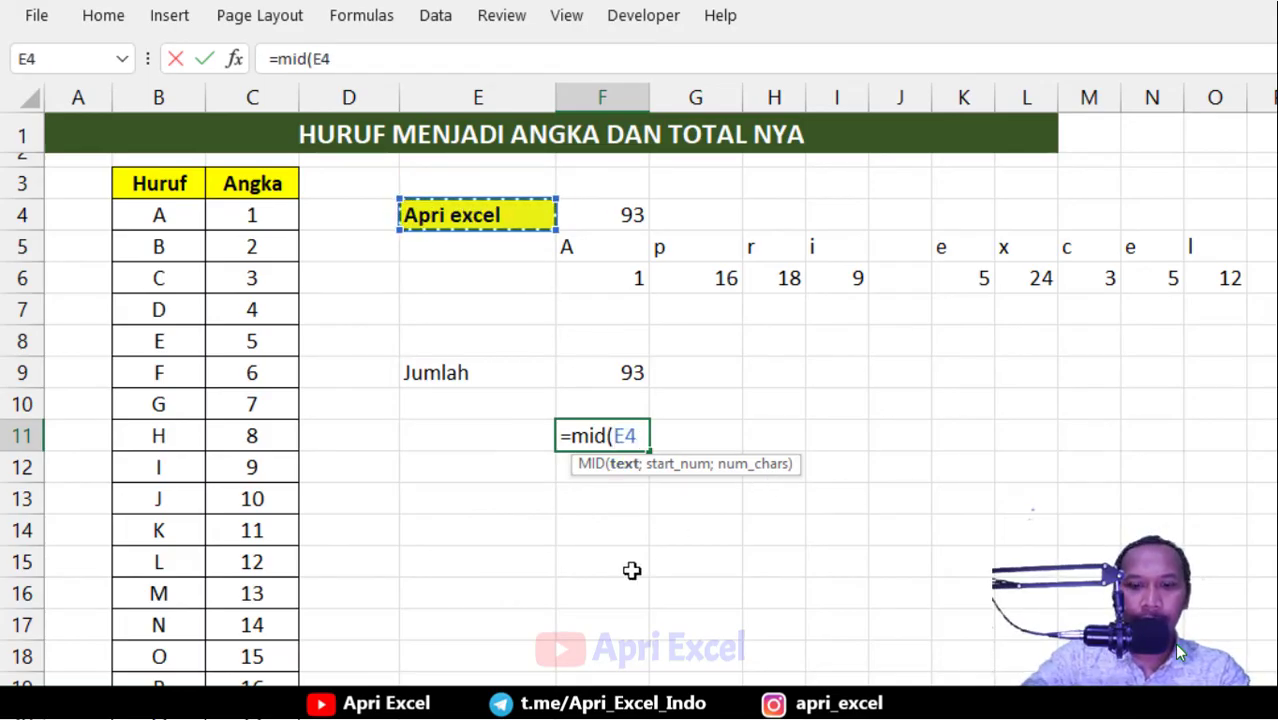
{"action": "type", "text": ";"}
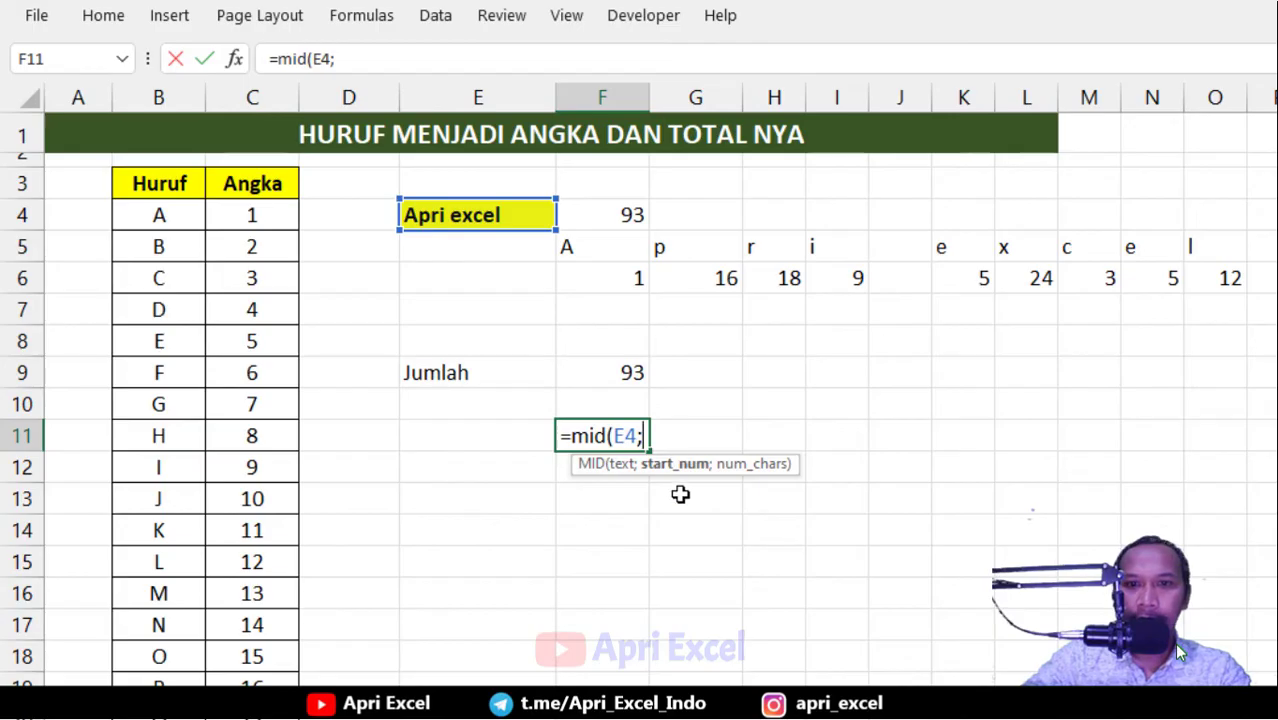
{"action": "type", "text": "row"}
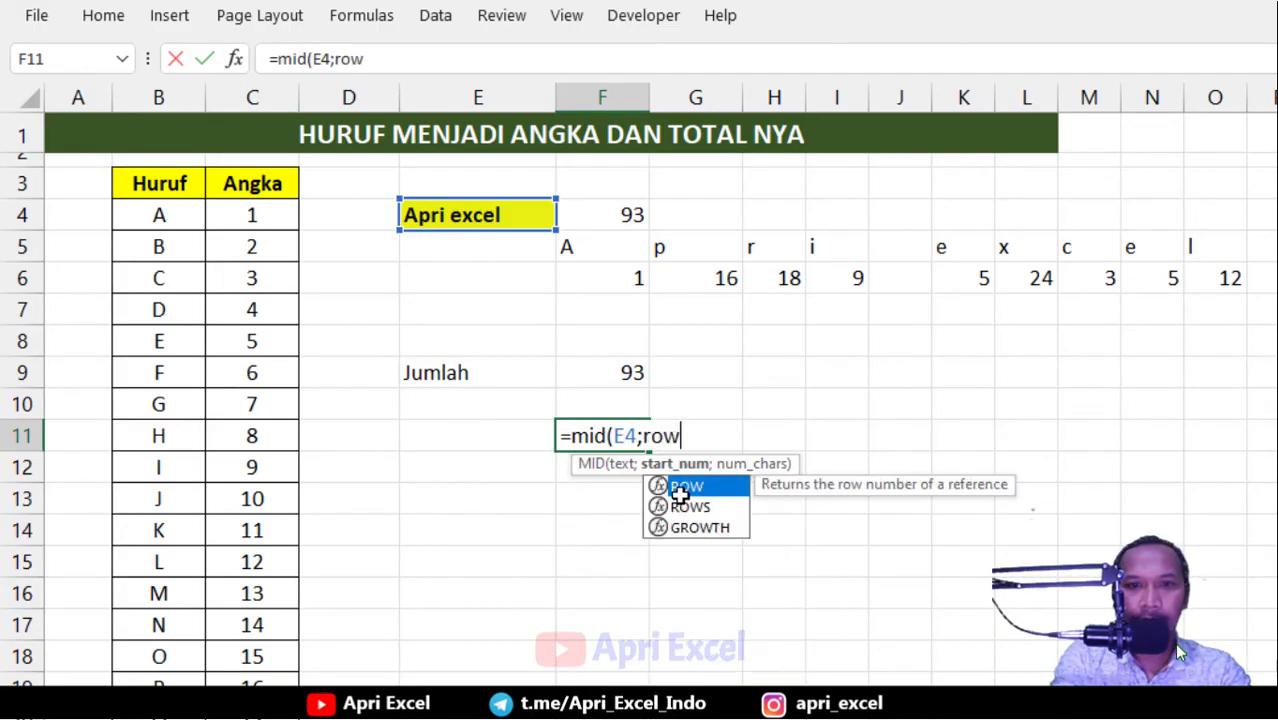
{"action": "type", "text": "("}
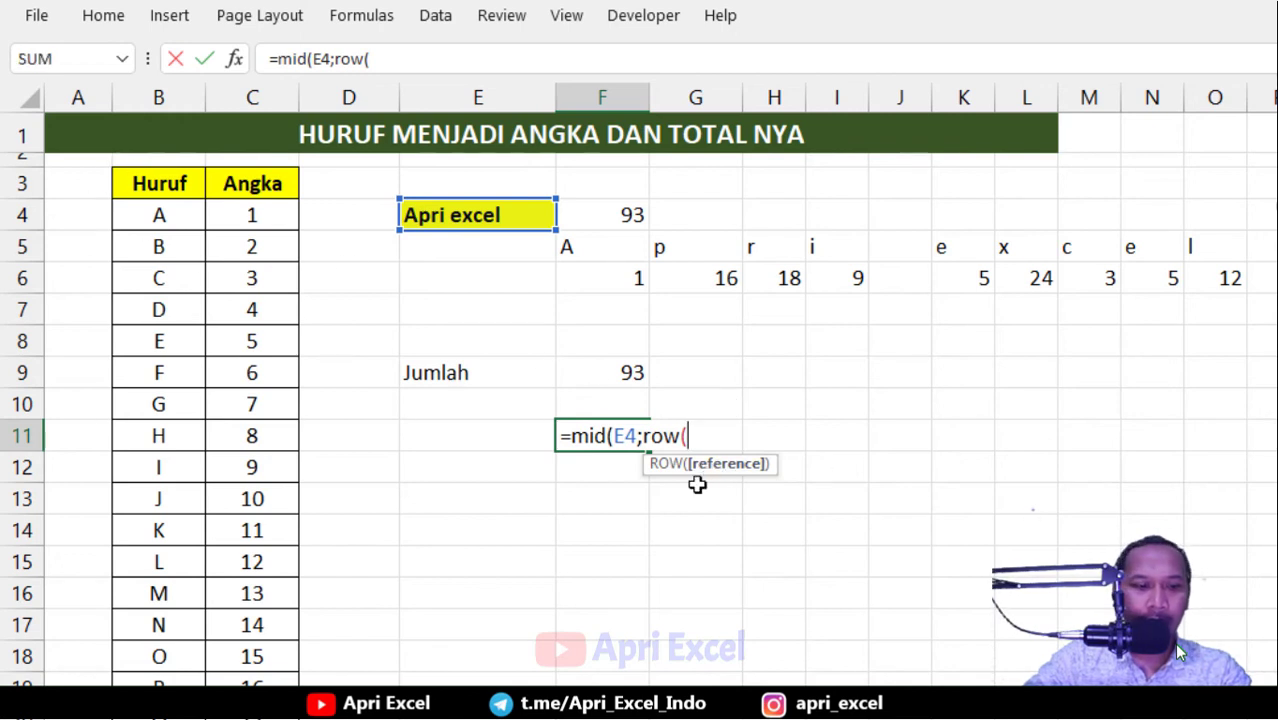
{"action": "type", "text": "a1:a"}
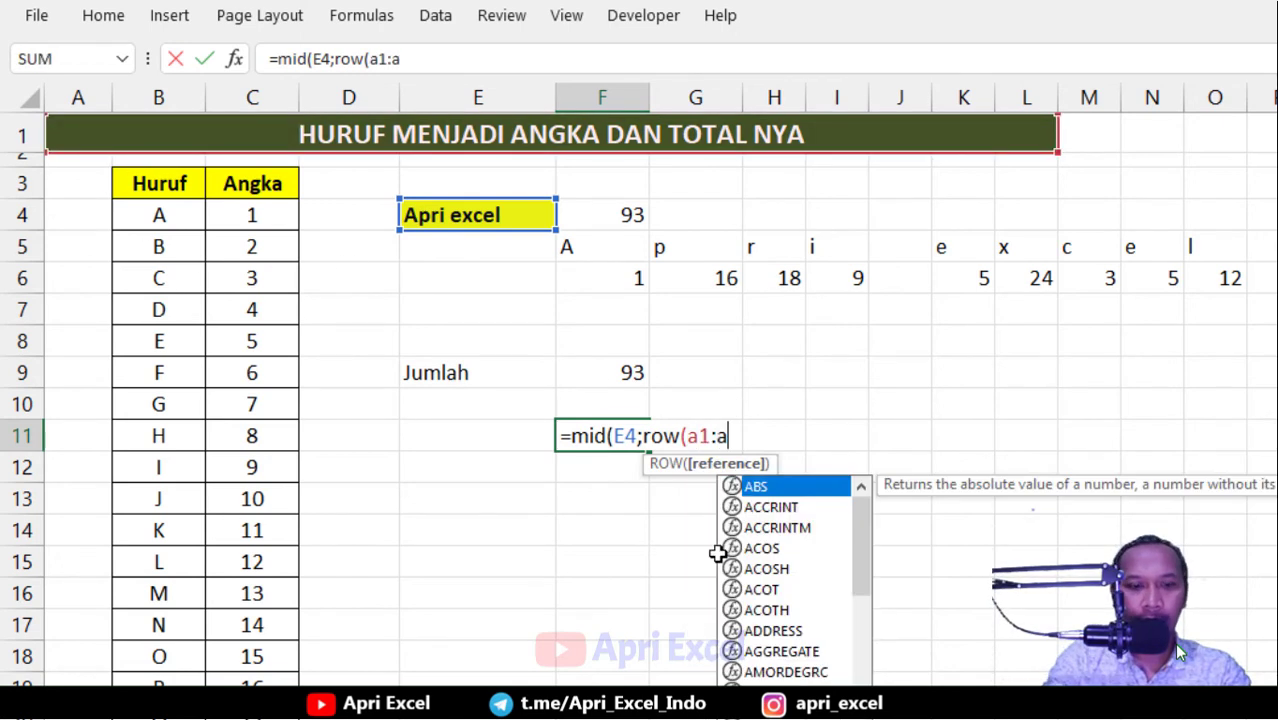
{"action": "type", "text": "26"}
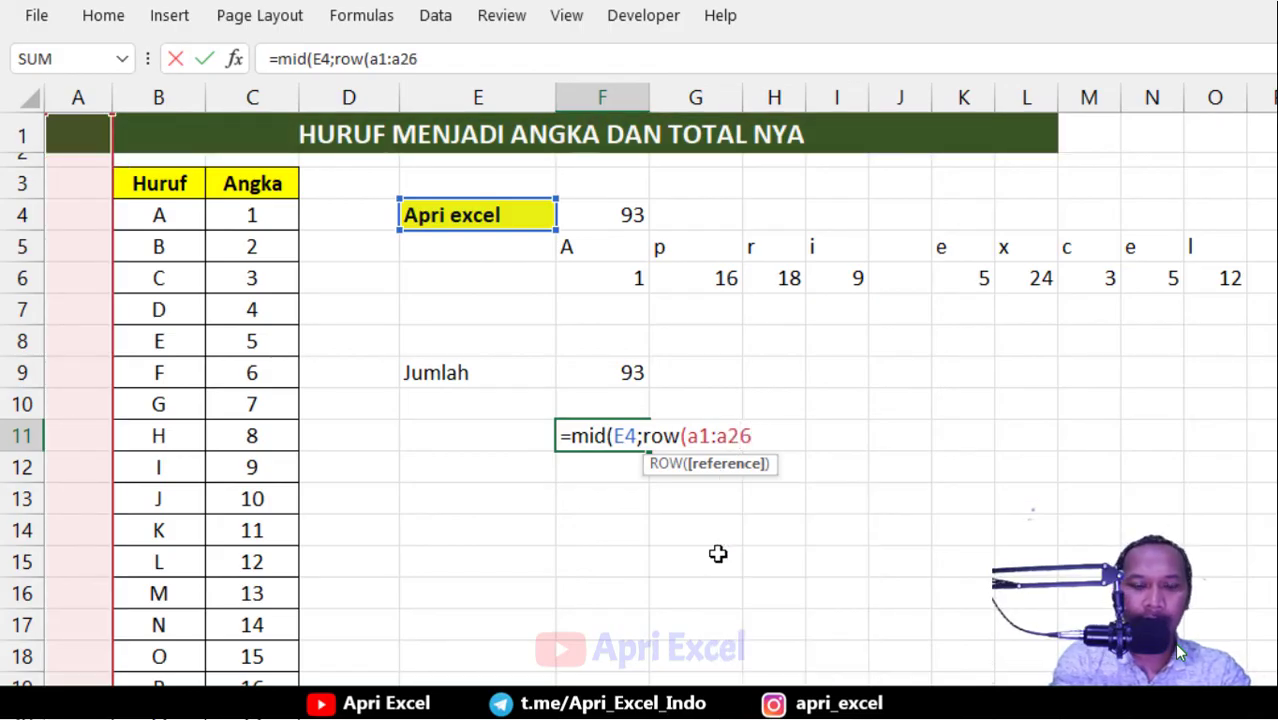
{"action": "type", "text": ");"}
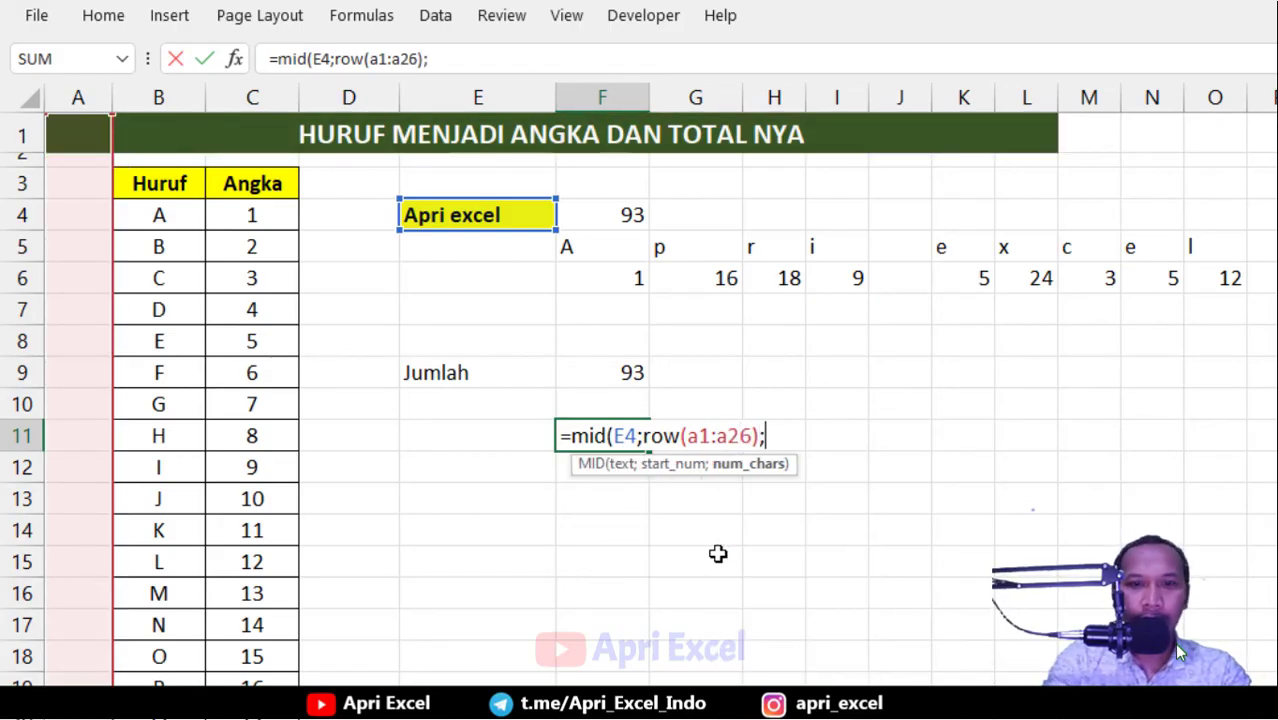
{"action": "type", "text": "1"}
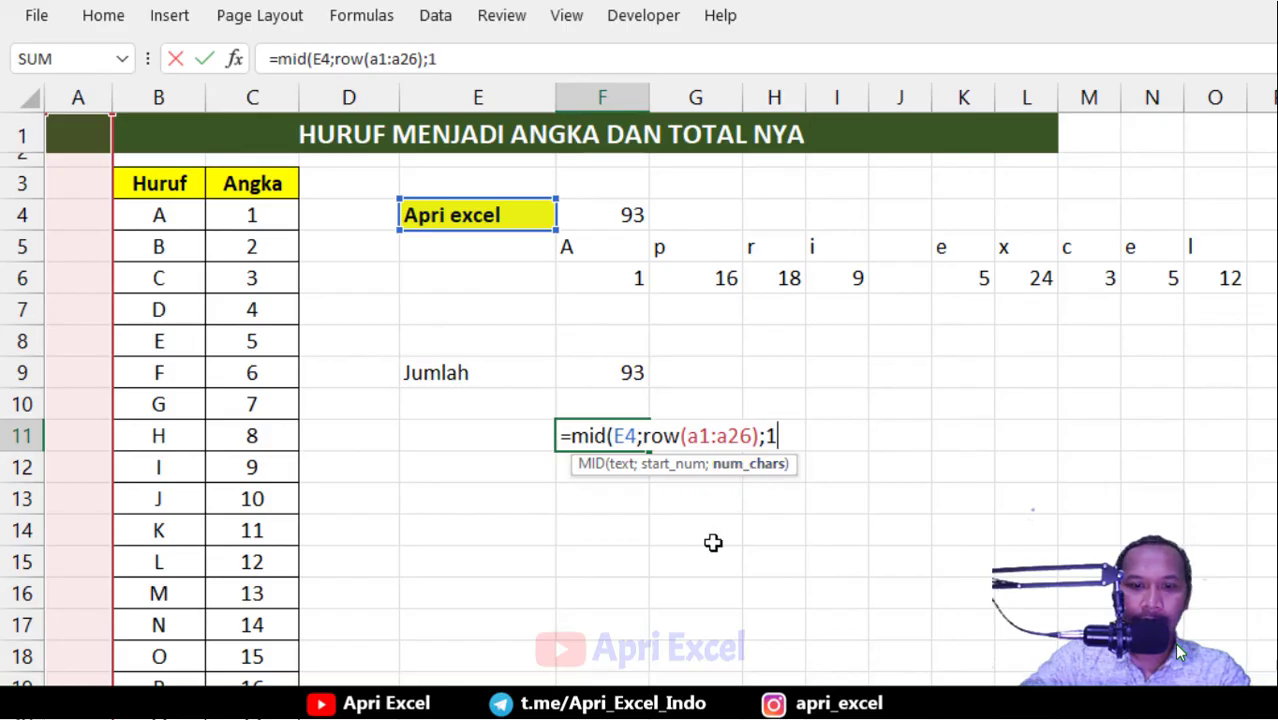
{"action": "type", "text": ")"}
{"action": "key", "text": "ctrl+shift+Return"}
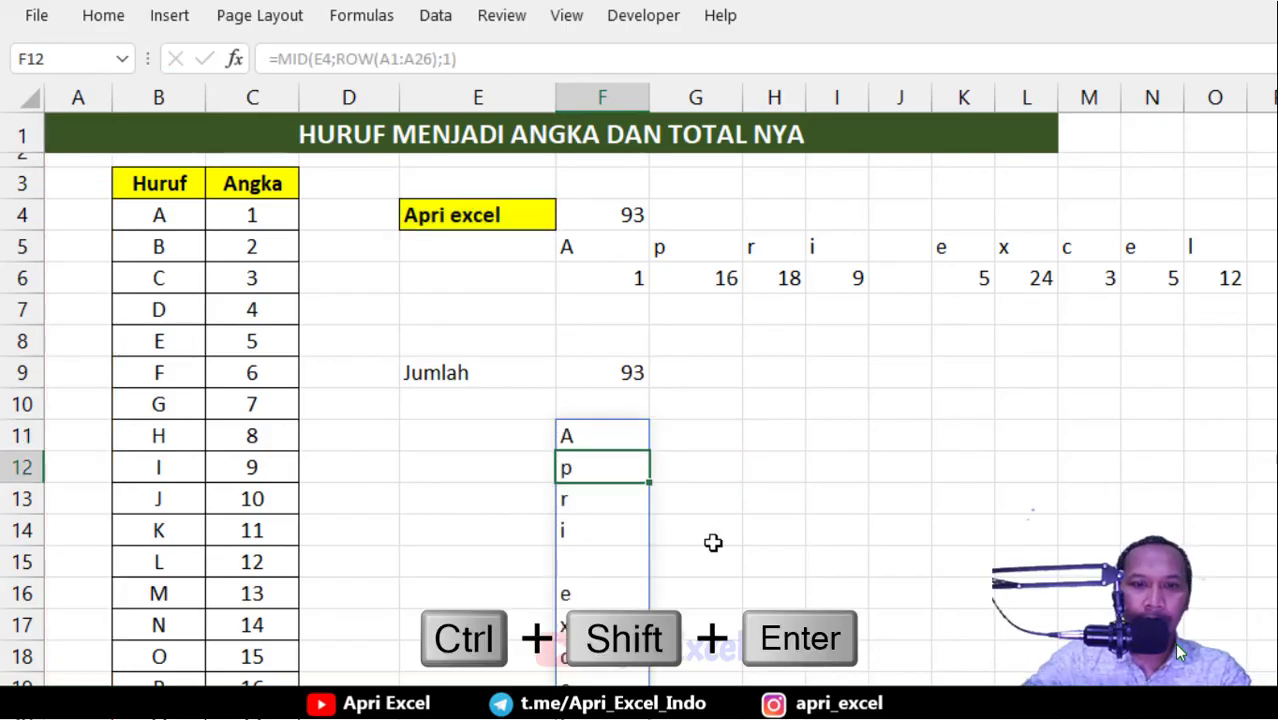
{"action": "scroll", "coordinate": [605, 455], "scroll_direction": "down", "scroll_amount": 9}
{"action": "scroll", "coordinate": [609, 465], "scroll_direction": "up", "scroll_amount": 9}
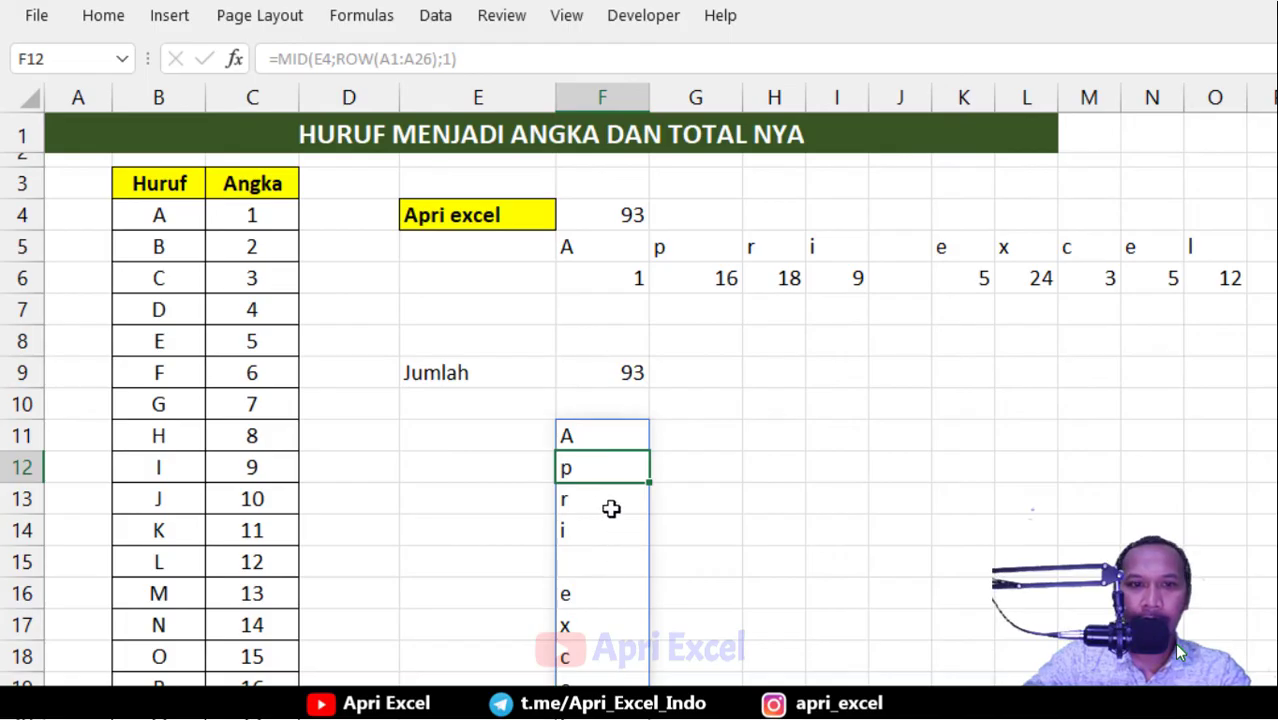
- Wrap the F11 MID formula in VLOOKUP against B4:C29, returning column 2 with exact match (FALSE)
{"action": "double_click", "coordinate": [610, 432]}
{"action": "left_click", "coordinate": [571, 437]}
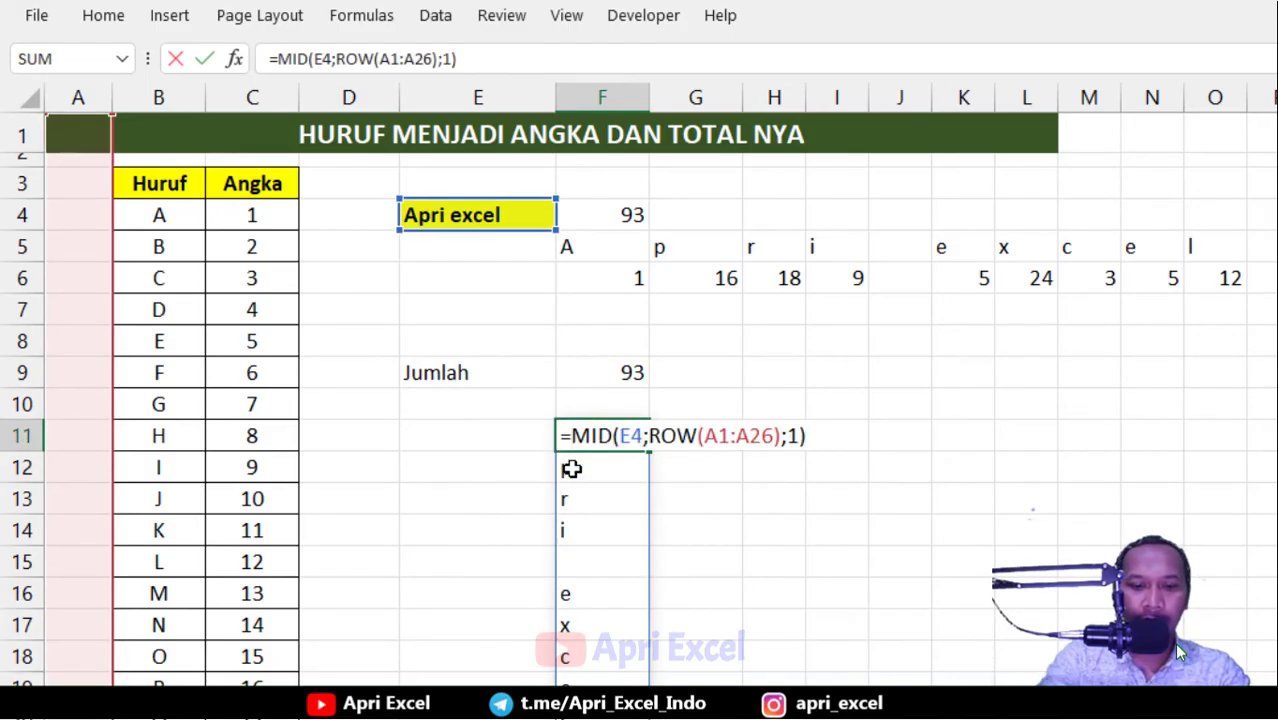
{"action": "type", "text": "c"}
{"action": "key", "text": "BackSpace"}
{"action": "type", "text": "vlookup"}
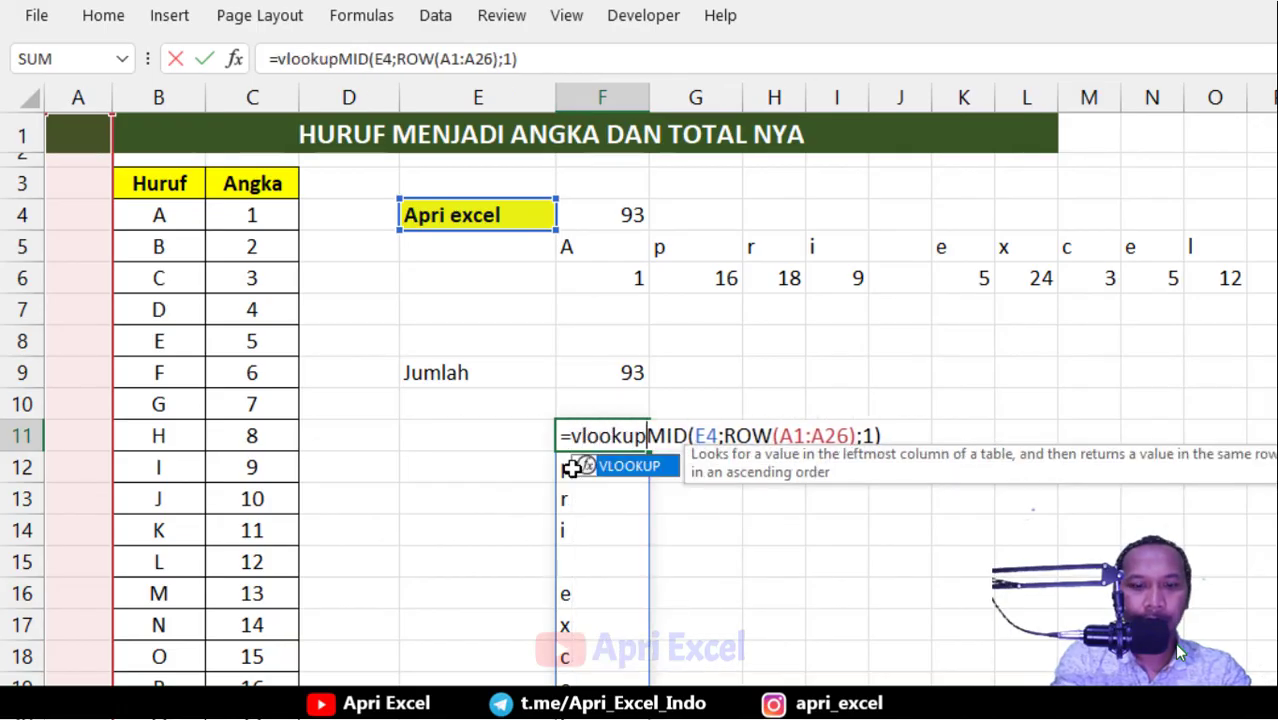
{"action": "type", "text": "(MID(E4"}
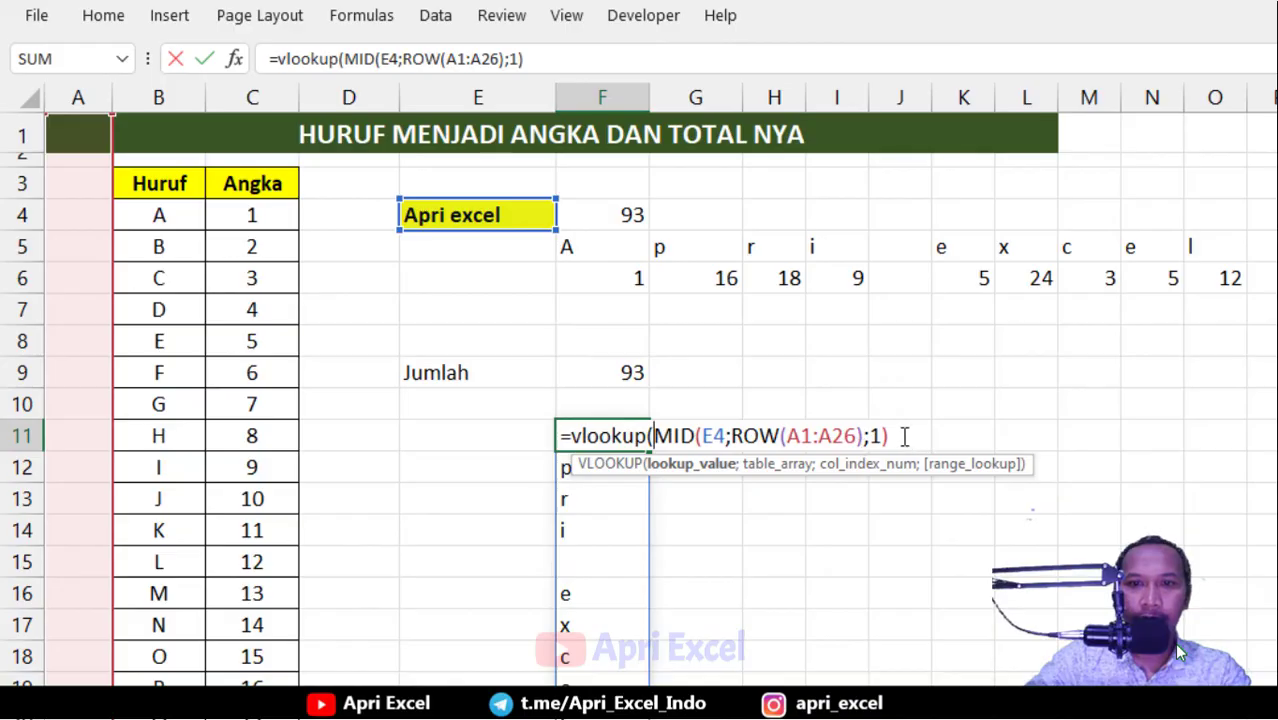
{"action": "type", "text": ";"}
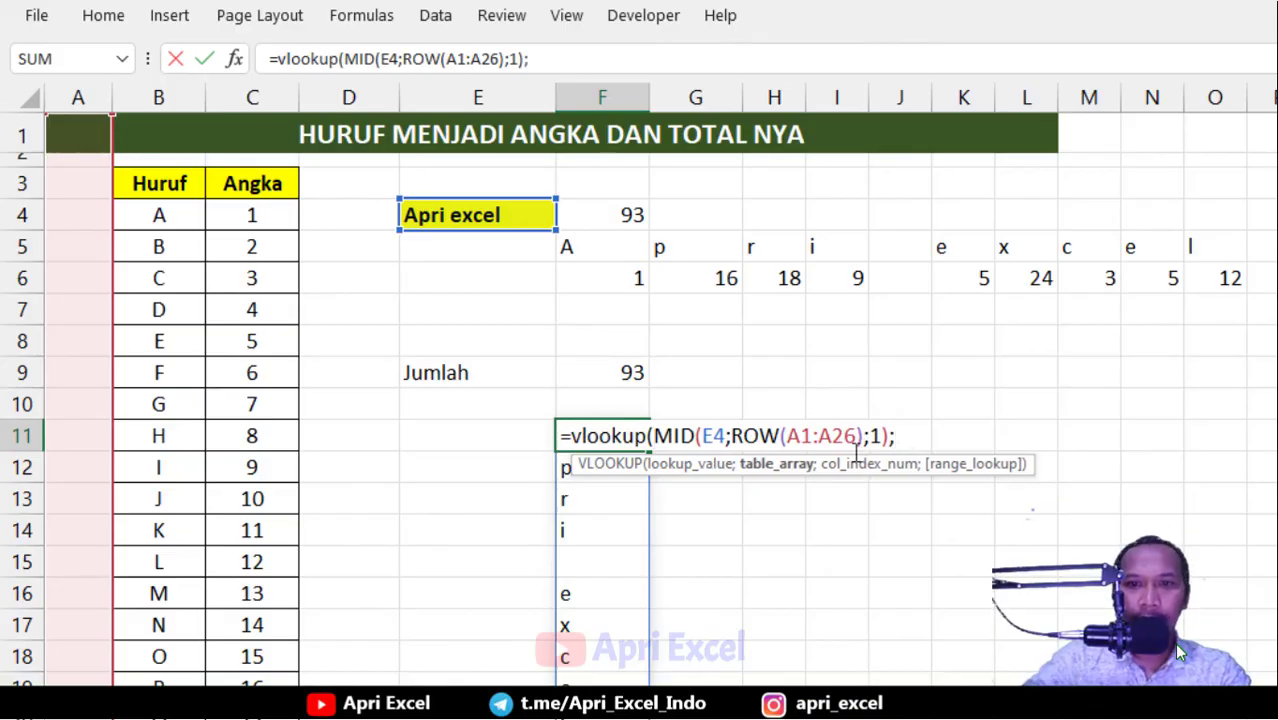
{"action": "left_click_drag", "start_coordinate": [150, 215], "coordinate": [250, 715]}
{"action": "scroll", "coordinate": [950, 545], "scroll_direction": "up", "scroll_amount": 3}
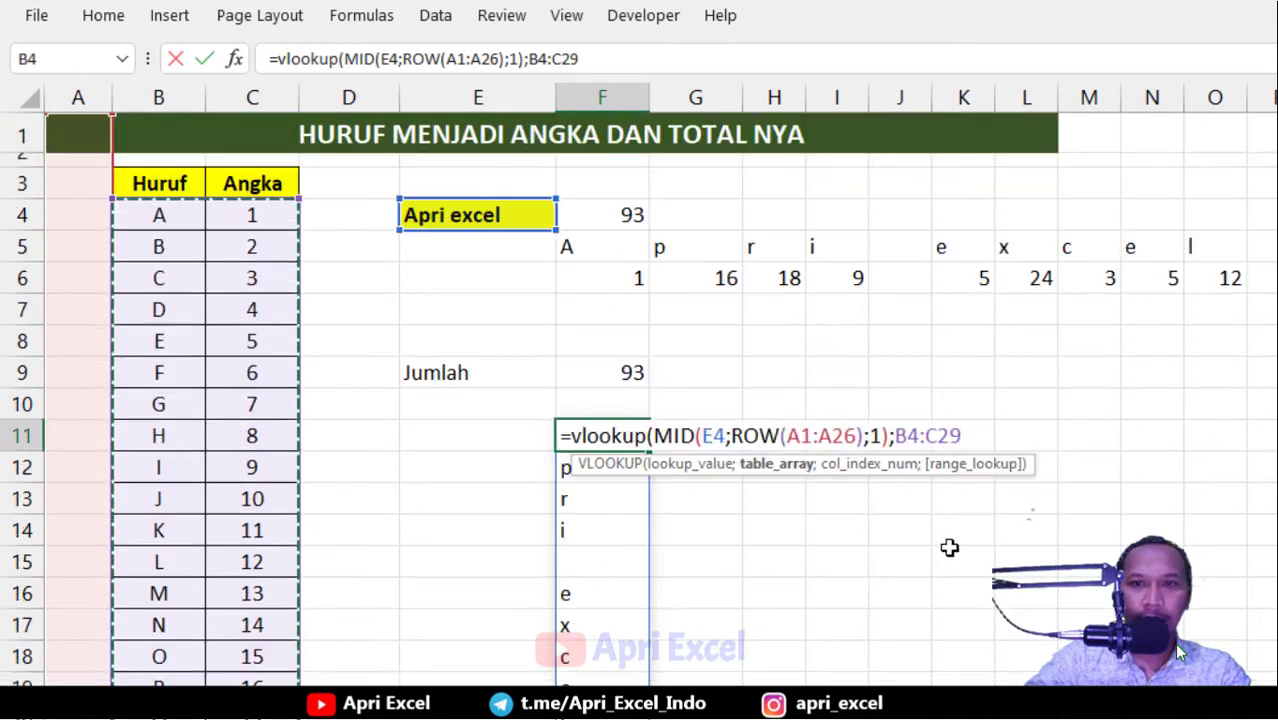
{"action": "type", "text": ";"}
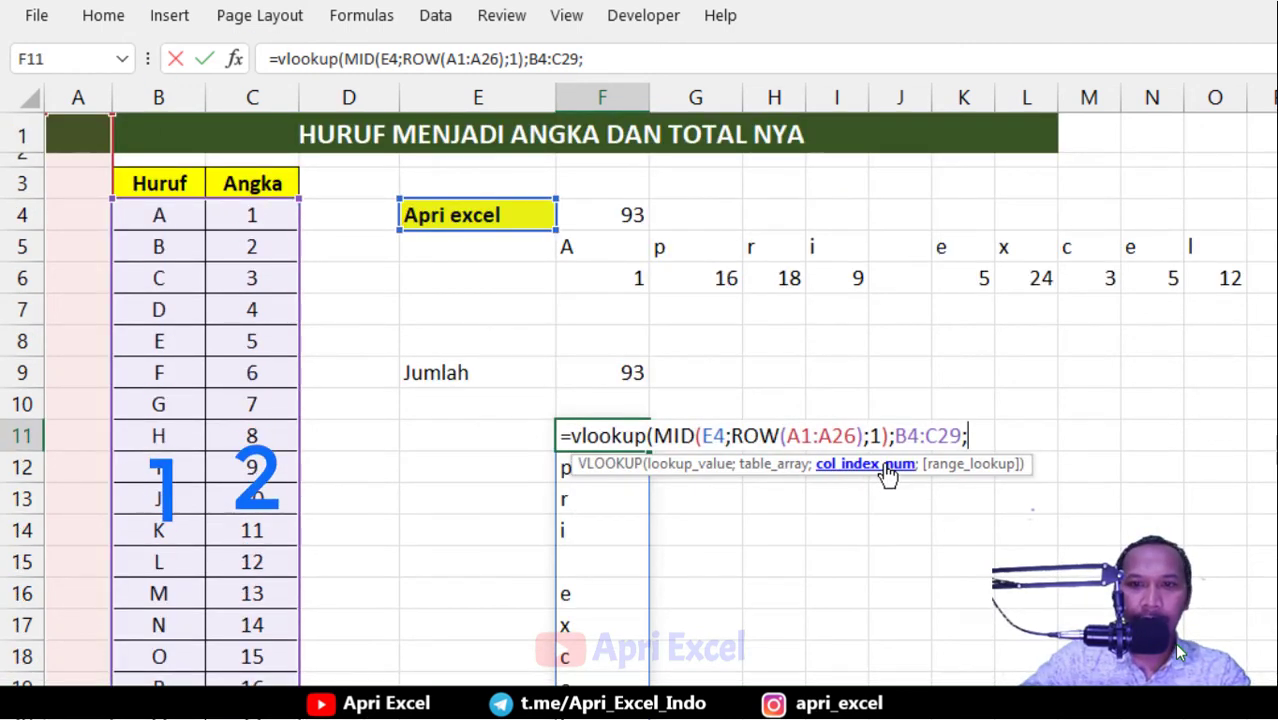
{"action": "type", "text": "2;"}
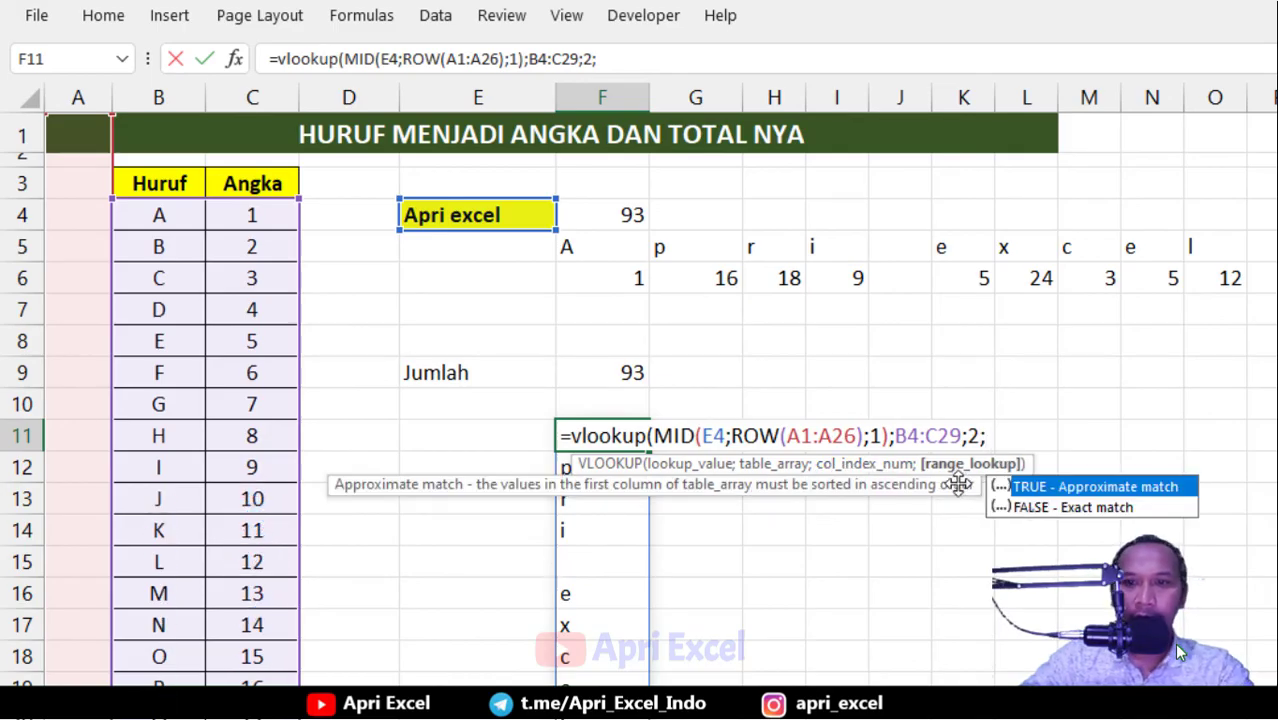
{"action": "double_click", "coordinate": [1021, 508]}
{"action": "type", "text": ")"}
{"action": "key", "text": "Return"}
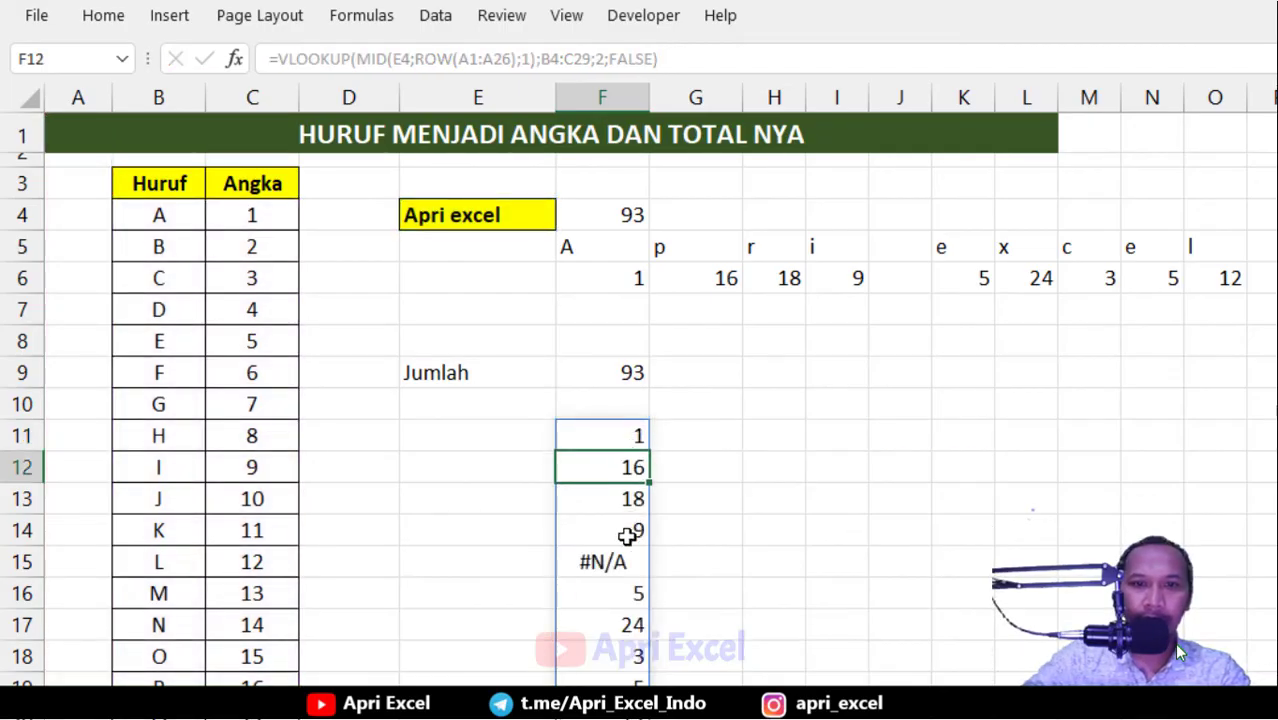
- Wrap the F11 VLOOKUP formula in IFERROR with "" as the error value, entered as an array formula
{"action": "scroll", "coordinate": [590, 545], "scroll_direction": "down", "scroll_amount": 2}
{"action": "scroll", "coordinate": [590, 545], "scroll_direction": "up", "scroll_amount": 2}
{"action": "left_click", "coordinate": [605, 445]}
{"action": "scroll", "coordinate": [602, 560], "scroll_direction": "down", "scroll_amount": 3}
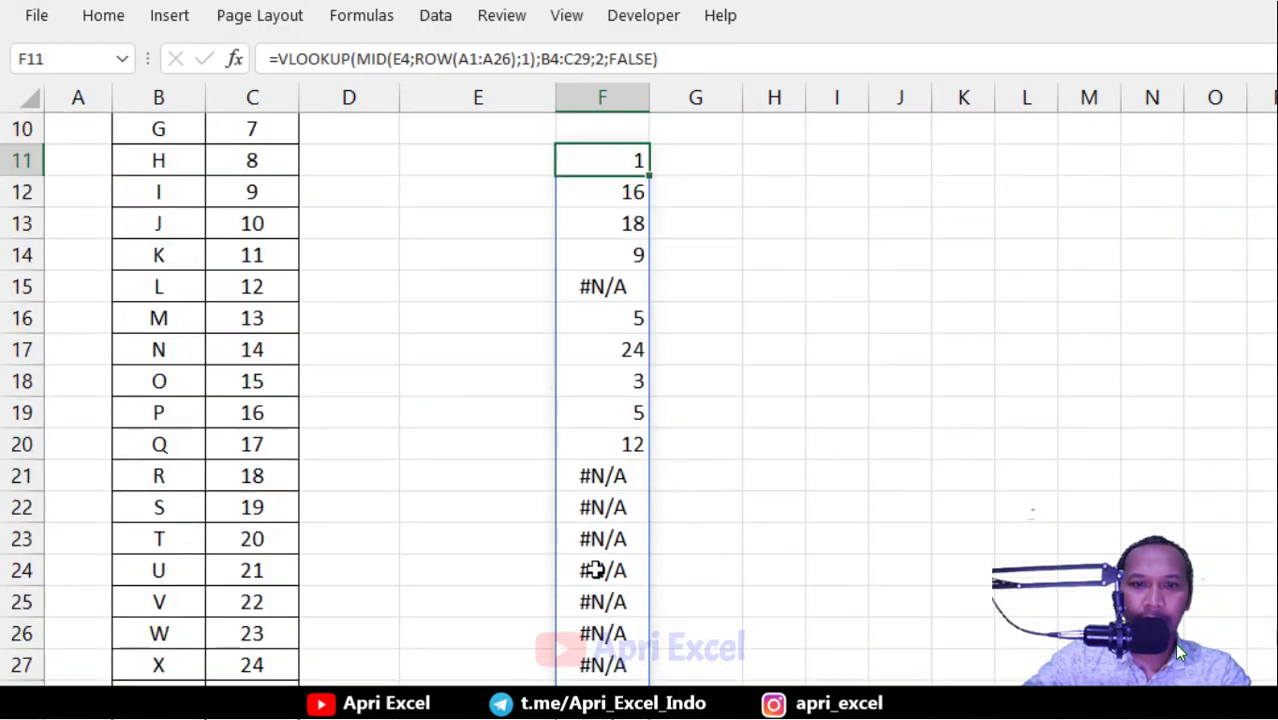
{"action": "scroll", "coordinate": [600, 562], "scroll_direction": "up", "scroll_amount": 3}
{"action": "double_click", "coordinate": [613, 432]}
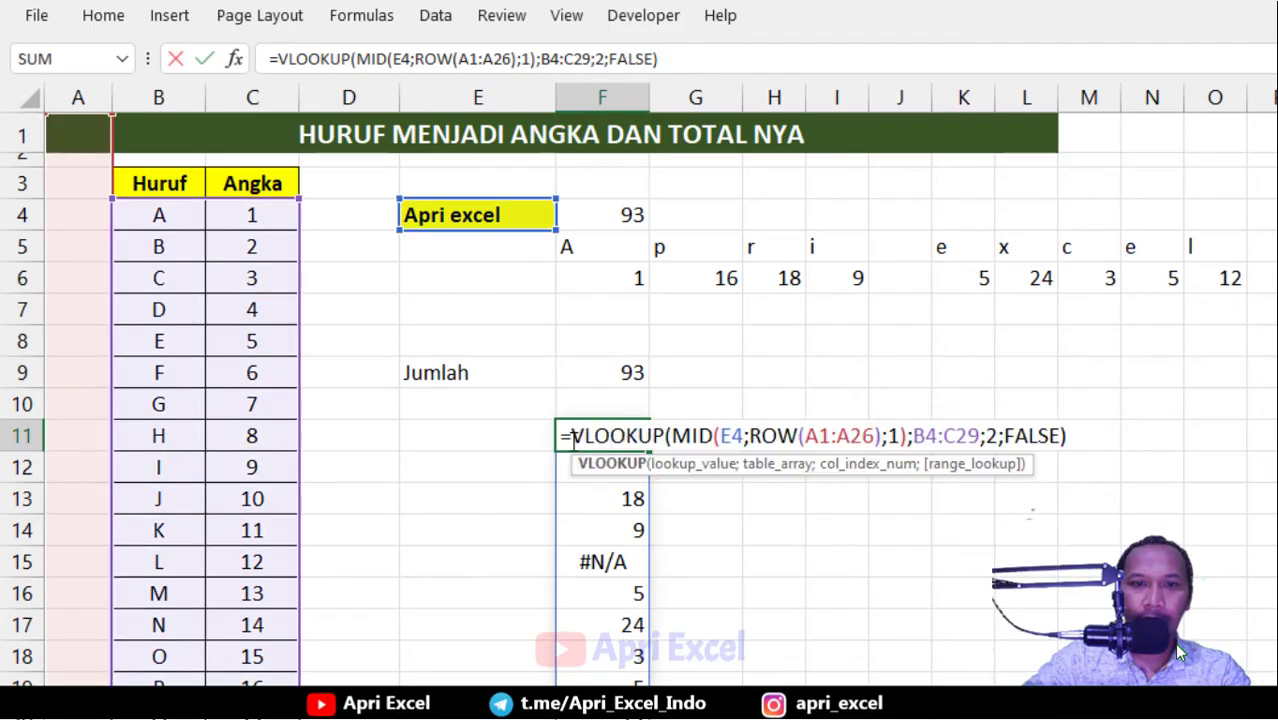
{"action": "key", "text": "Left"}
{"action": "key", "text": "Left"}
{"action": "key", "text": "Left"}
{"action": "type", "text": "iferror"}
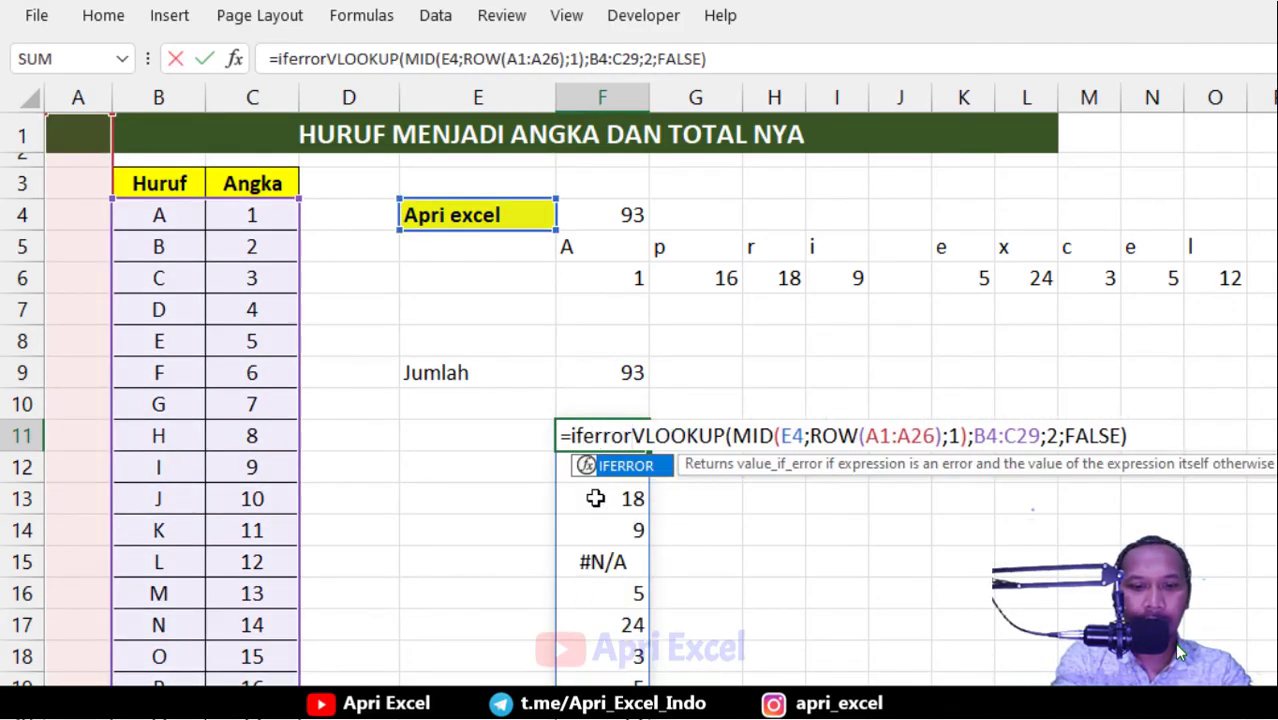
{"action": "type", "text": "("}
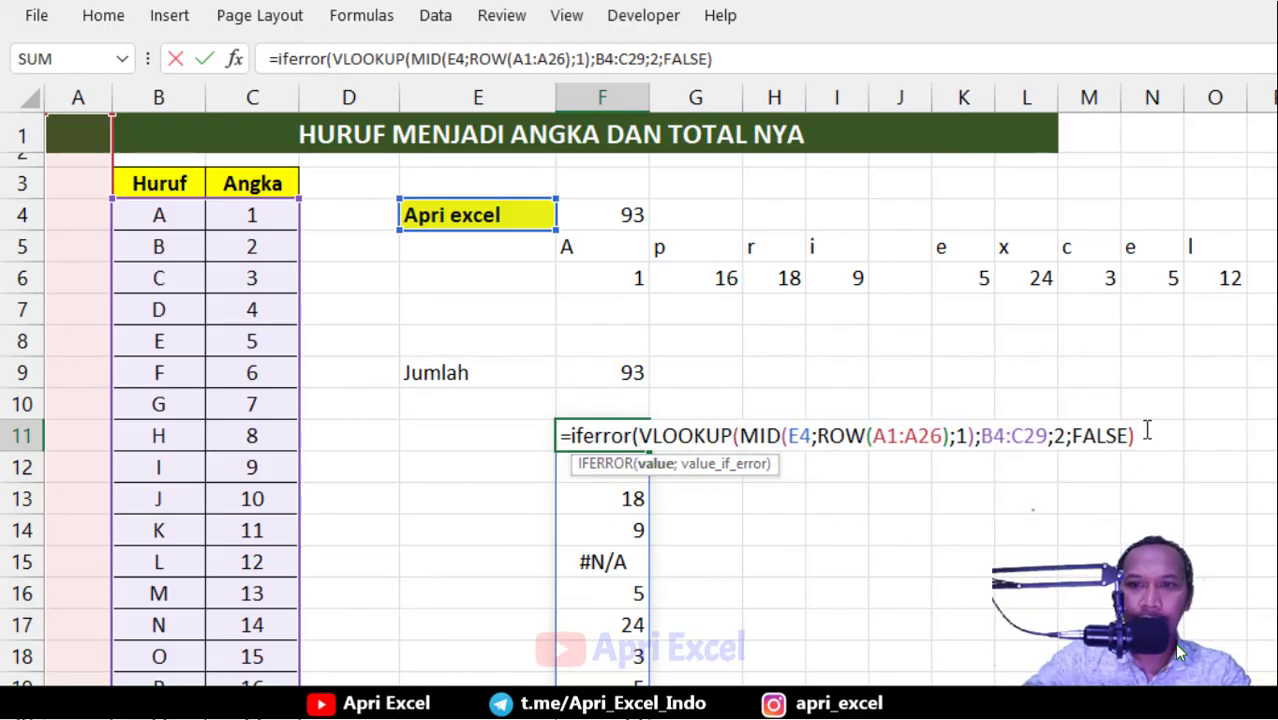
{"action": "type", "text": ";\"\""}
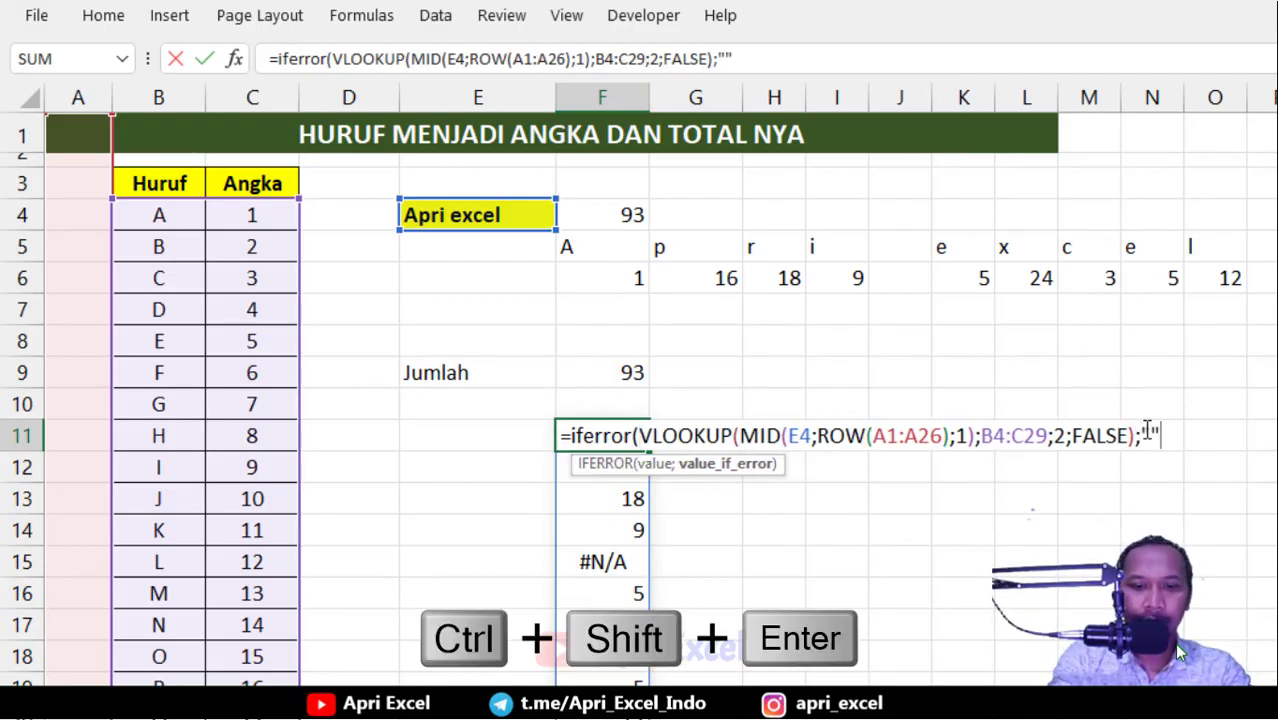
{"action": "type", "text": ")"}
{"action": "key", "text": "Return"}
{"action": "scroll", "coordinate": [747, 497], "scroll_direction": "down", "scroll_amount": 3}
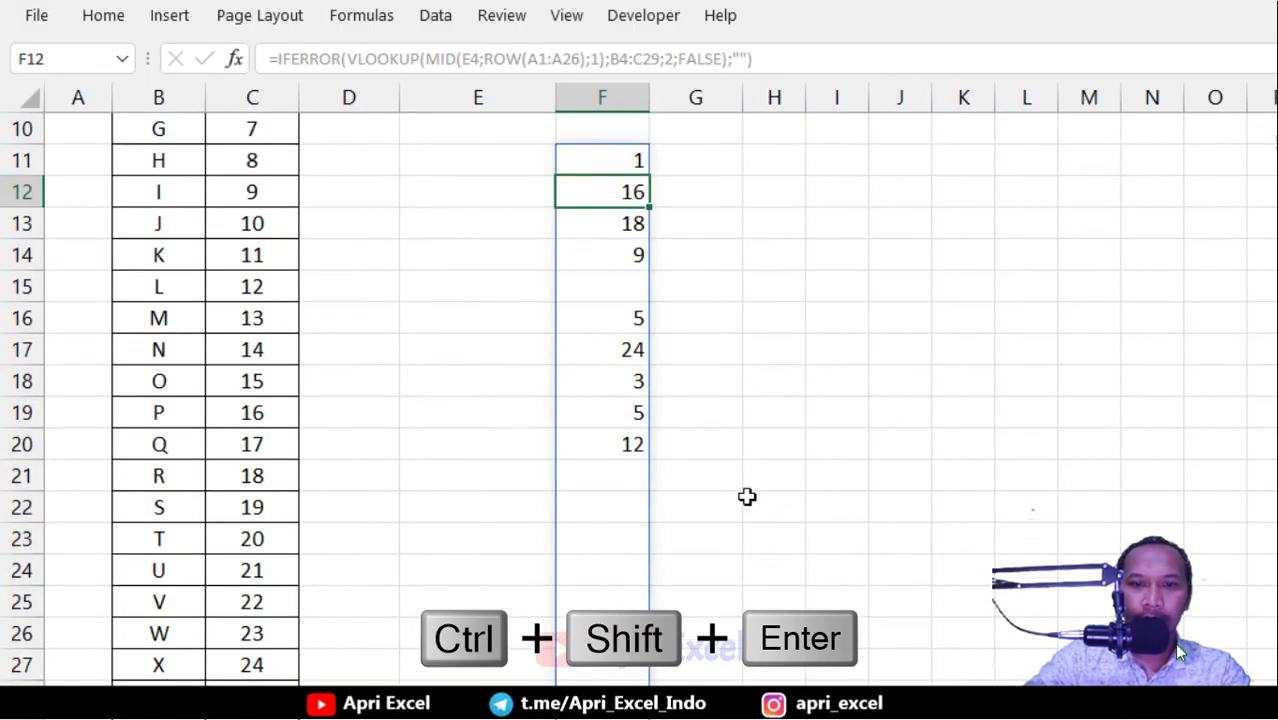
- Wrap the F11 IFERROR formula in TEXTJOIN with delimiter "" and ignore-empty set to TRUE, entered as an array formula
{"action": "scroll", "coordinate": [747, 497], "scroll_direction": "up", "scroll_amount": 3}
{"action": "double_click", "coordinate": [626, 429]}
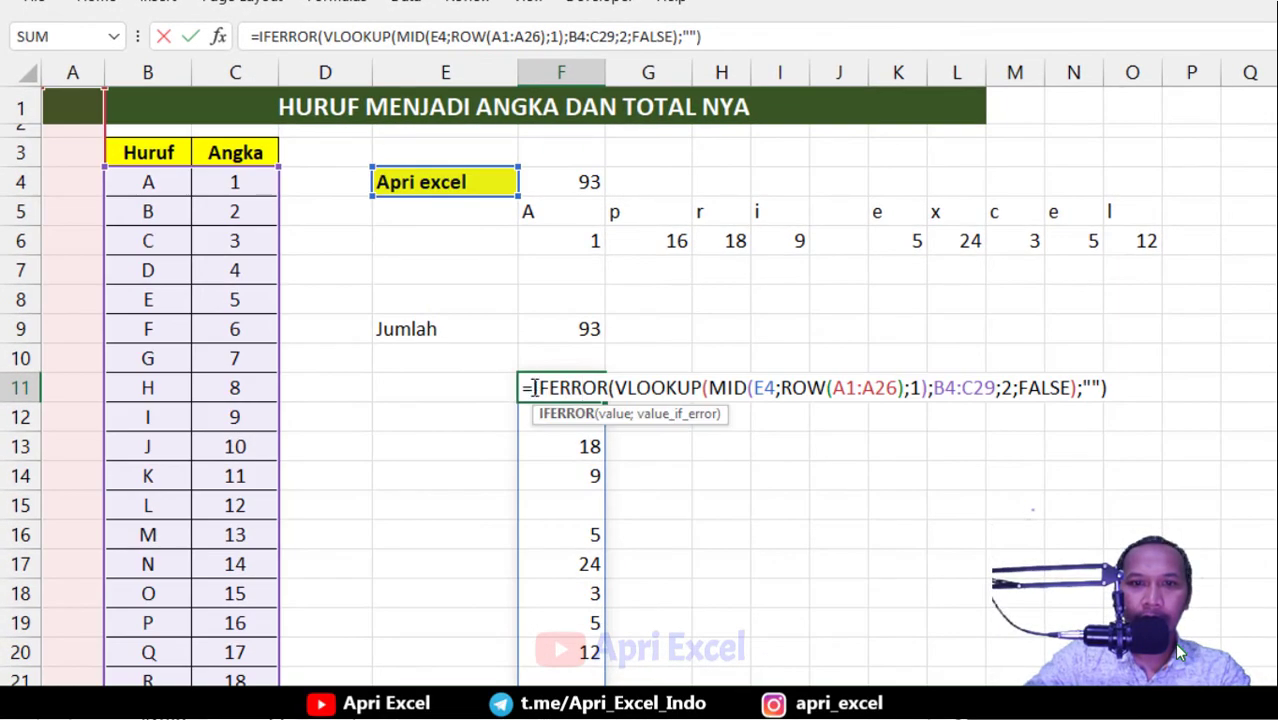
{"action": "type", "text": "textjoin"}
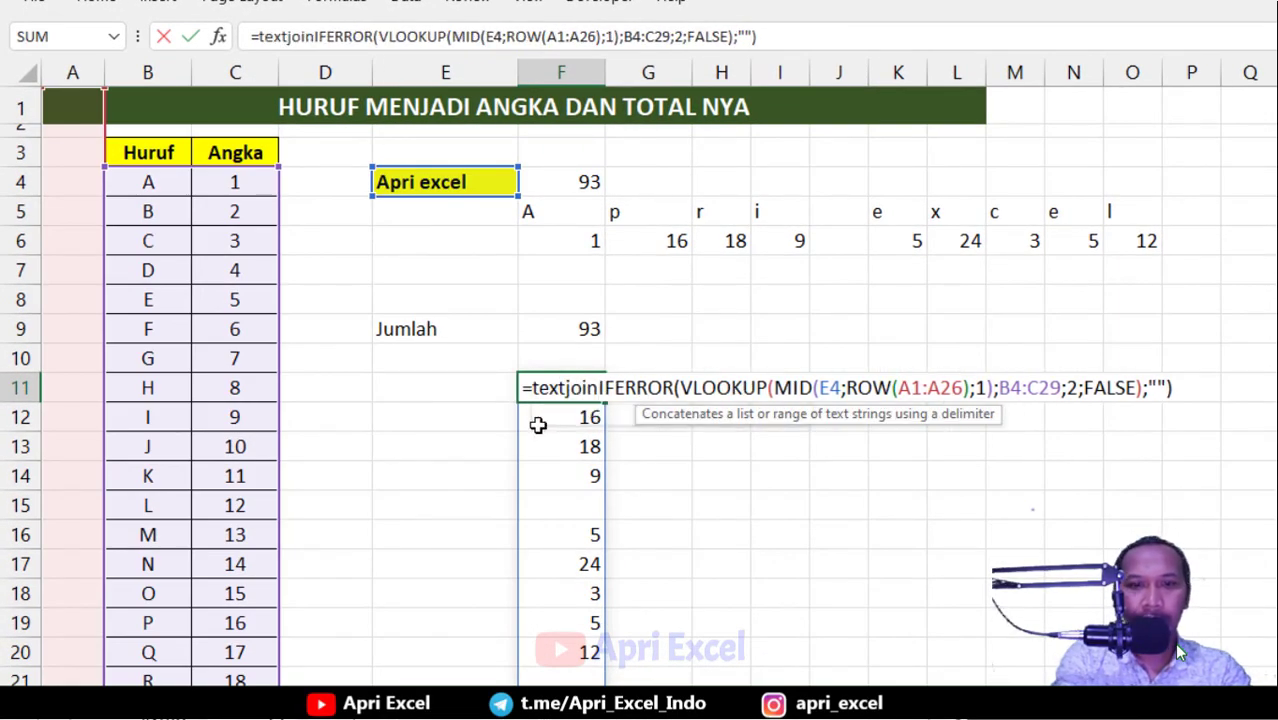
{"action": "type", "text": "("}
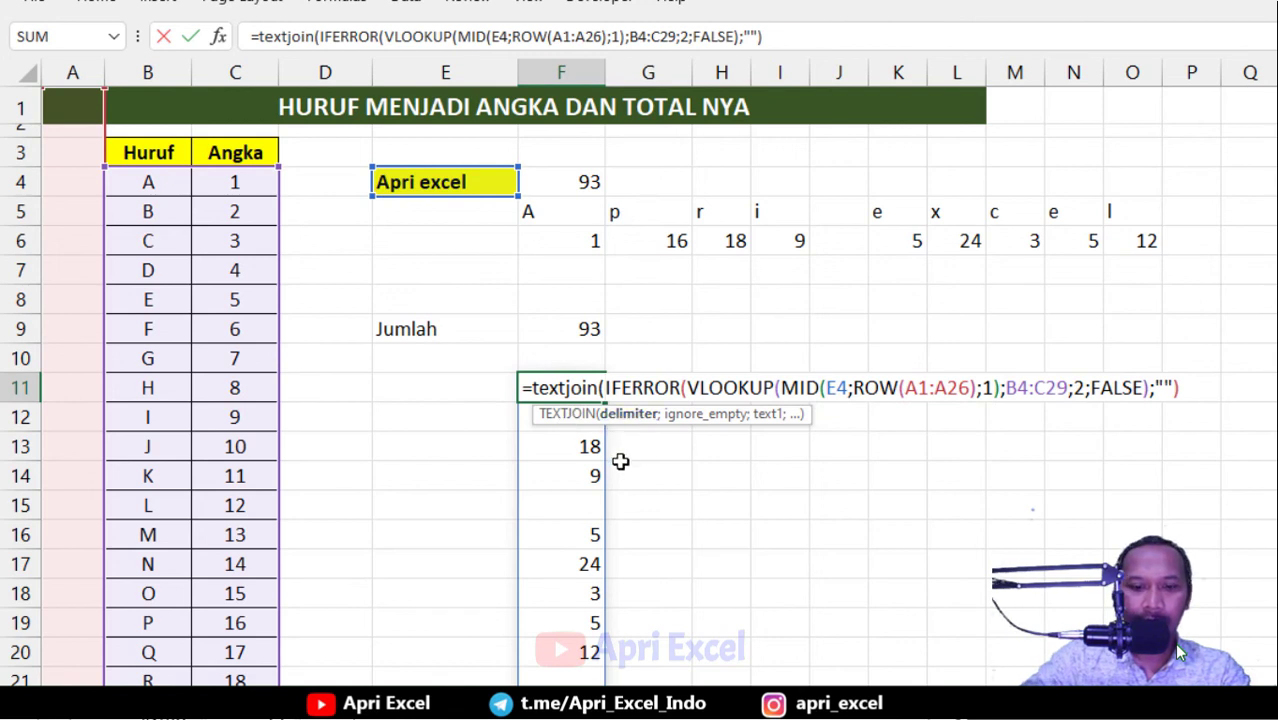
{"action": "type", "text": "\"\""}
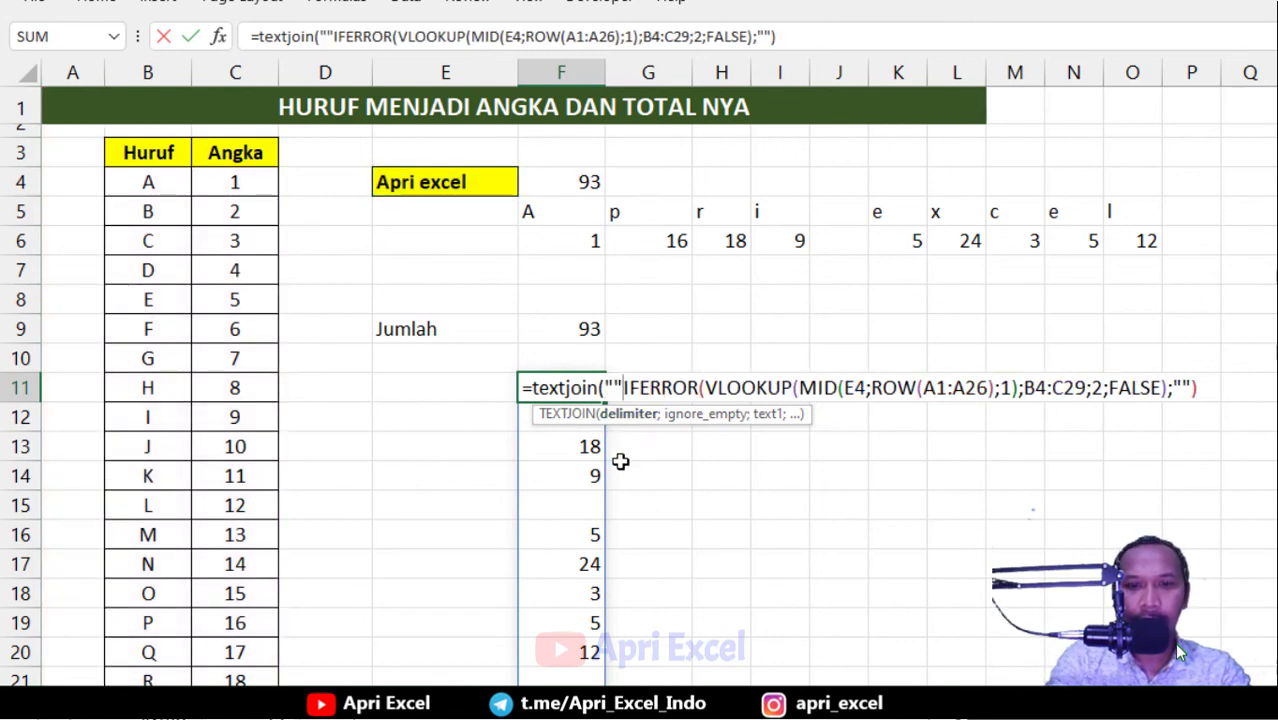
{"action": "type", "text": ";"}
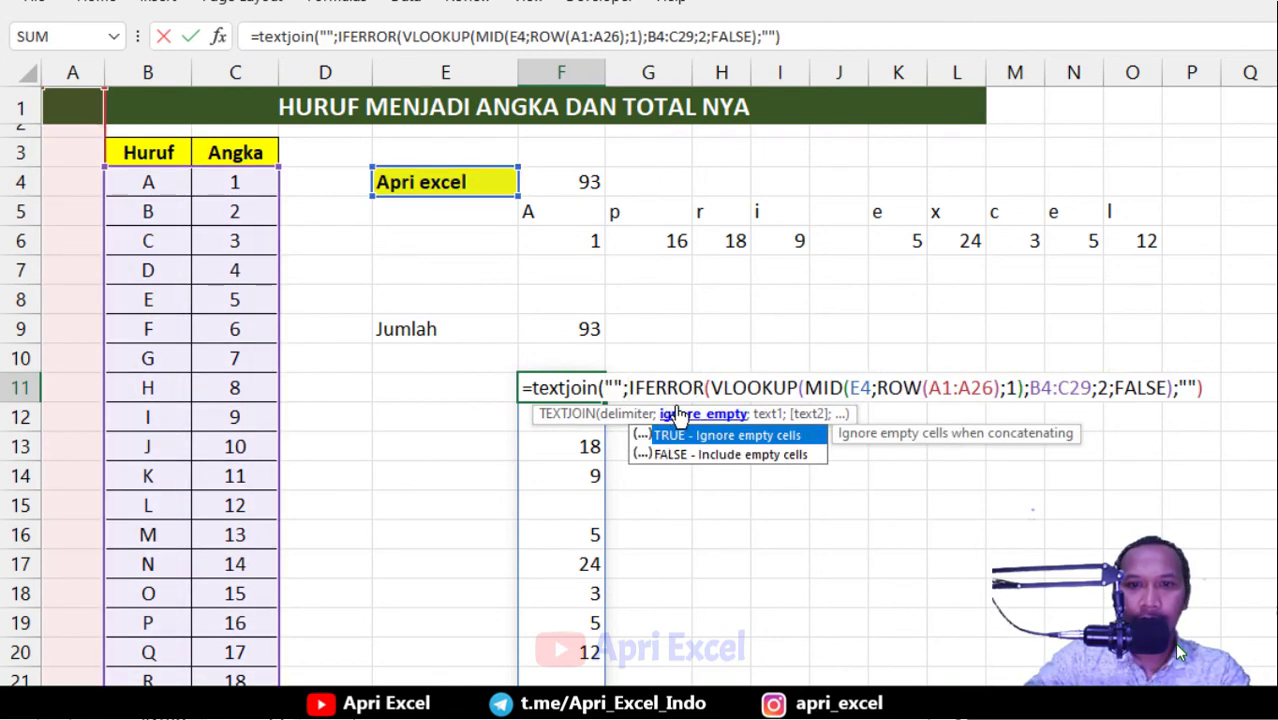
{"action": "key", "text": "Tab"}
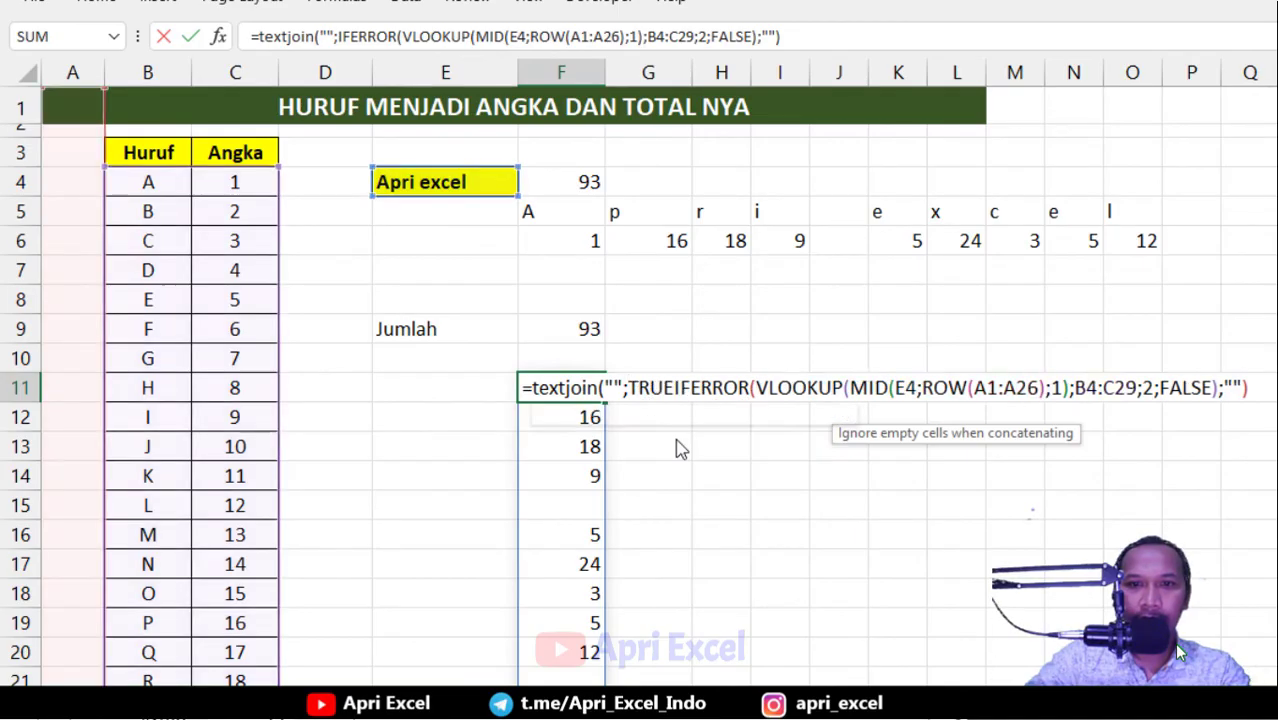
{"action": "type", "text": ";"}
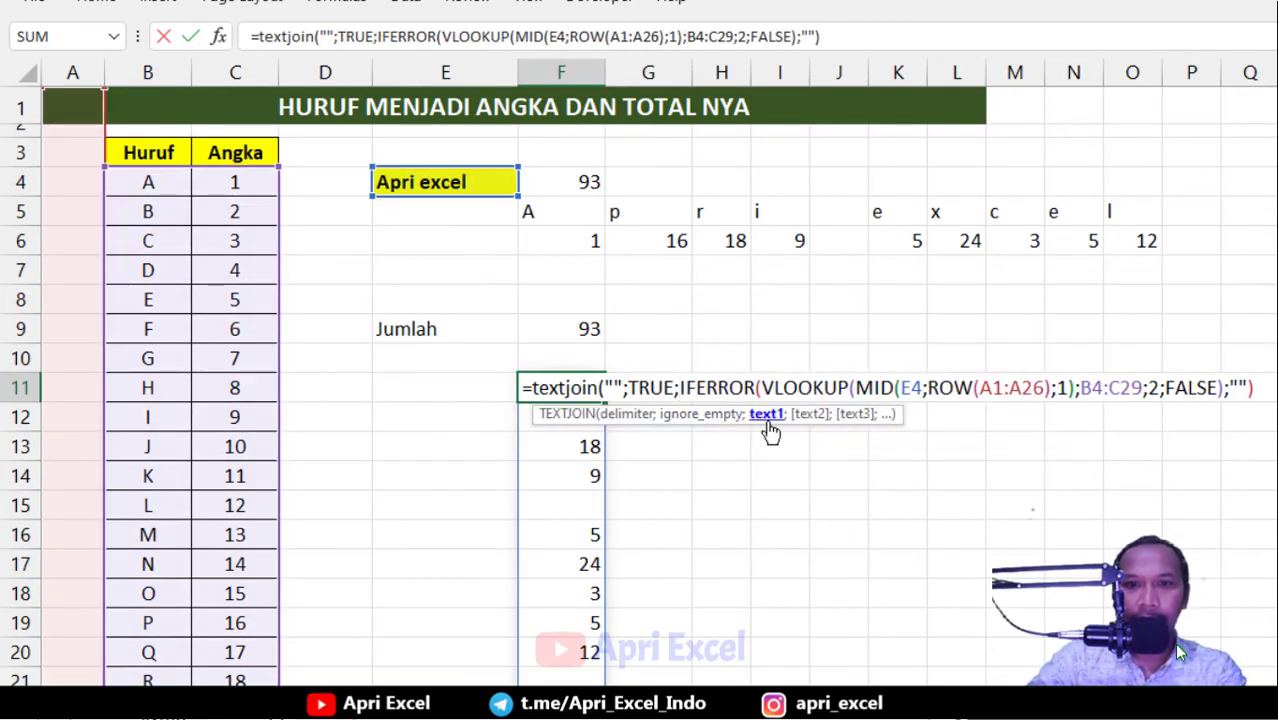
{"action": "left_click", "coordinate": [767, 414]}
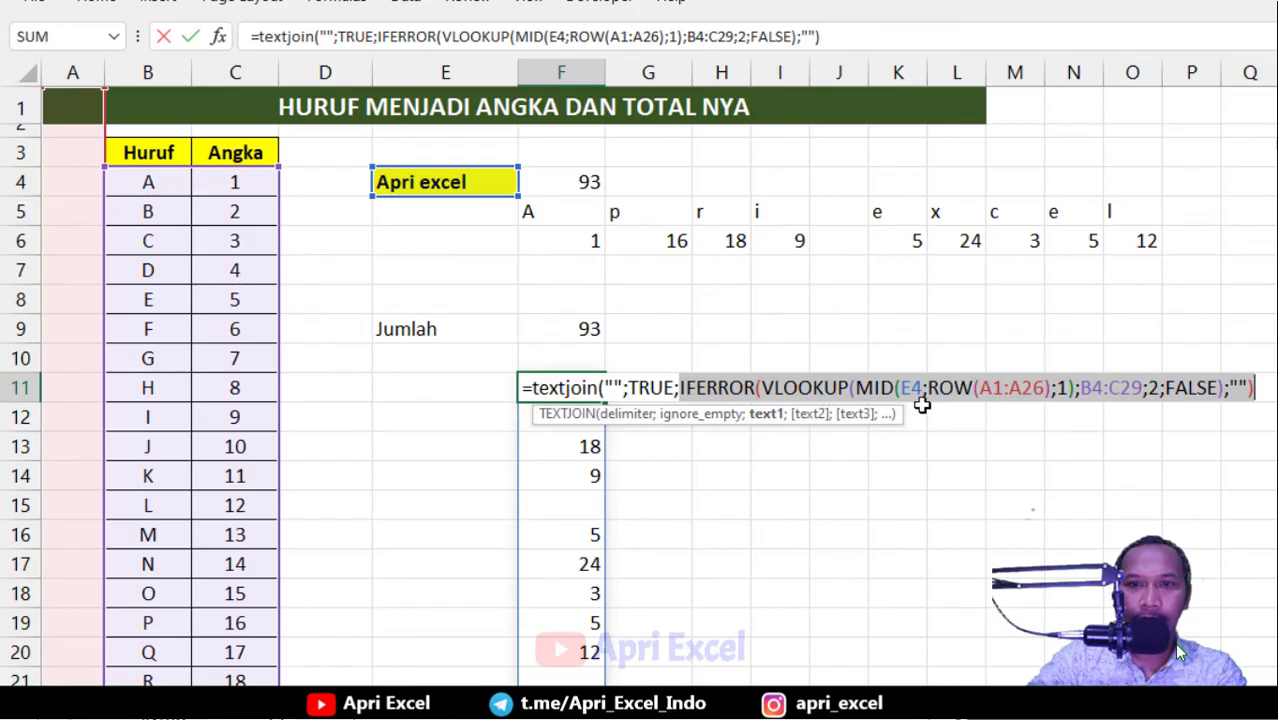
{"action": "left_click", "coordinate": [1262, 388]}
{"action": "type", "text": ")"}
{"action": "key", "text": "ctrl+shift+Return"}
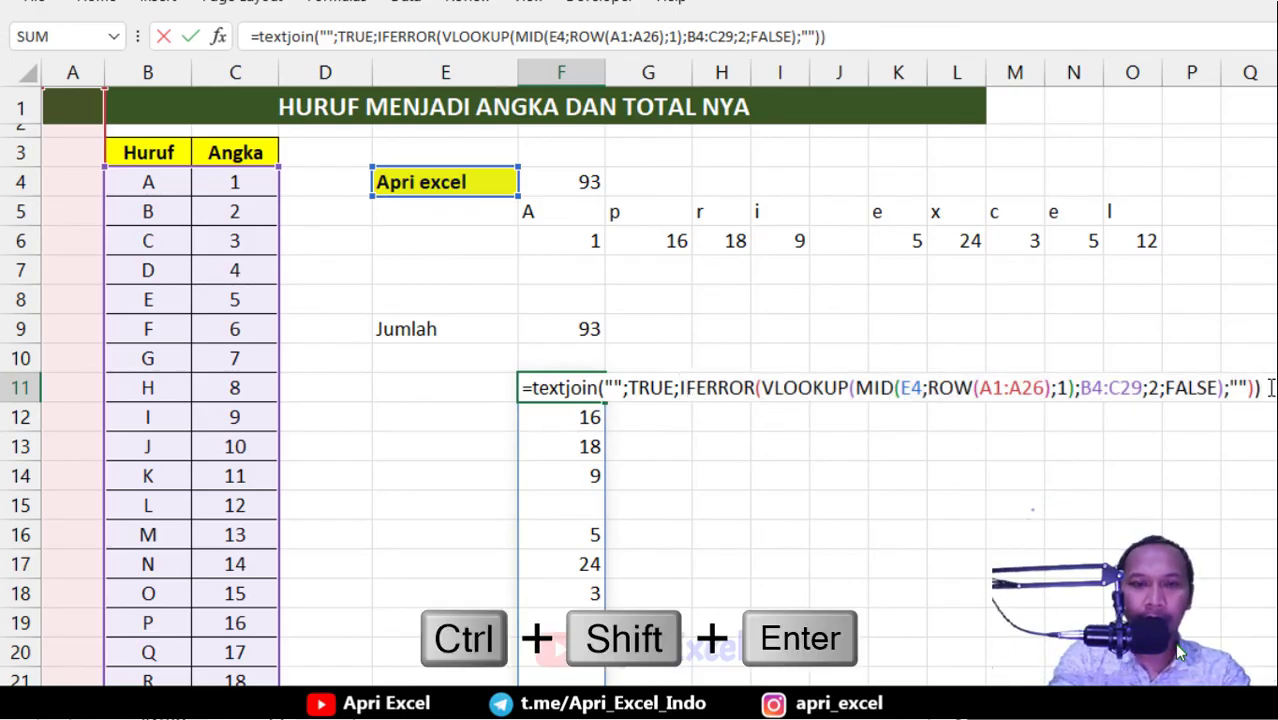
- Compare the joined number string in F11 with the individual letter numbers in row 6
{"action": "left_click", "coordinate": [534, 386]}
{"action": "left_click", "coordinate": [671, 254]}
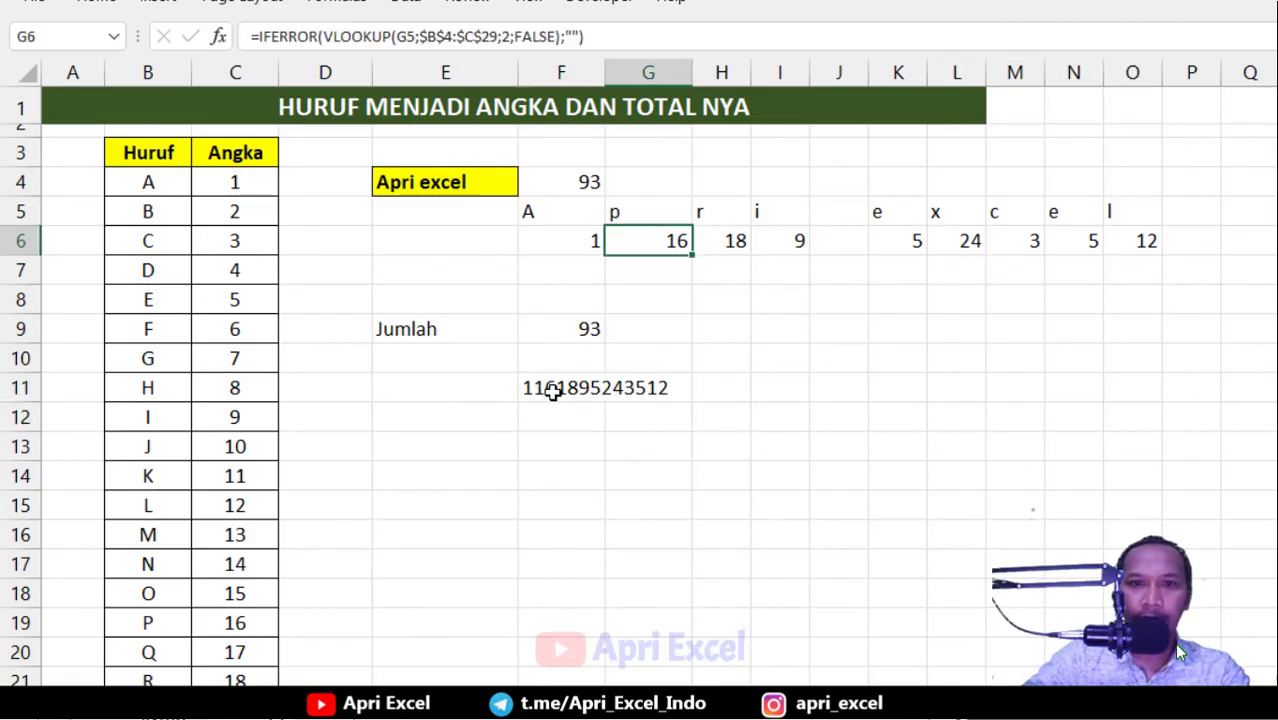
{"action": "left_click", "coordinate": [732, 246]}
{"action": "left_click", "coordinate": [576, 388]}
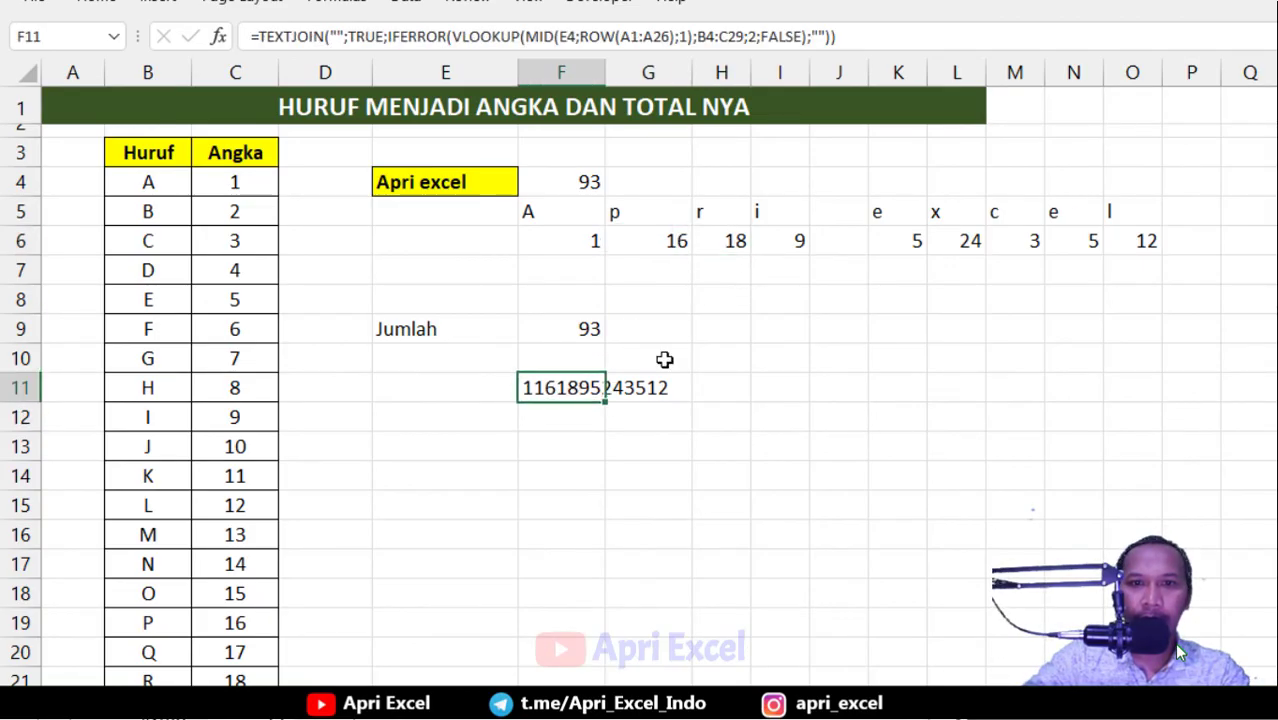
{"action": "left_click", "coordinate": [796, 240]}
{"action": "left_click", "coordinate": [905, 243]}
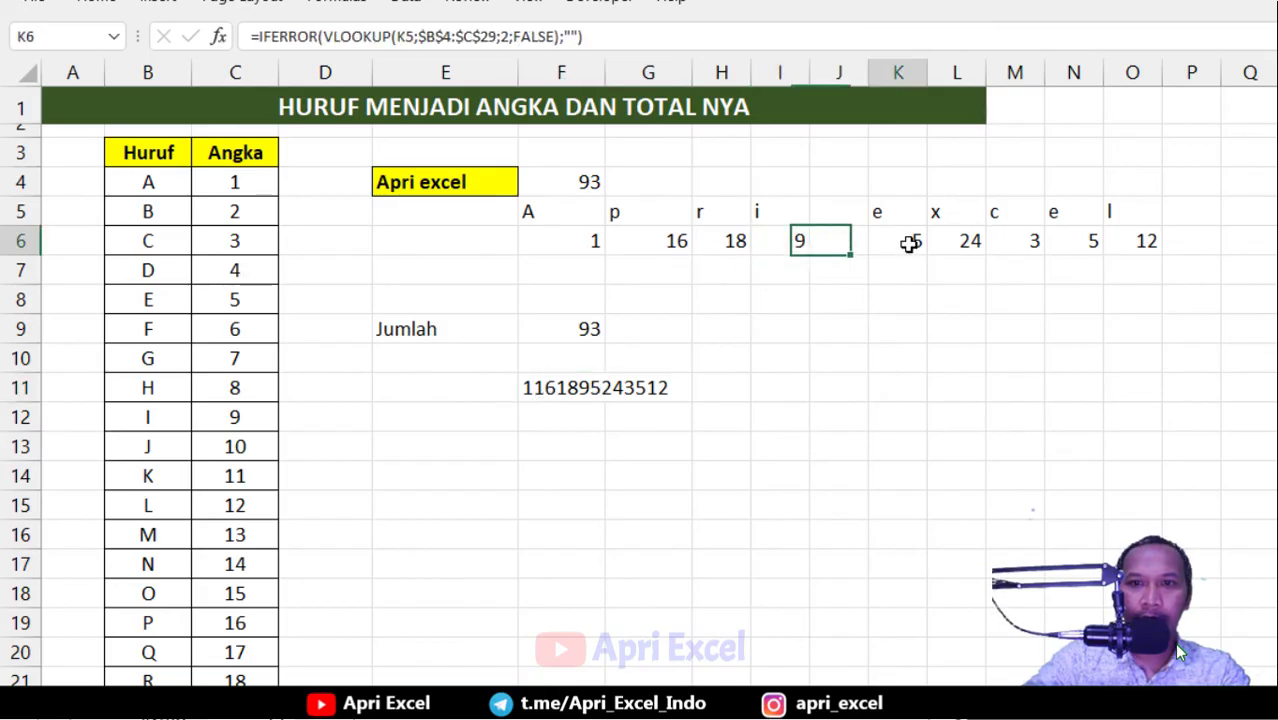
- Change the TEXTJOIN delimiter in F11 to a comma (",") and re-enter it as an array formula
{"action": "left_click", "coordinate": [566, 387]}
{"action": "double_click", "coordinate": [566, 387]}
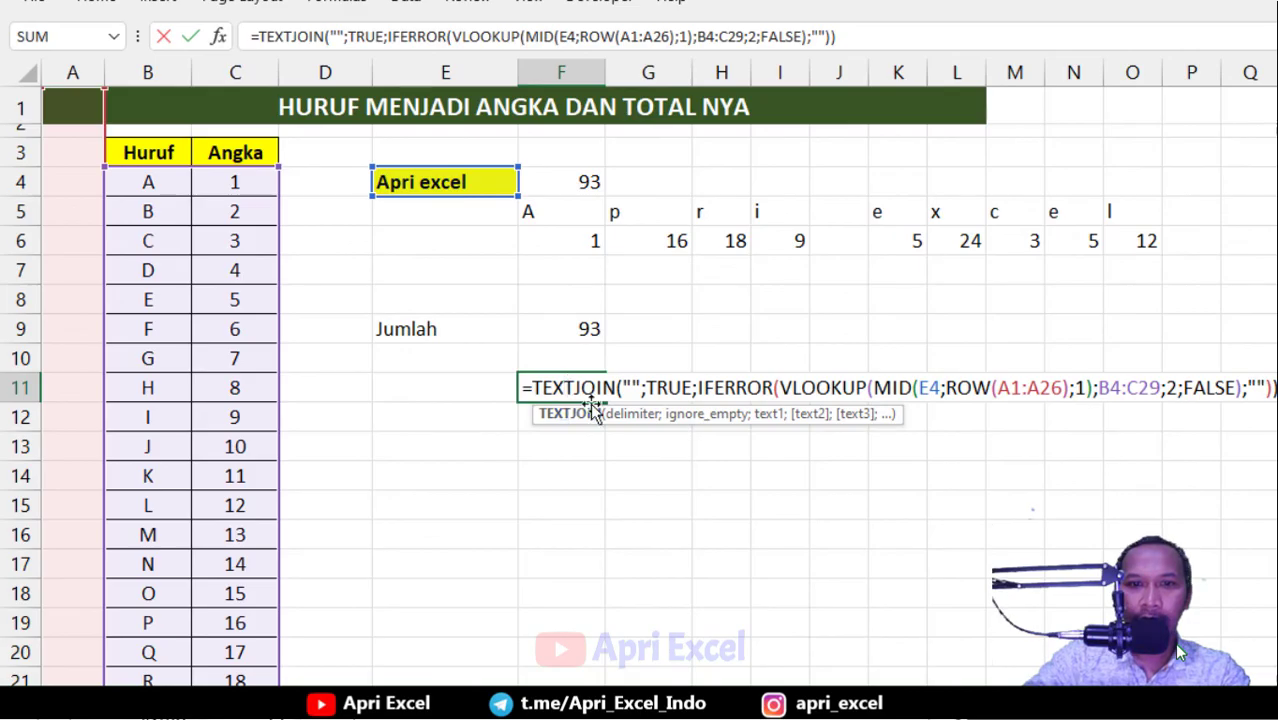
{"action": "left_click", "coordinate": [626, 388]}
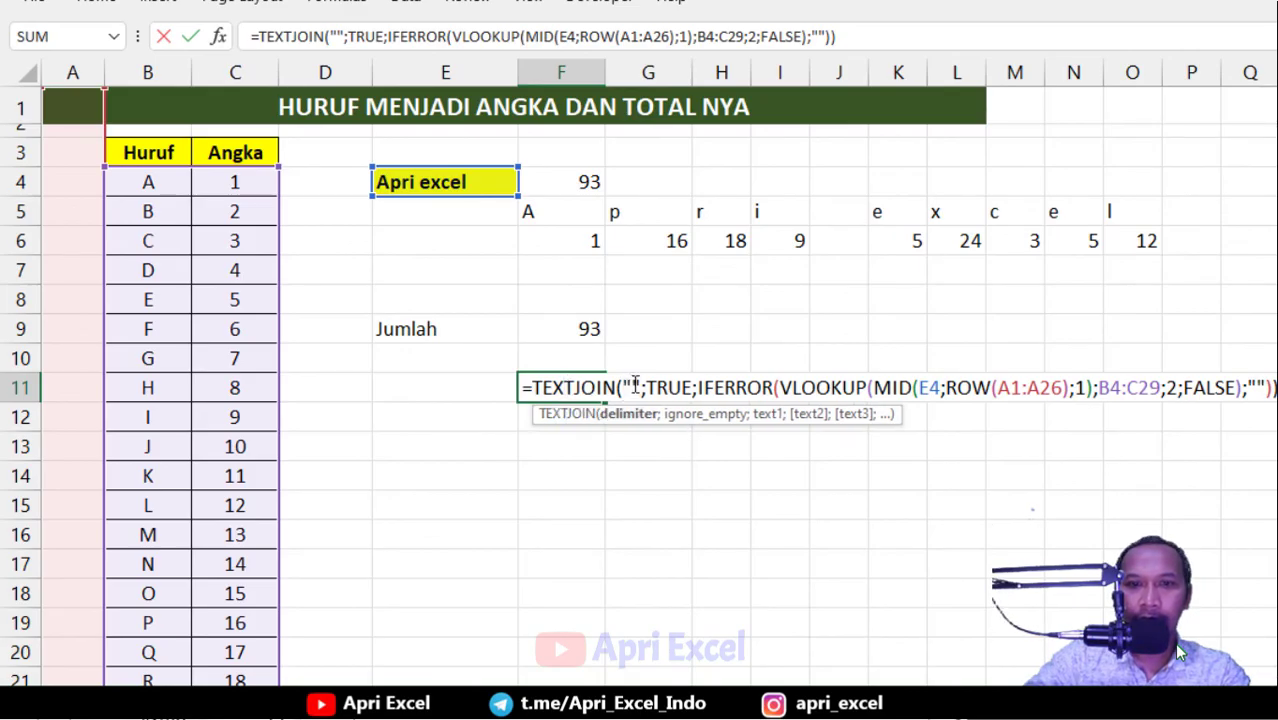
{"action": "type", "text": ","}
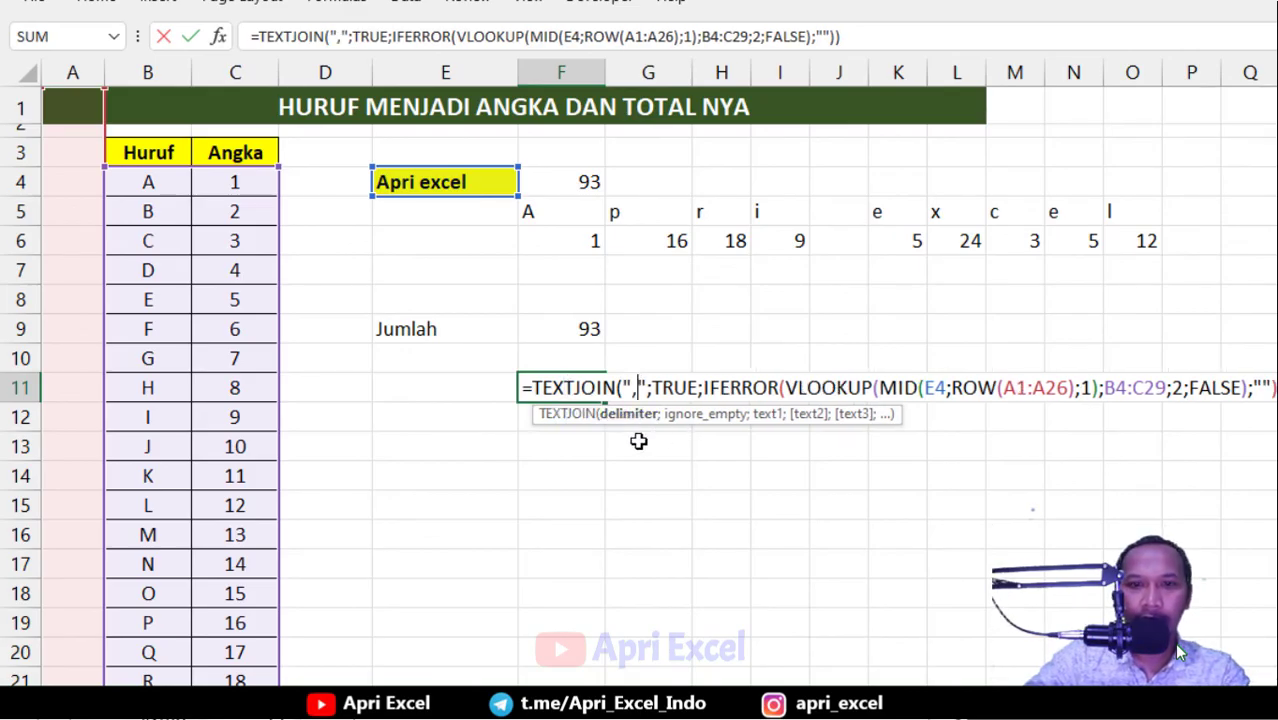
{"action": "key", "text": "ctrl+shift+Return"}
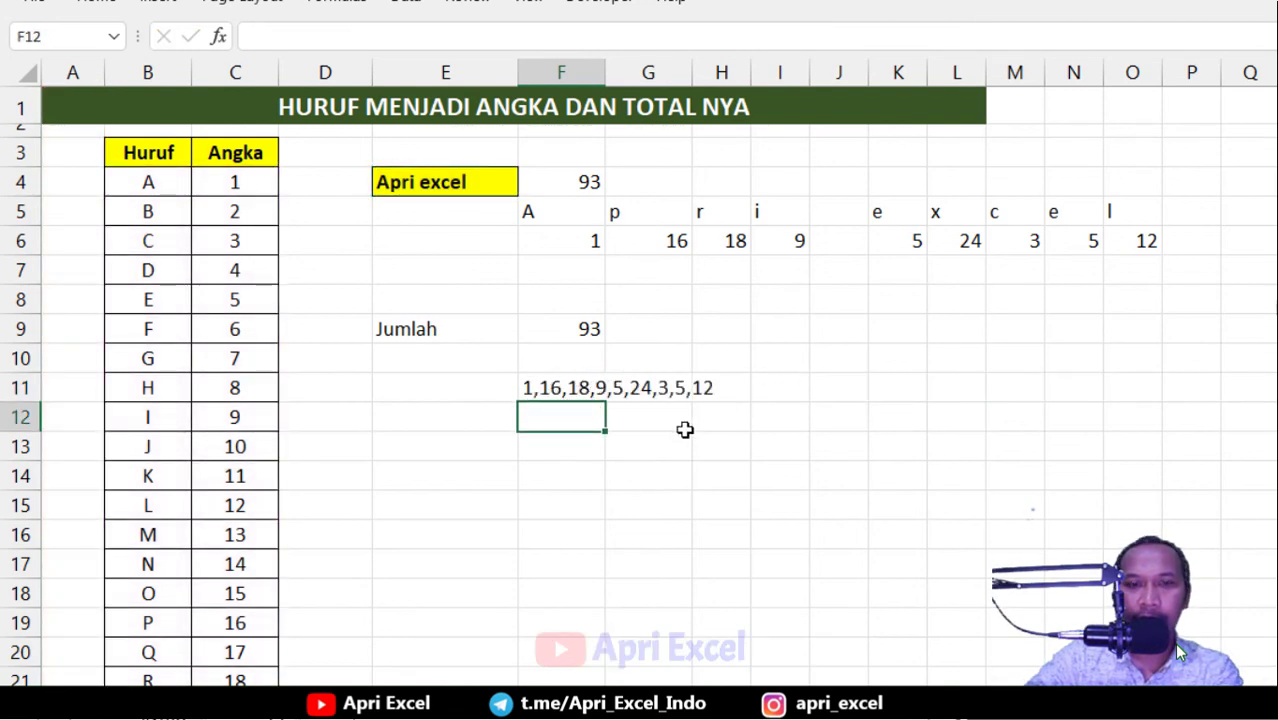
{"action": "left_click", "coordinate": [591, 457]}
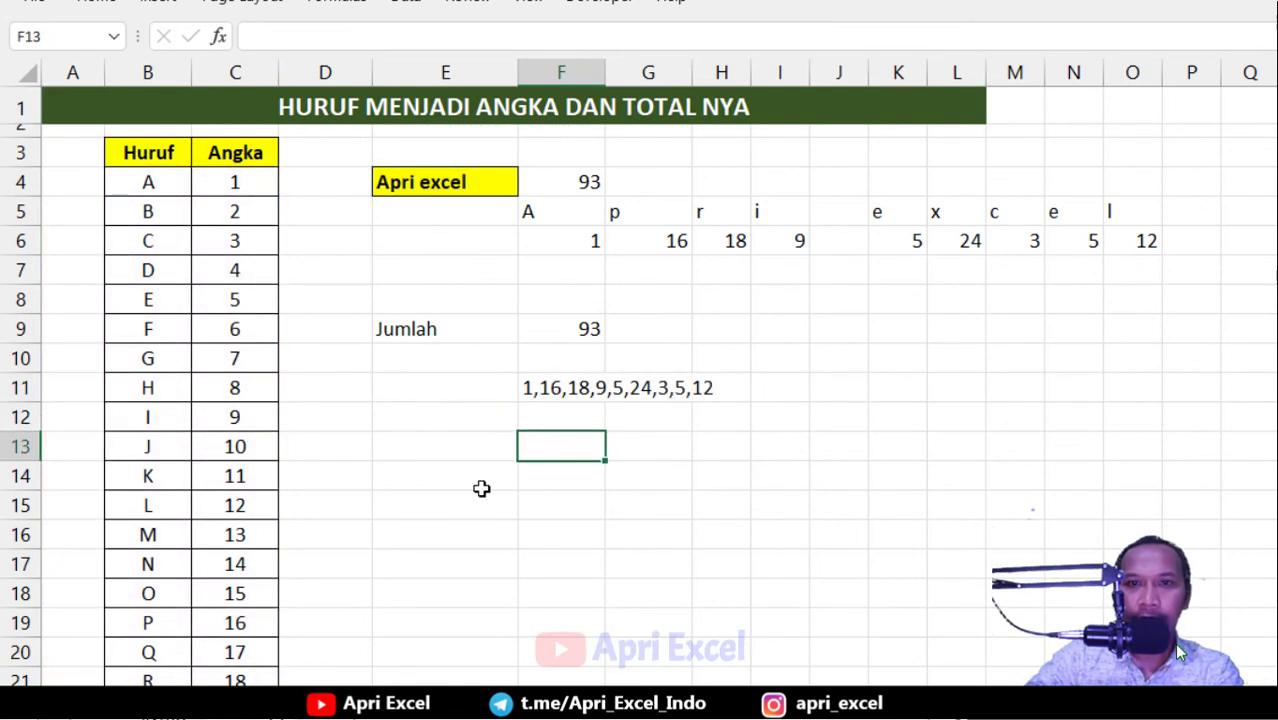